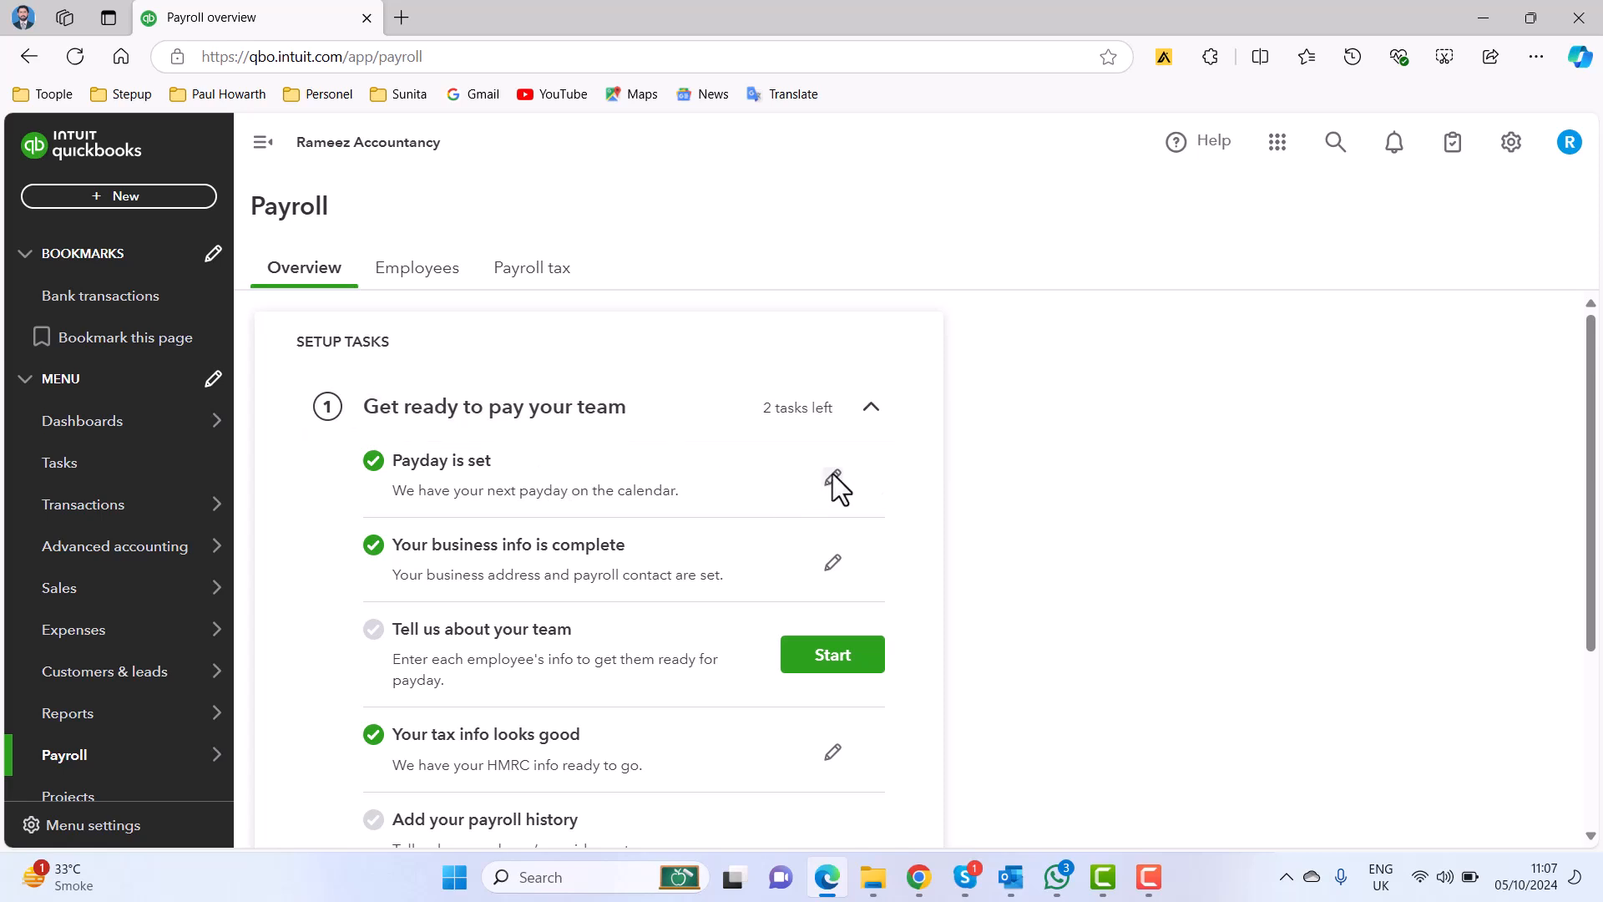
Set the next payday to 05/10/2024 and confirm that employees were paid between 6 April and 4 October 2024.
{"action": "left_click", "coordinate": [832, 479]}
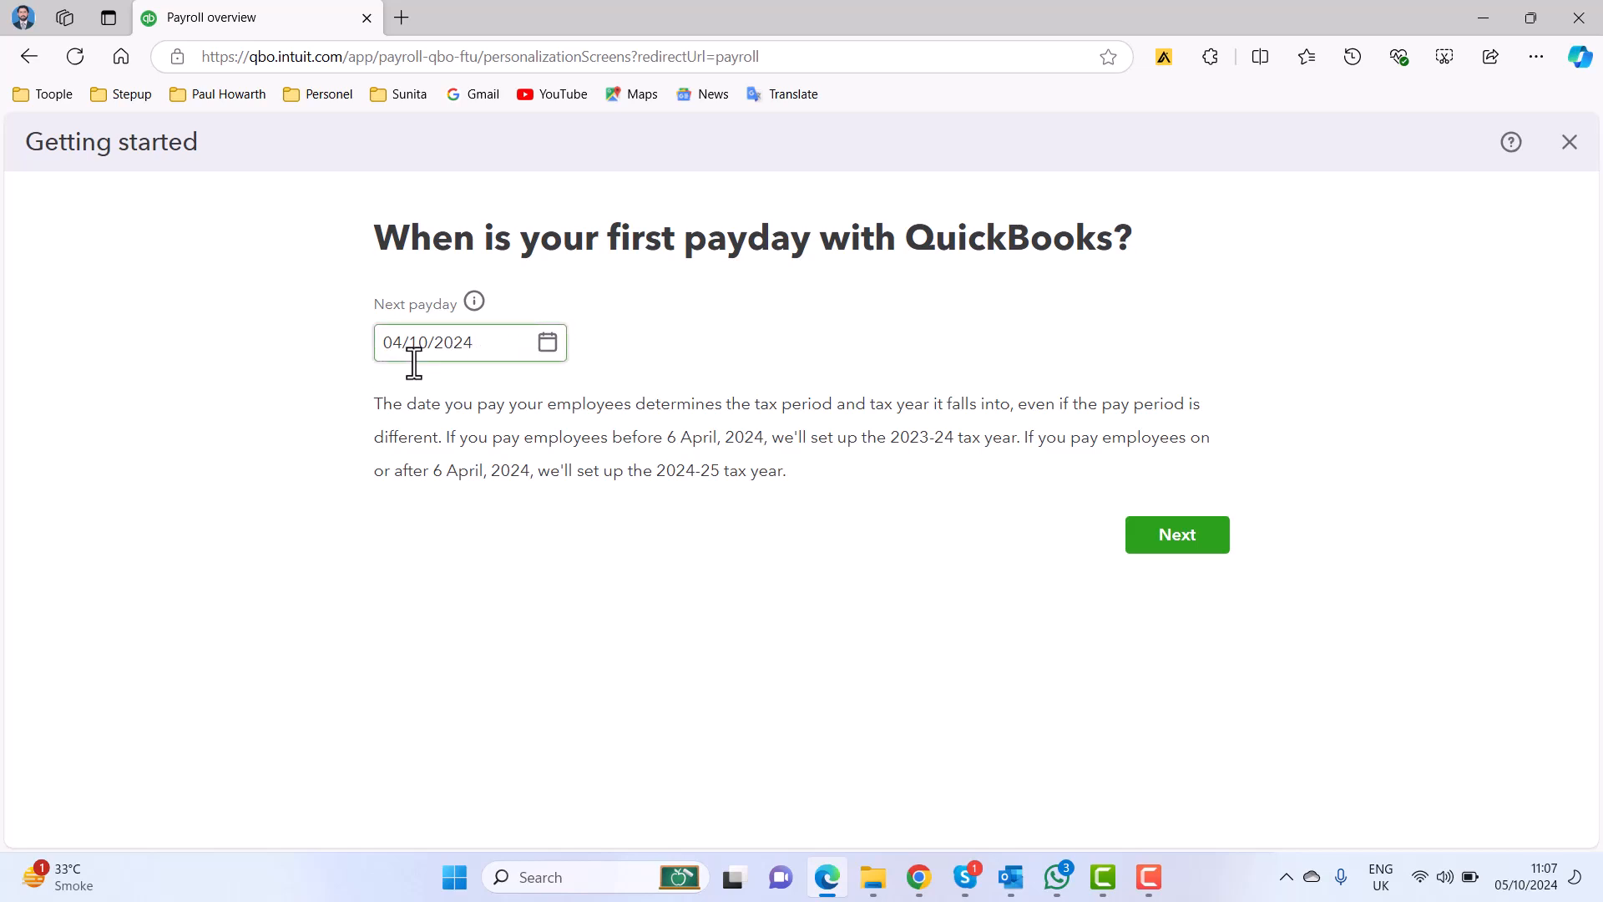
{"action": "left_click", "coordinate": [547, 340]}
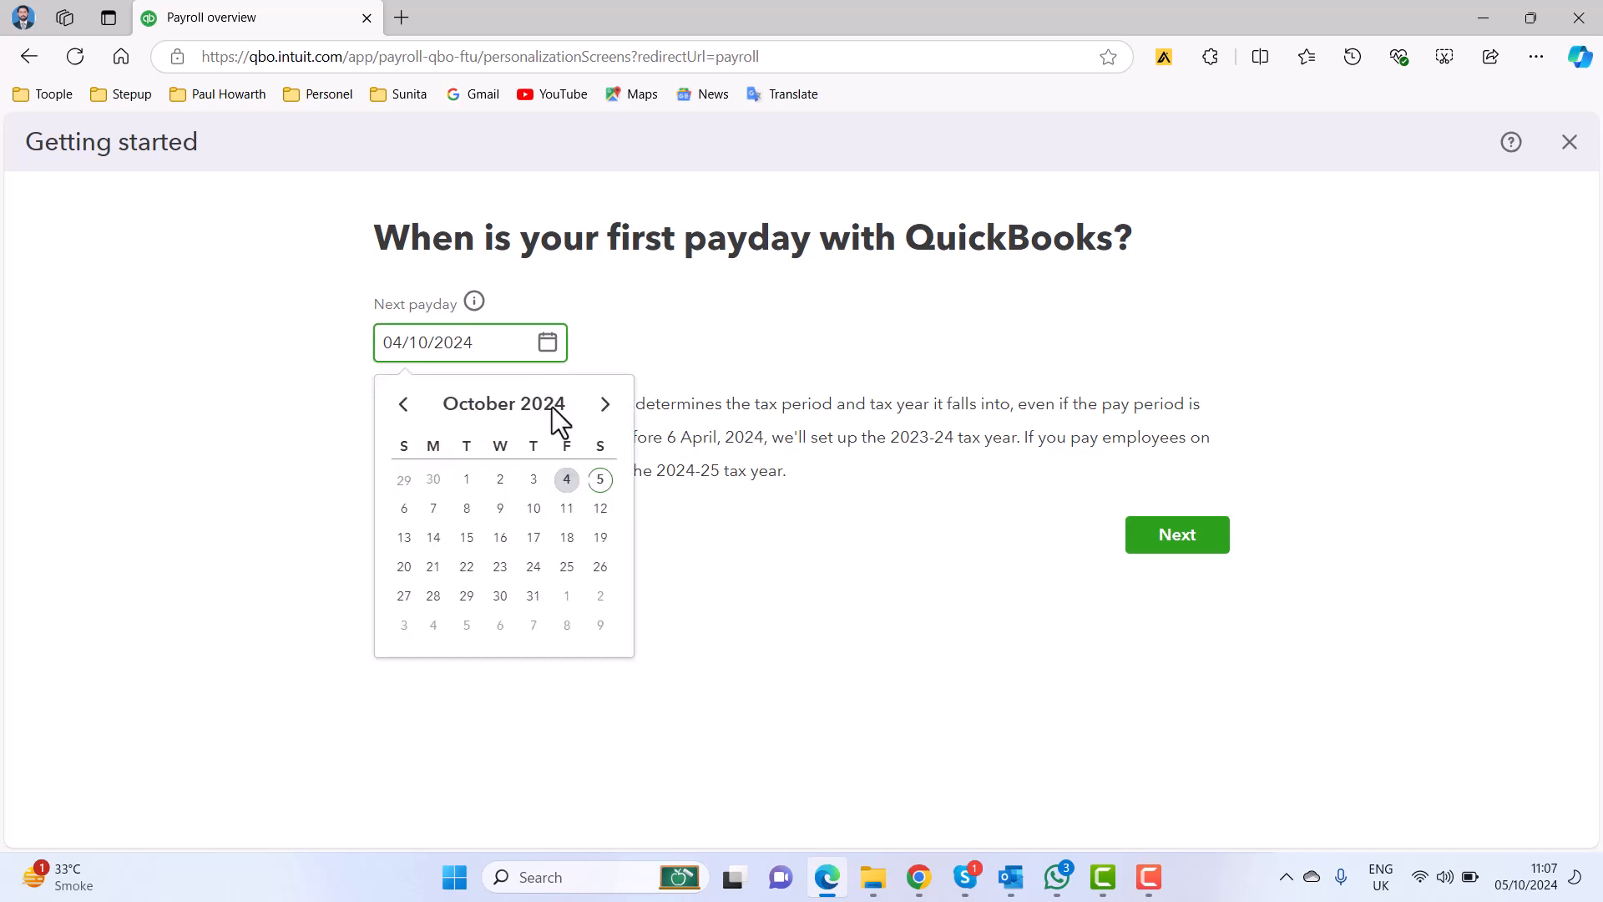
{"action": "left_click", "coordinate": [601, 481]}
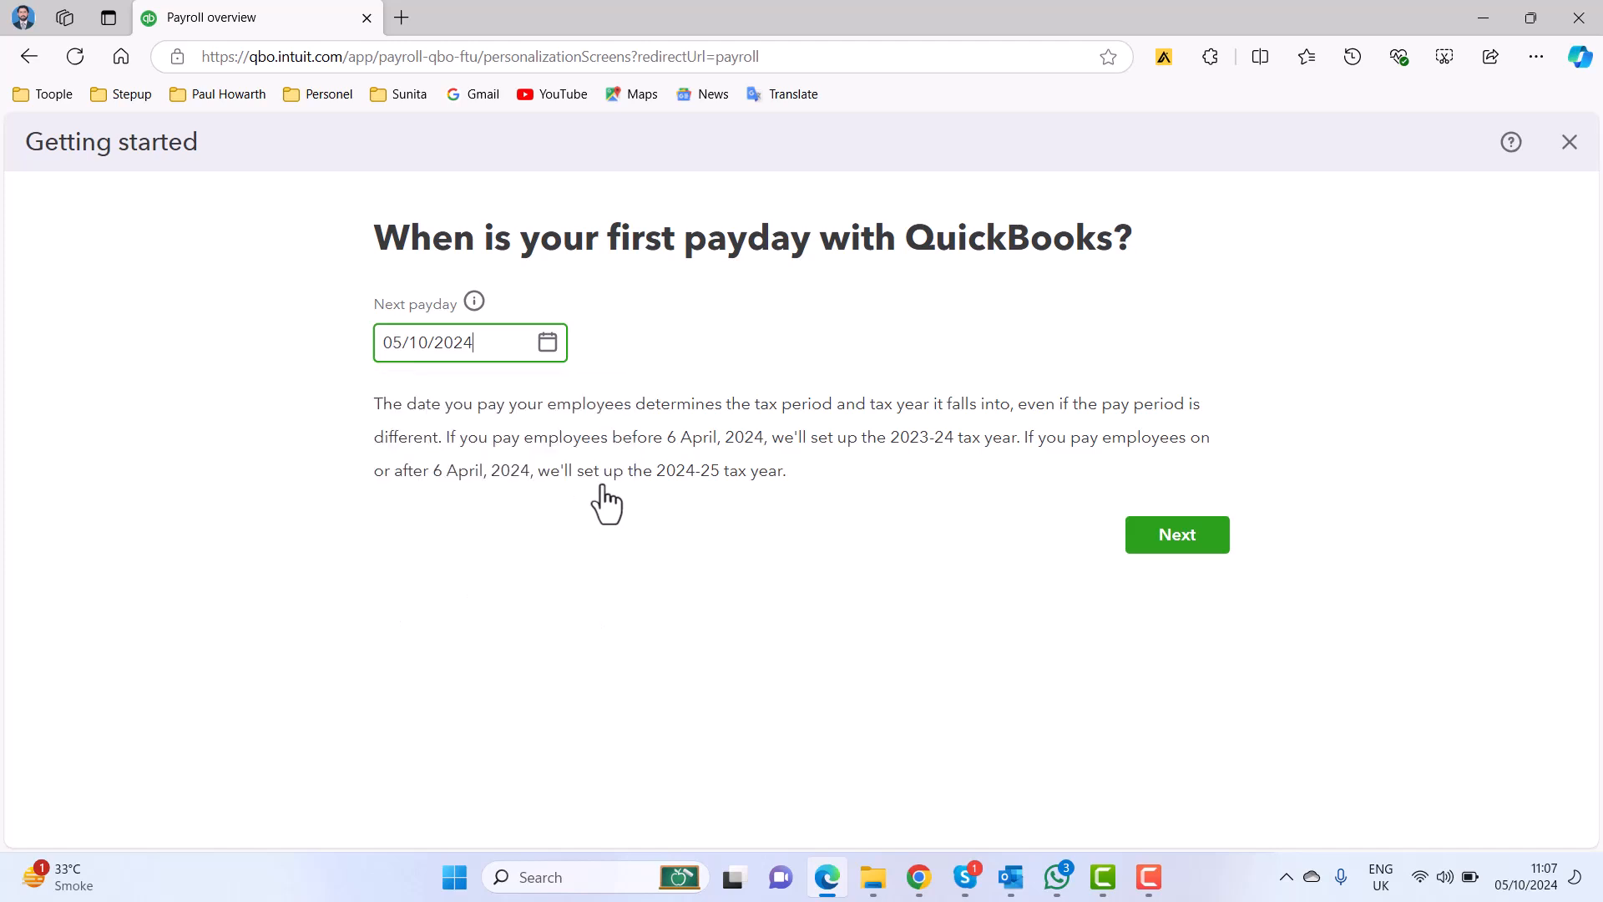
{"action": "left_click", "coordinate": [1157, 551]}
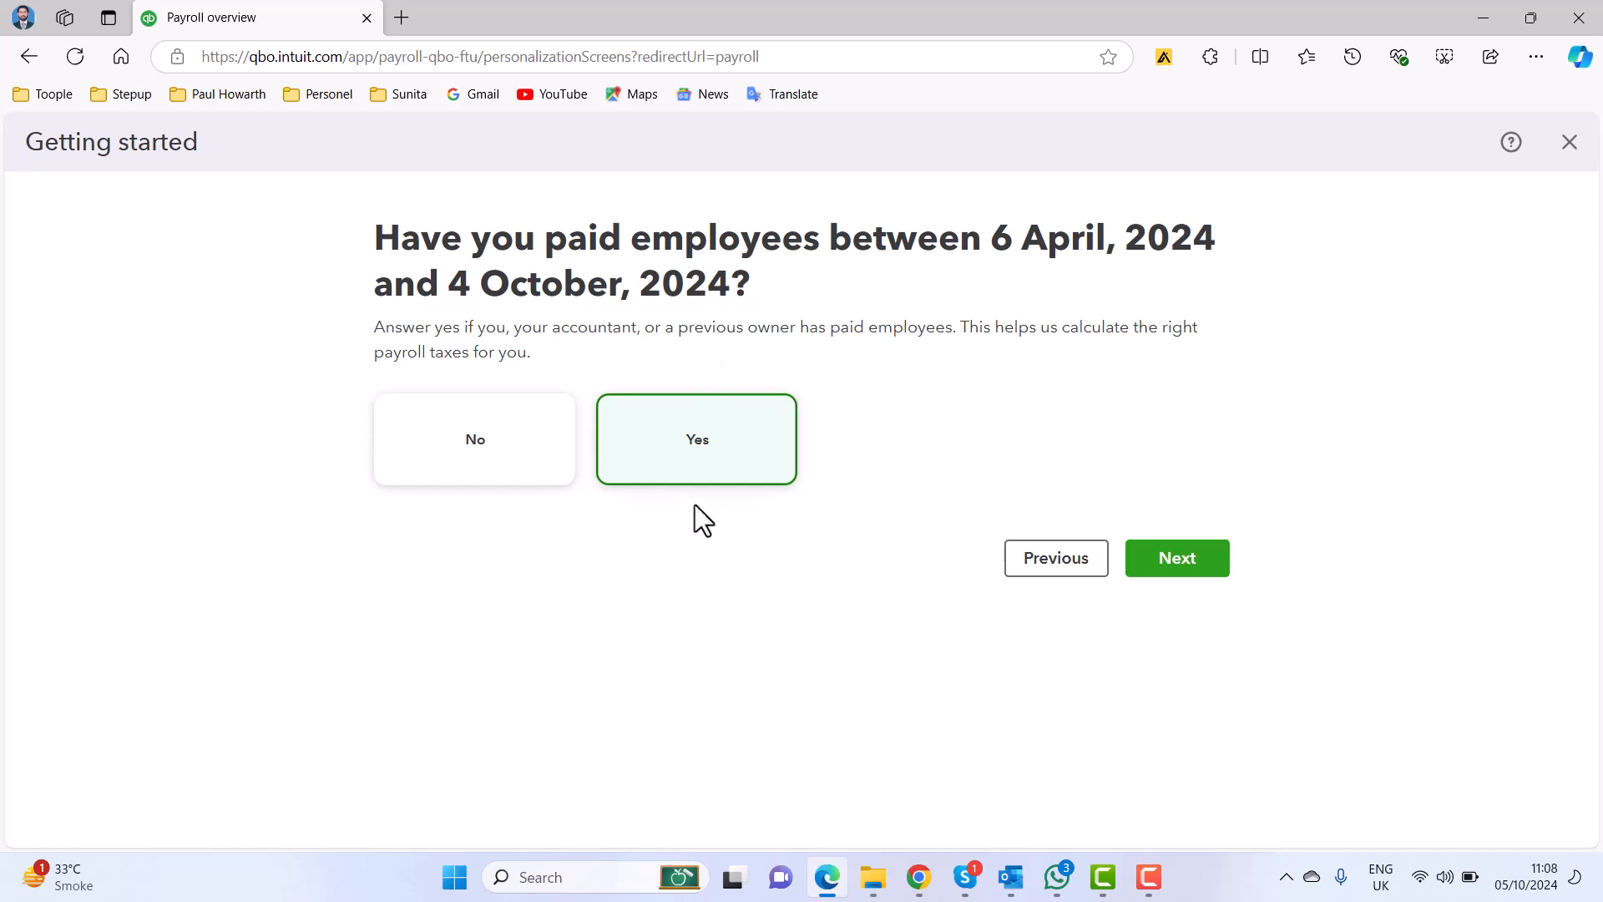
{"action": "left_click", "coordinate": [1226, 566]}
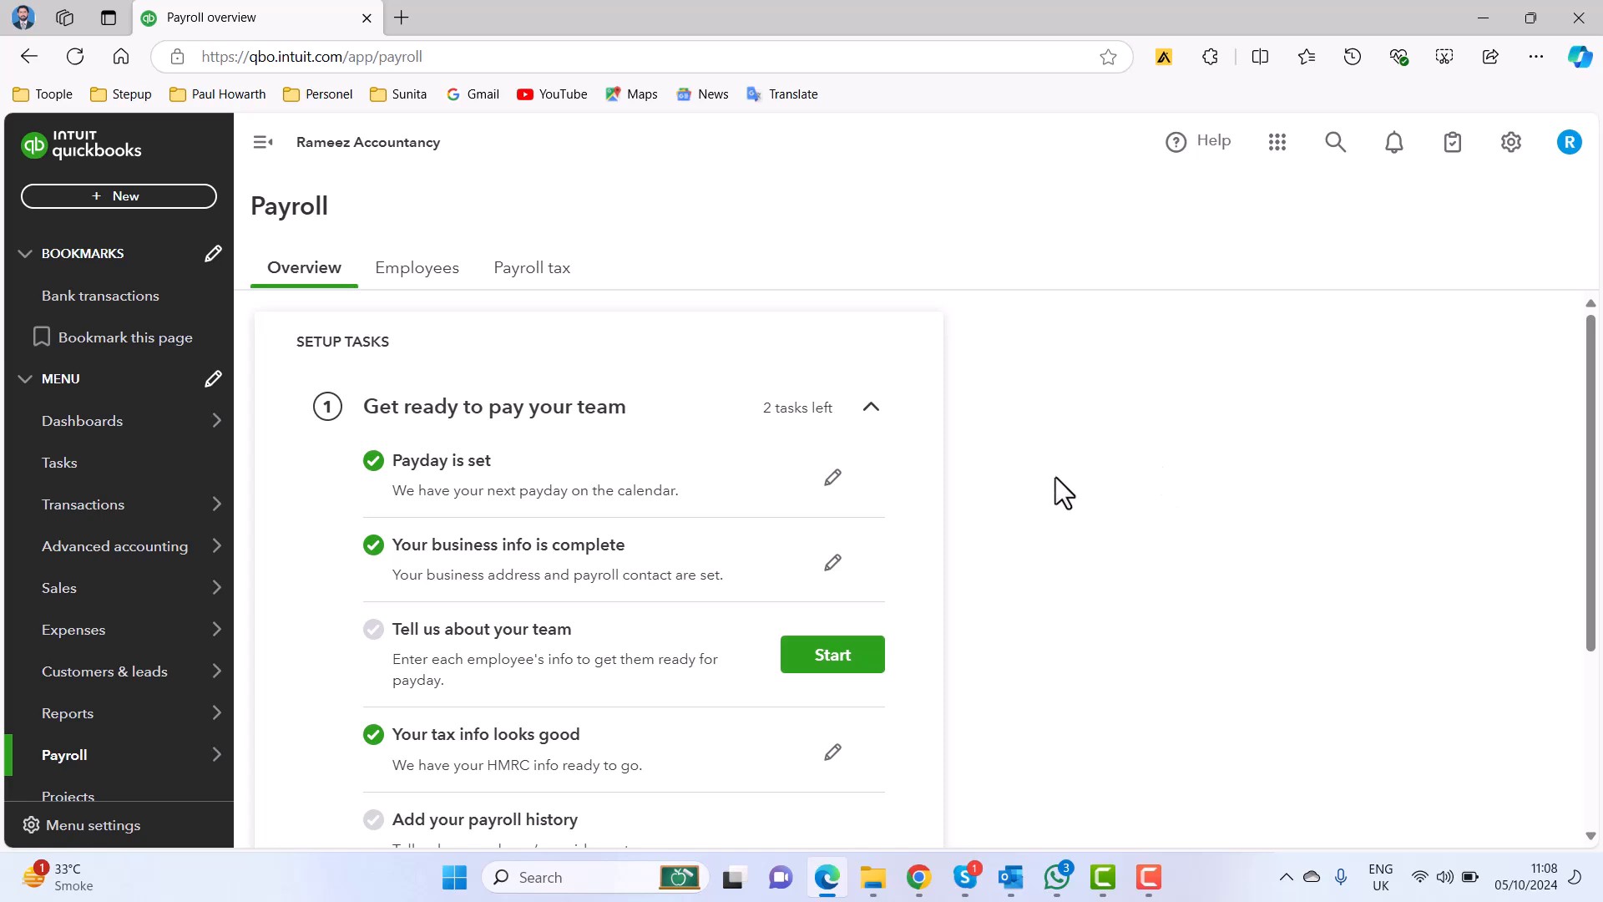
Review and confirm the business info, keeping the existing name, address, payroll contact and workplace pension duties start date of 01/01/2024.
{"action": "left_click", "coordinate": [833, 561]}
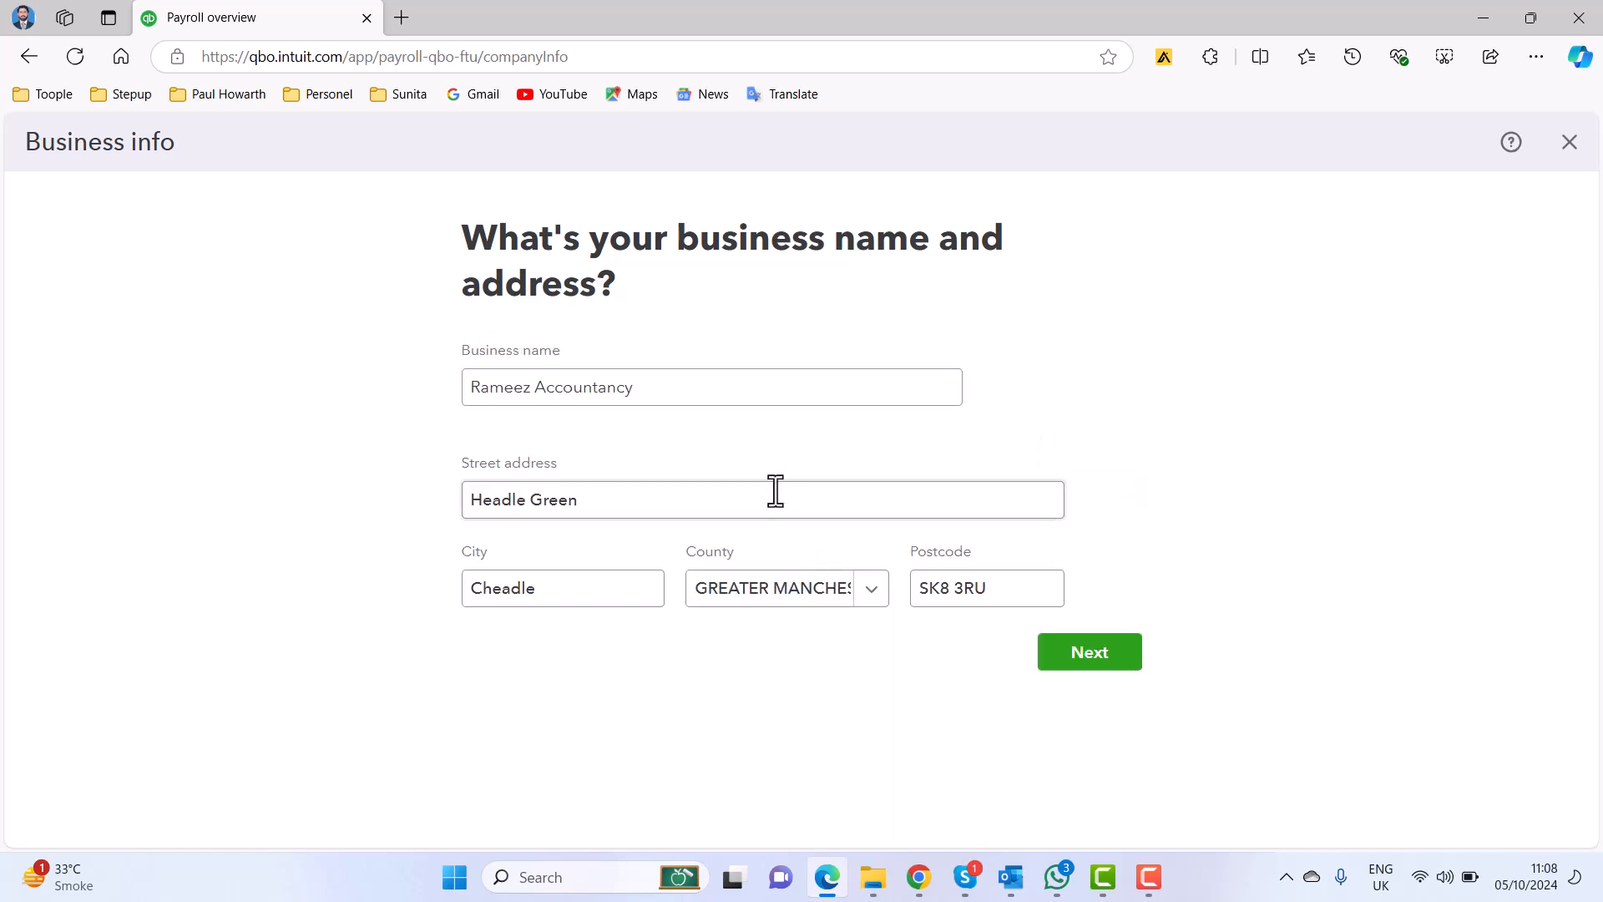
{"action": "left_click", "coordinate": [648, 499]}
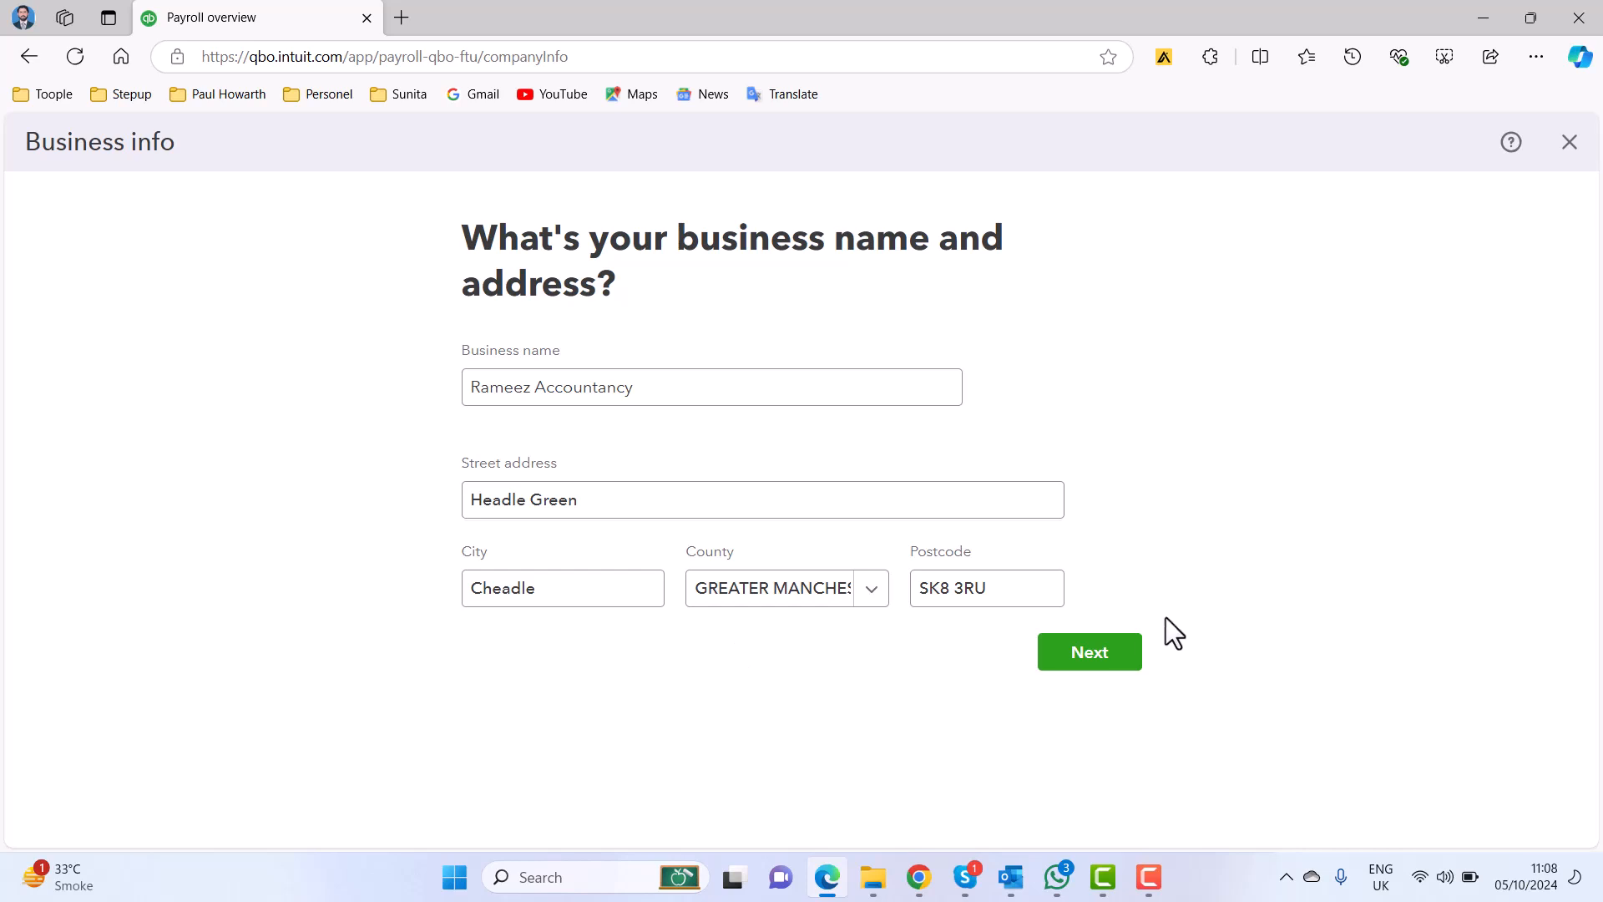
{"action": "left_click", "coordinate": [1098, 656]}
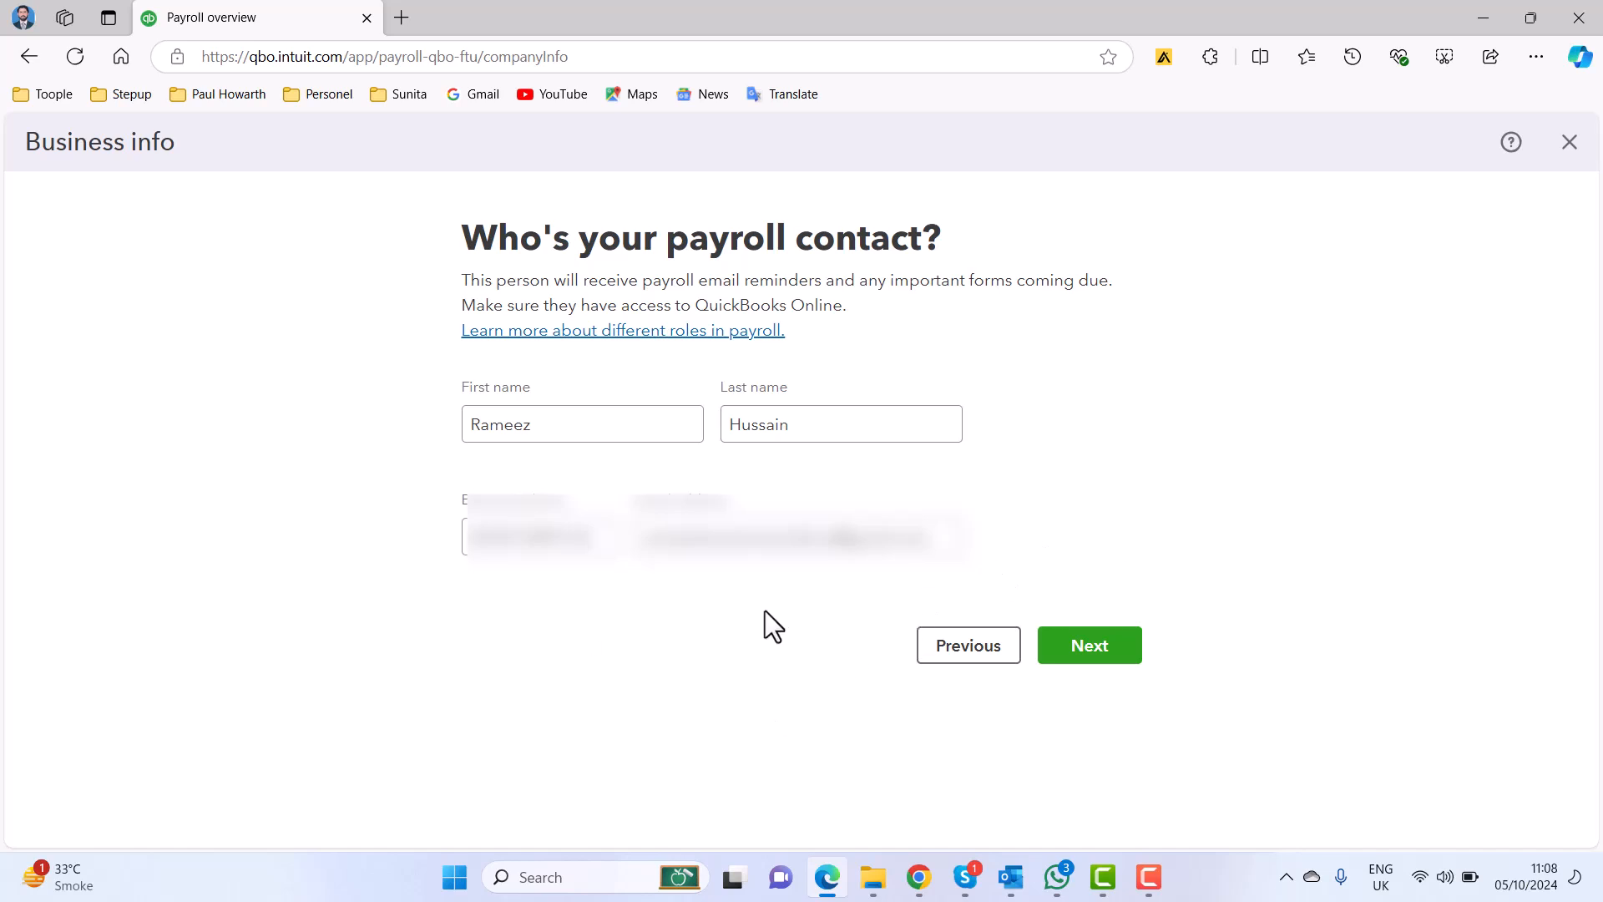
{"action": "left_click", "coordinate": [1090, 651]}
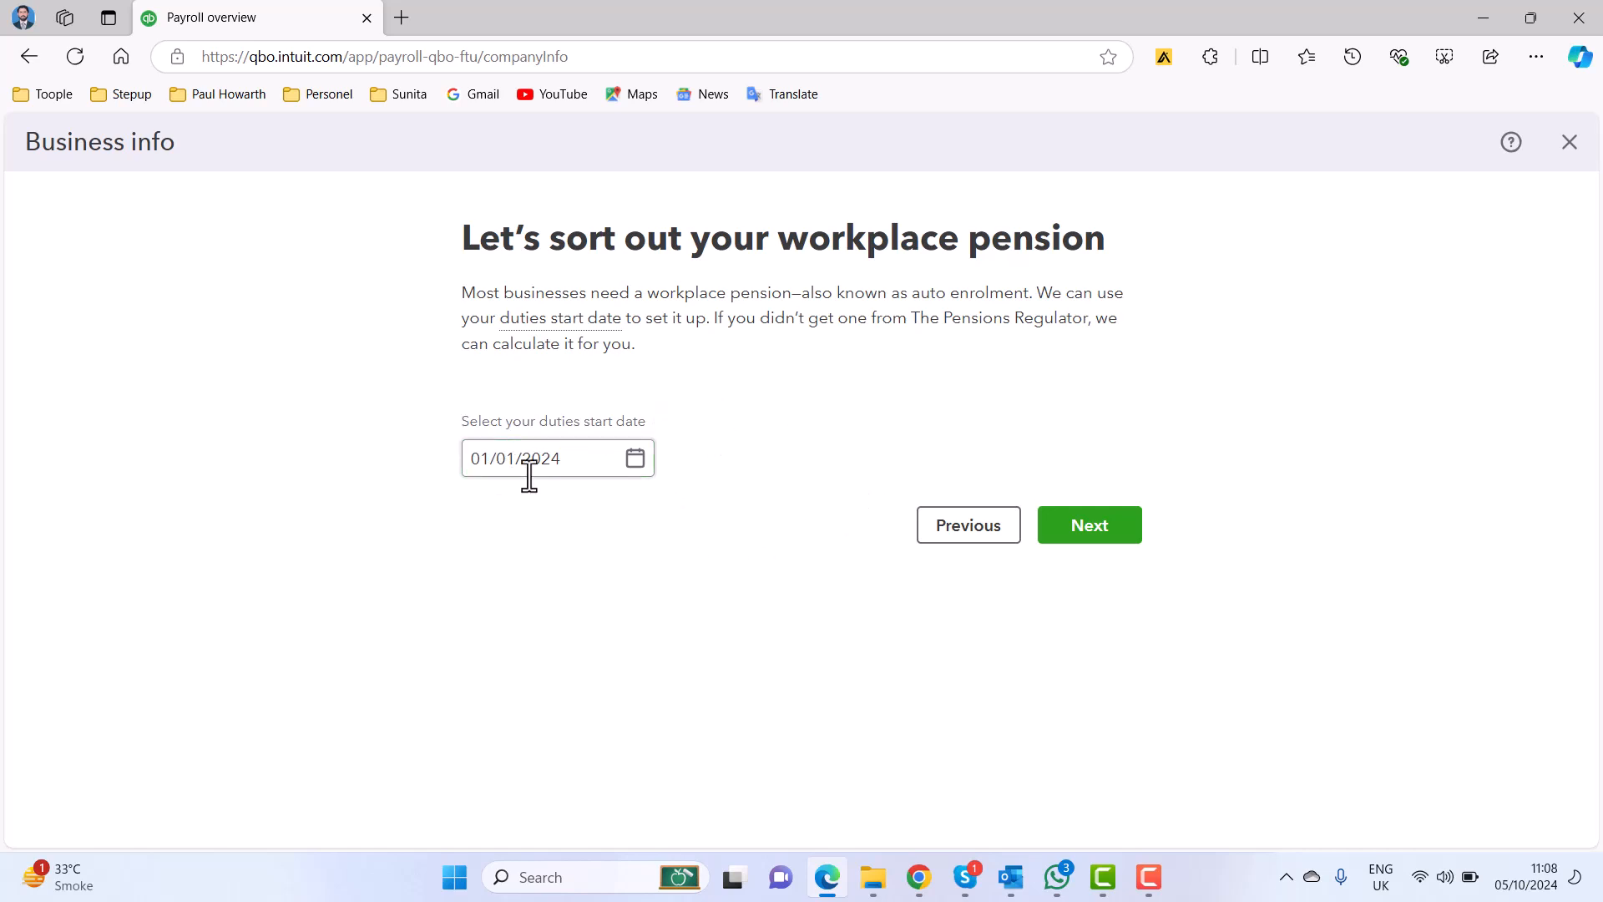
{"action": "left_click", "coordinate": [1094, 535]}
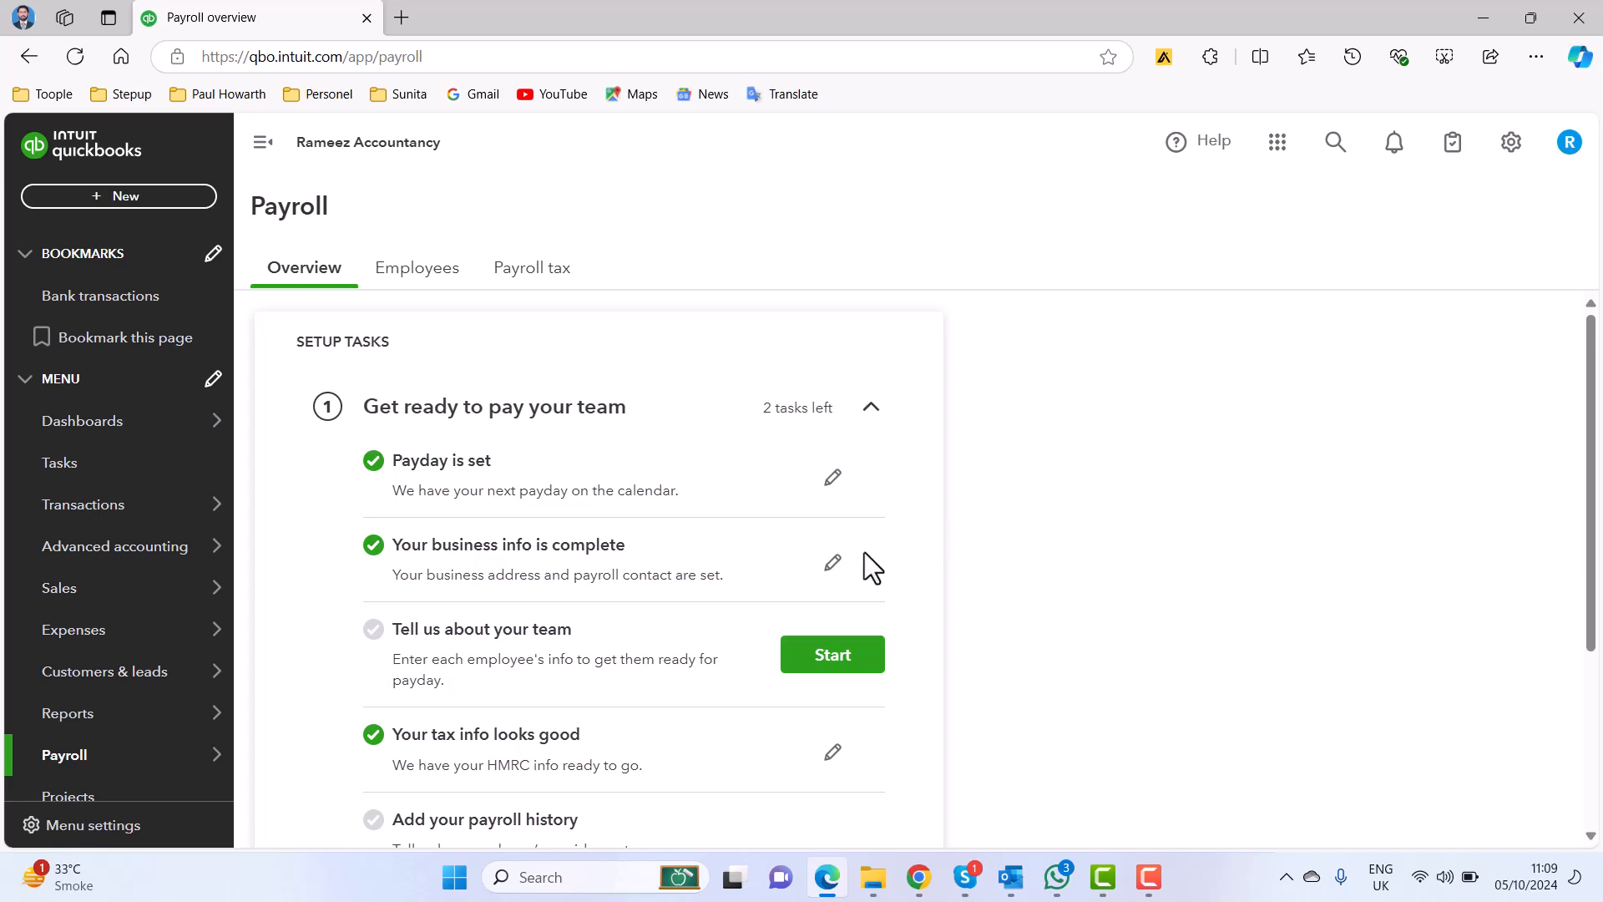
Open the payroll tax info for editing and confirm the company's existing legal name and address.
{"action": "scroll", "coordinate": [1002, 559], "scroll_direction": "down", "scroll_amount": 3}
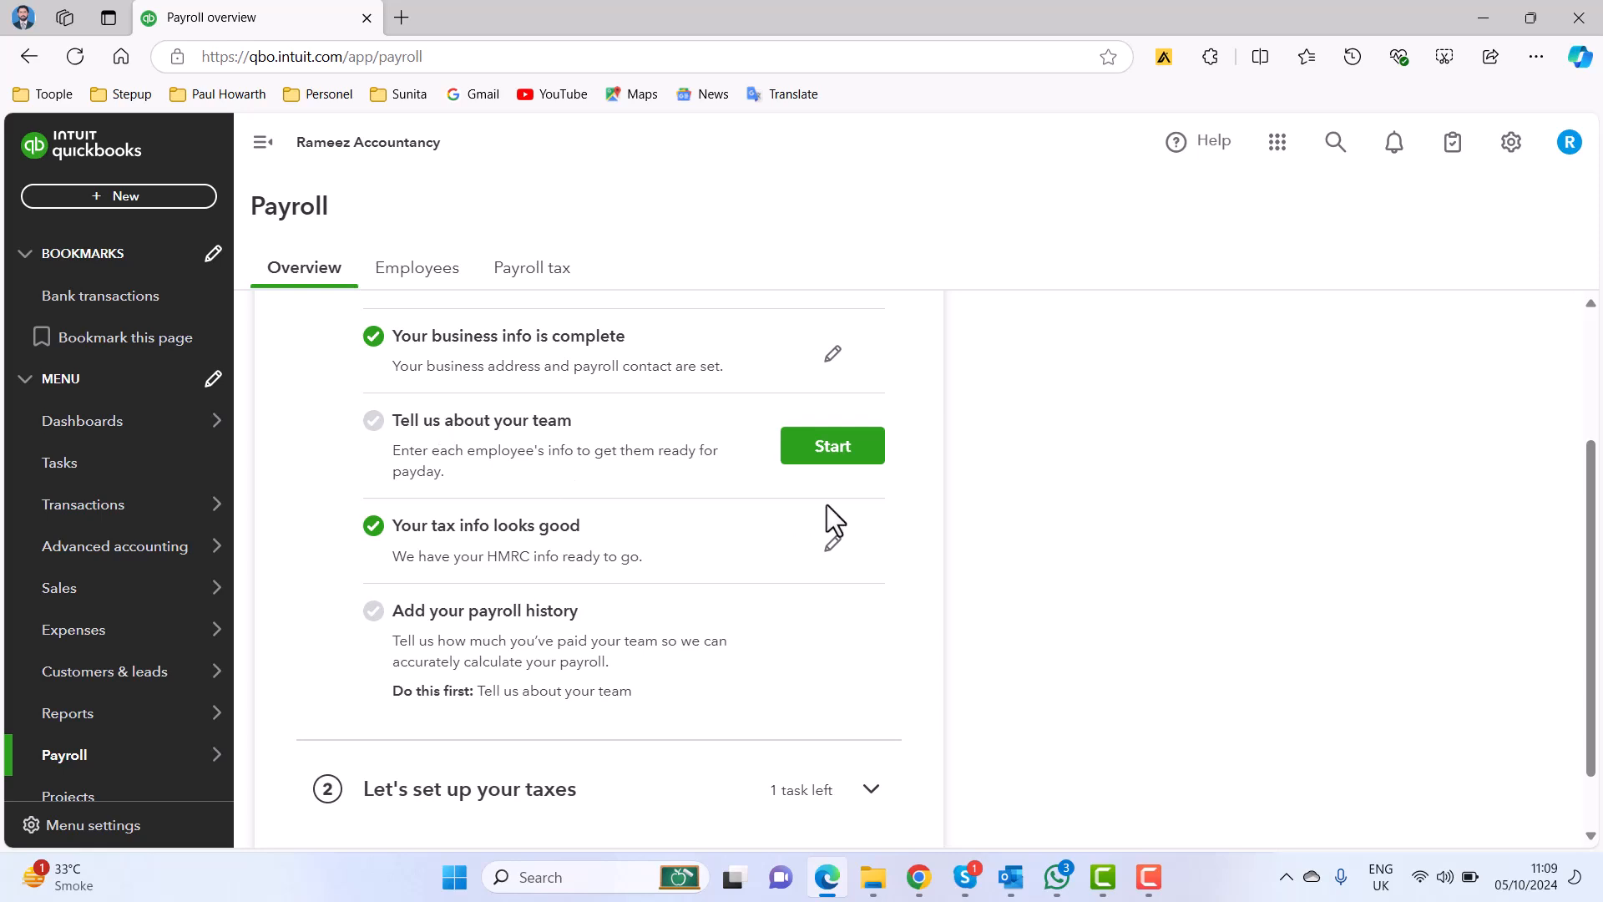
{"action": "left_click", "coordinate": [831, 547]}
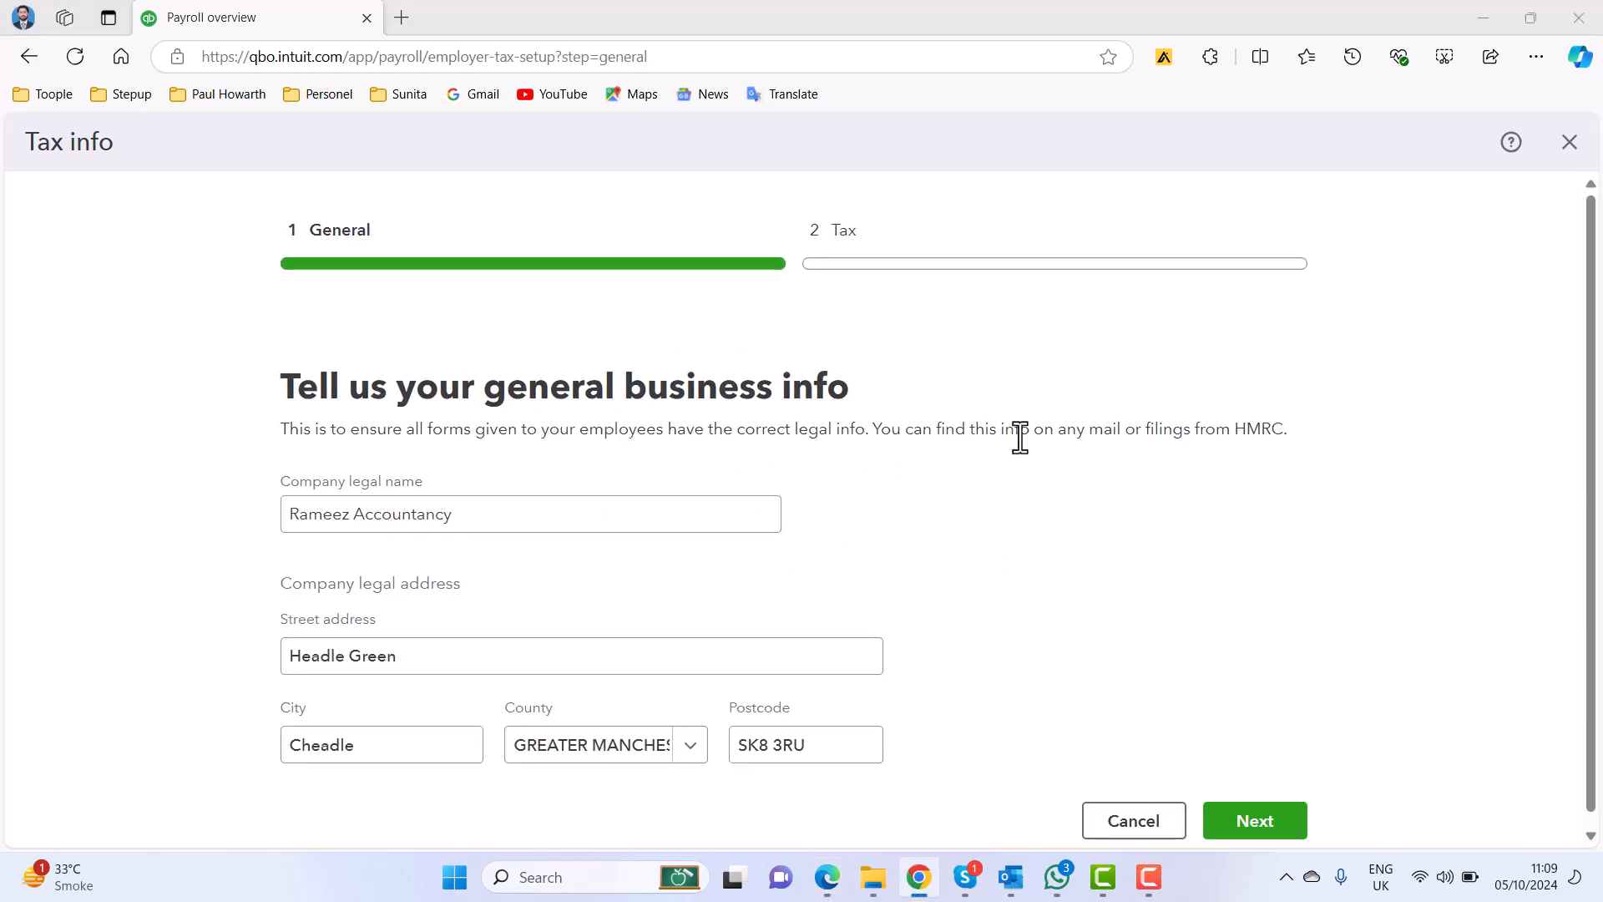
{"action": "scroll", "coordinate": [789, 553], "scroll_direction": "down", "scroll_amount": 1}
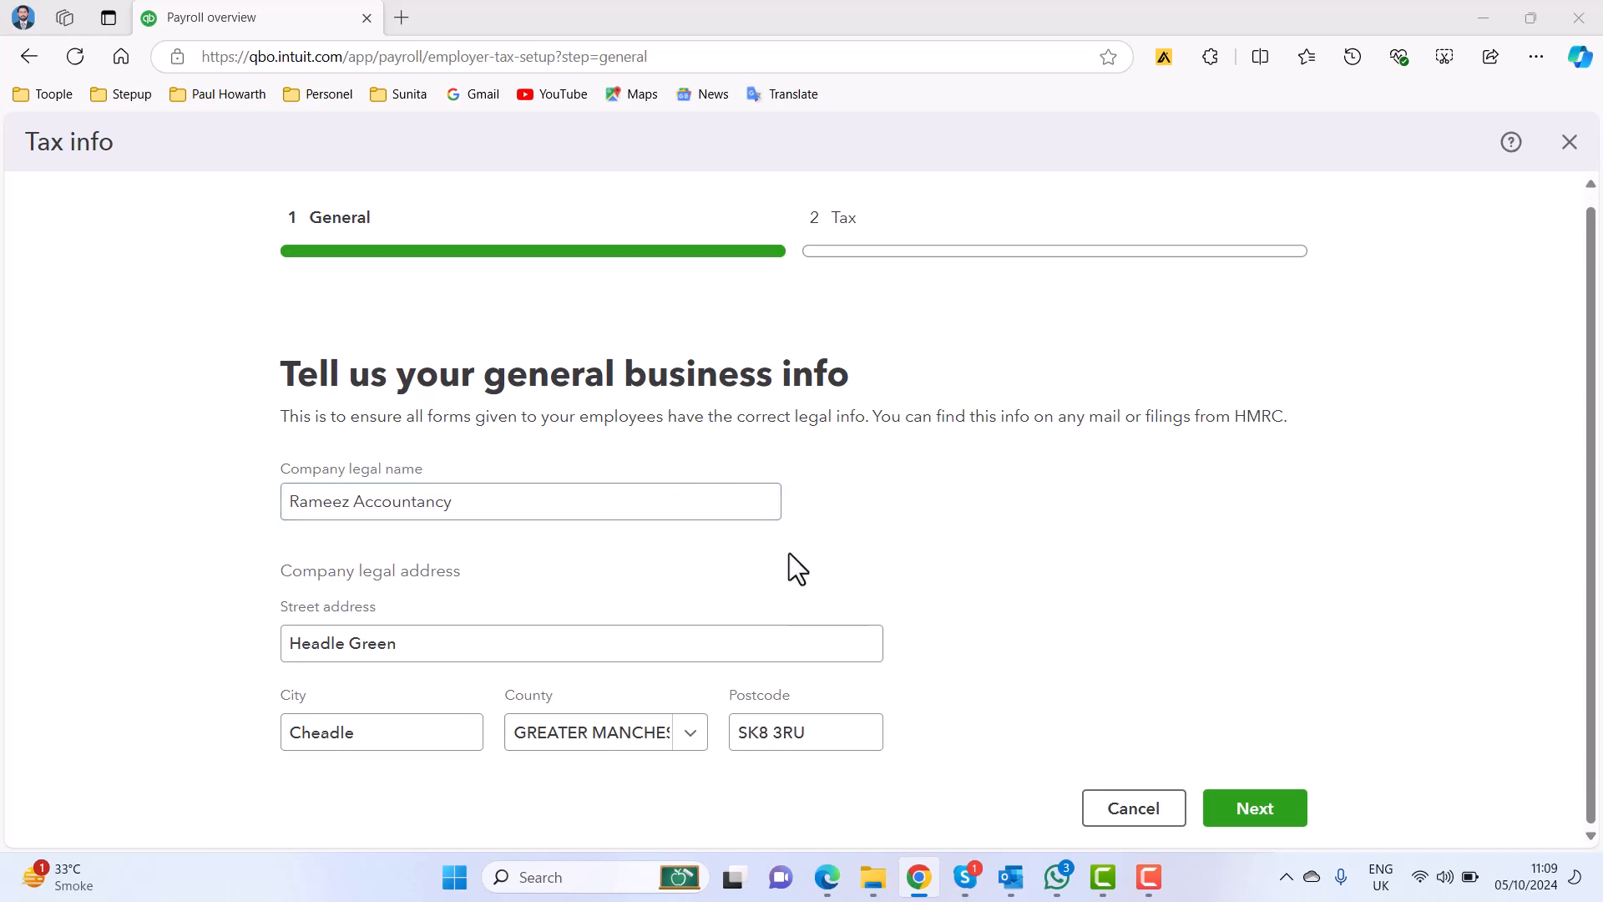
{"action": "left_click", "coordinate": [1291, 805]}
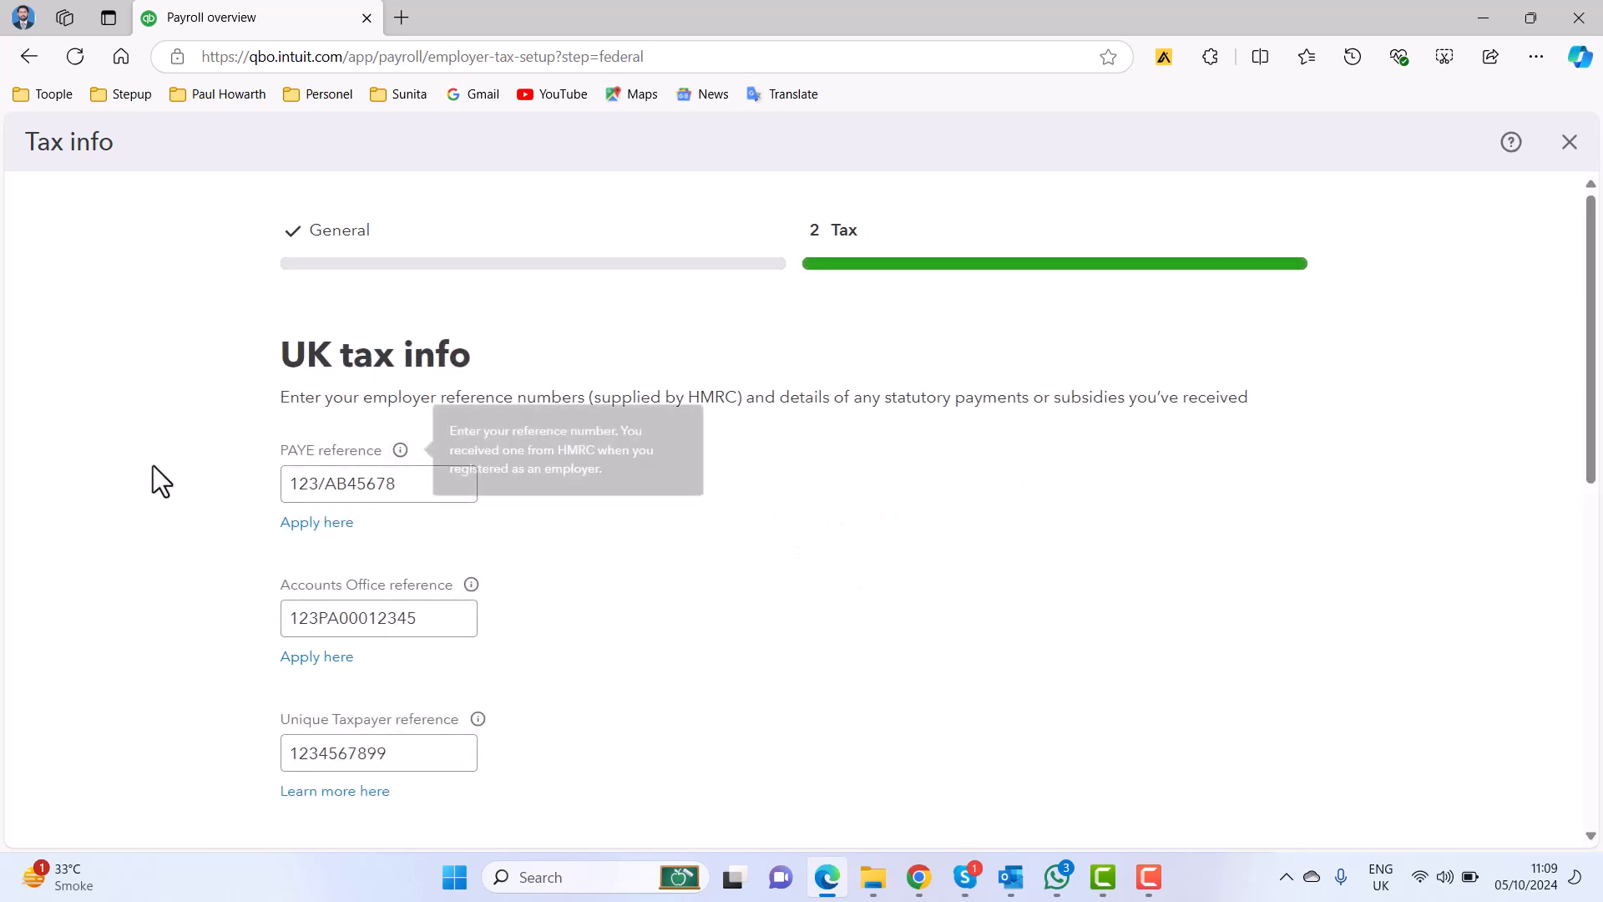
Review the UK tax info, including the PAYE, Accounts Office and Unique Taxpayer references and the Employment Allowance and Small Employer's Relief options.
{"action": "left_click", "coordinate": [305, 483]}
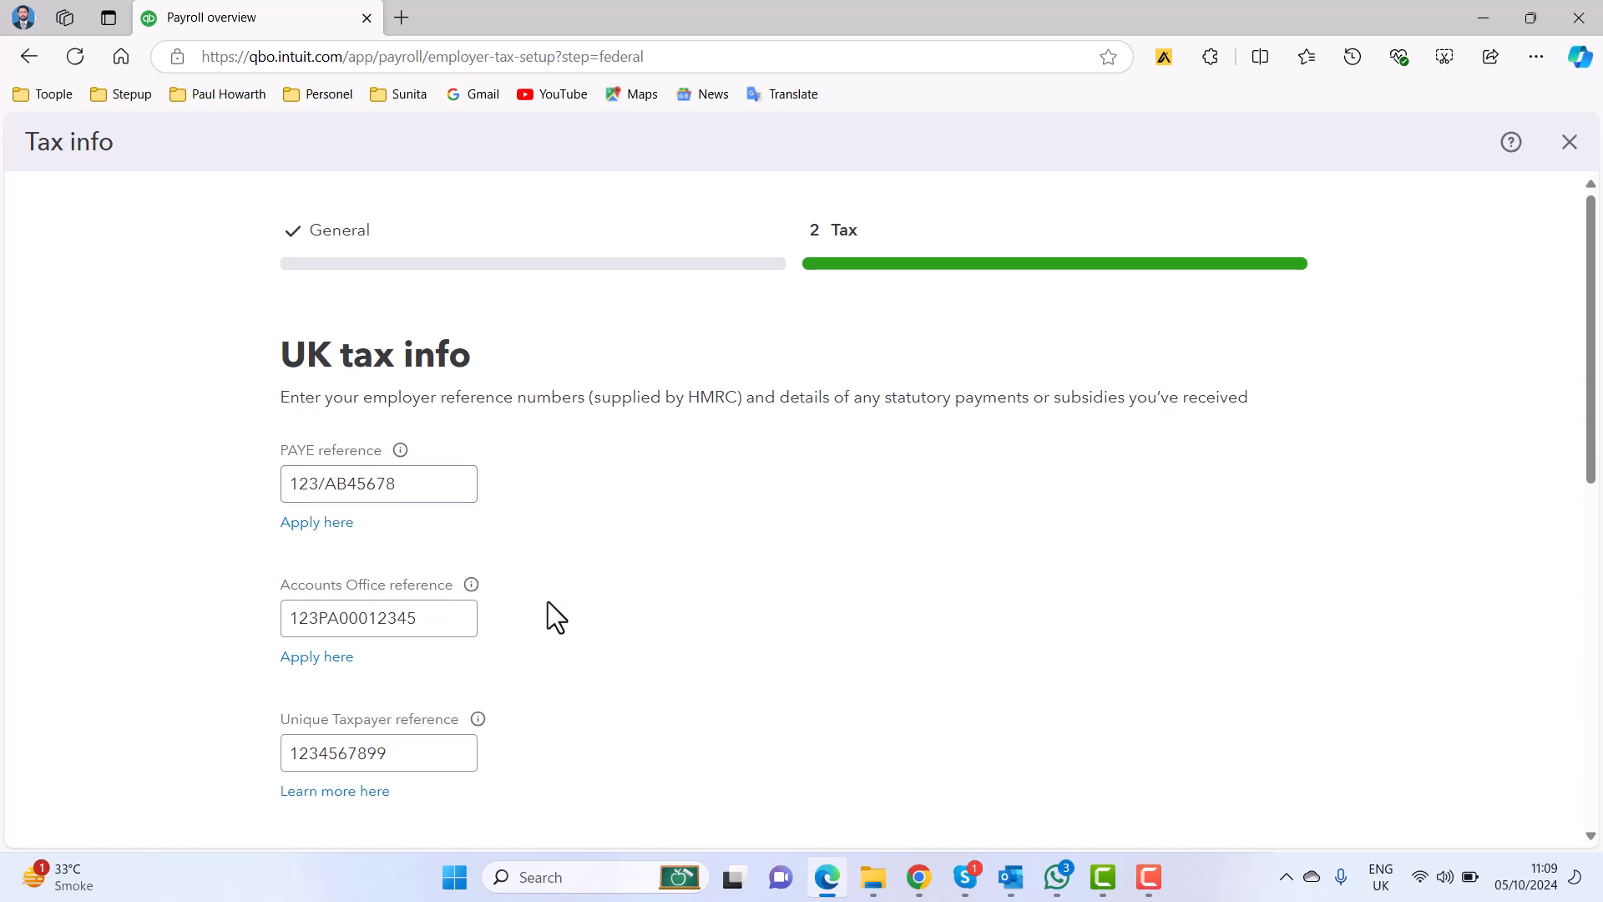
{"action": "scroll", "coordinate": [548, 601], "scroll_direction": "down", "scroll_amount": 3}
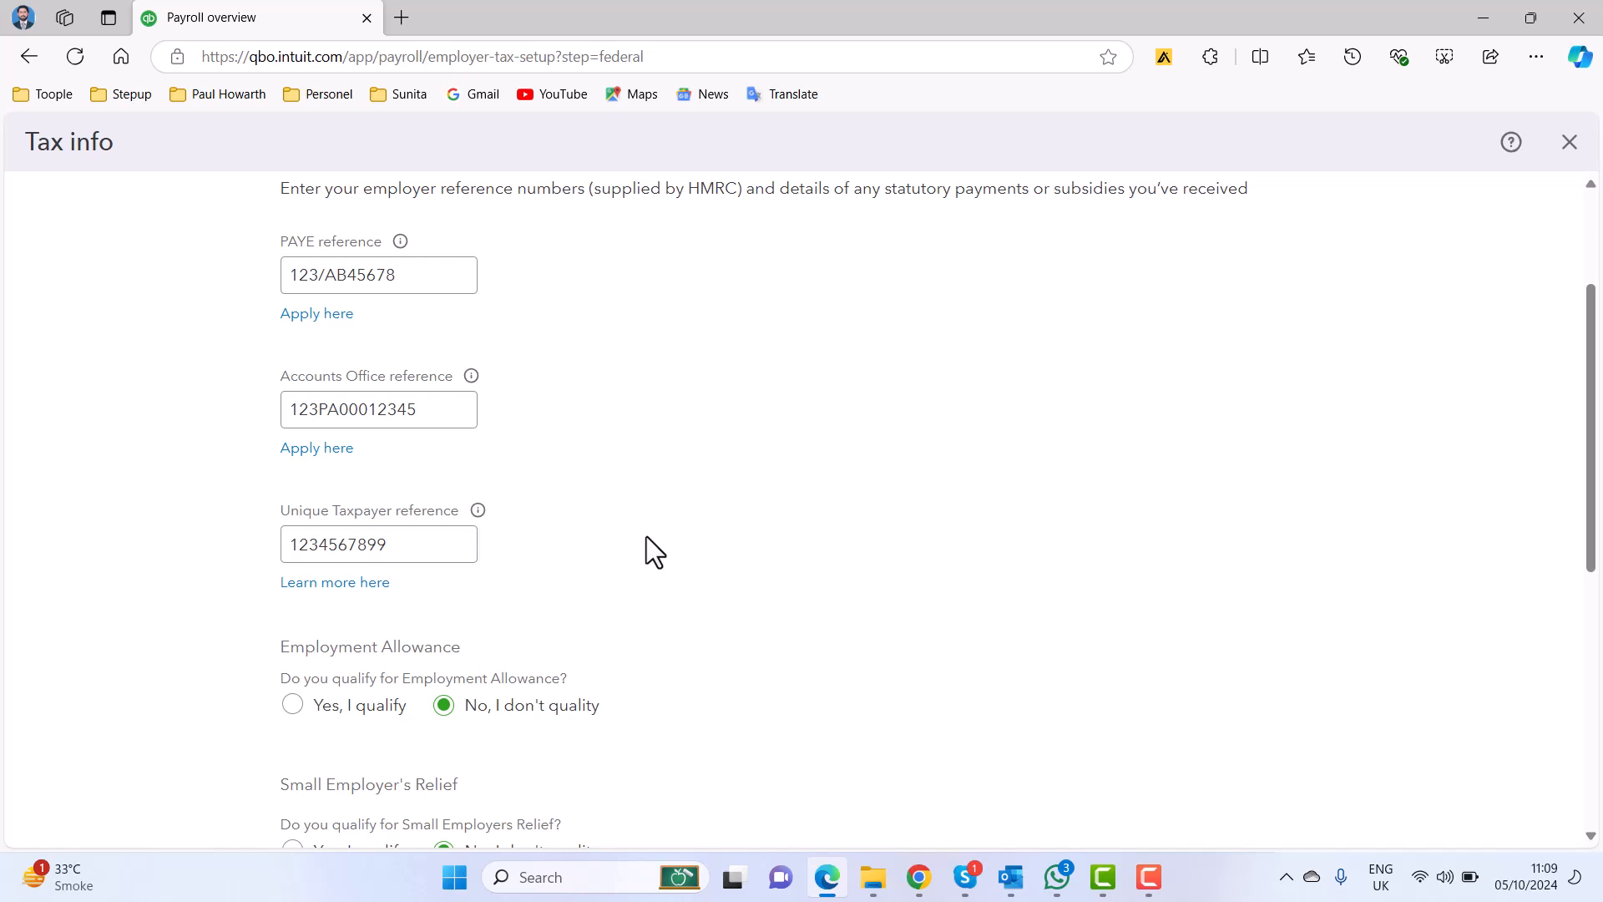
{"action": "scroll", "coordinate": [693, 506], "scroll_direction": "down", "scroll_amount": 3}
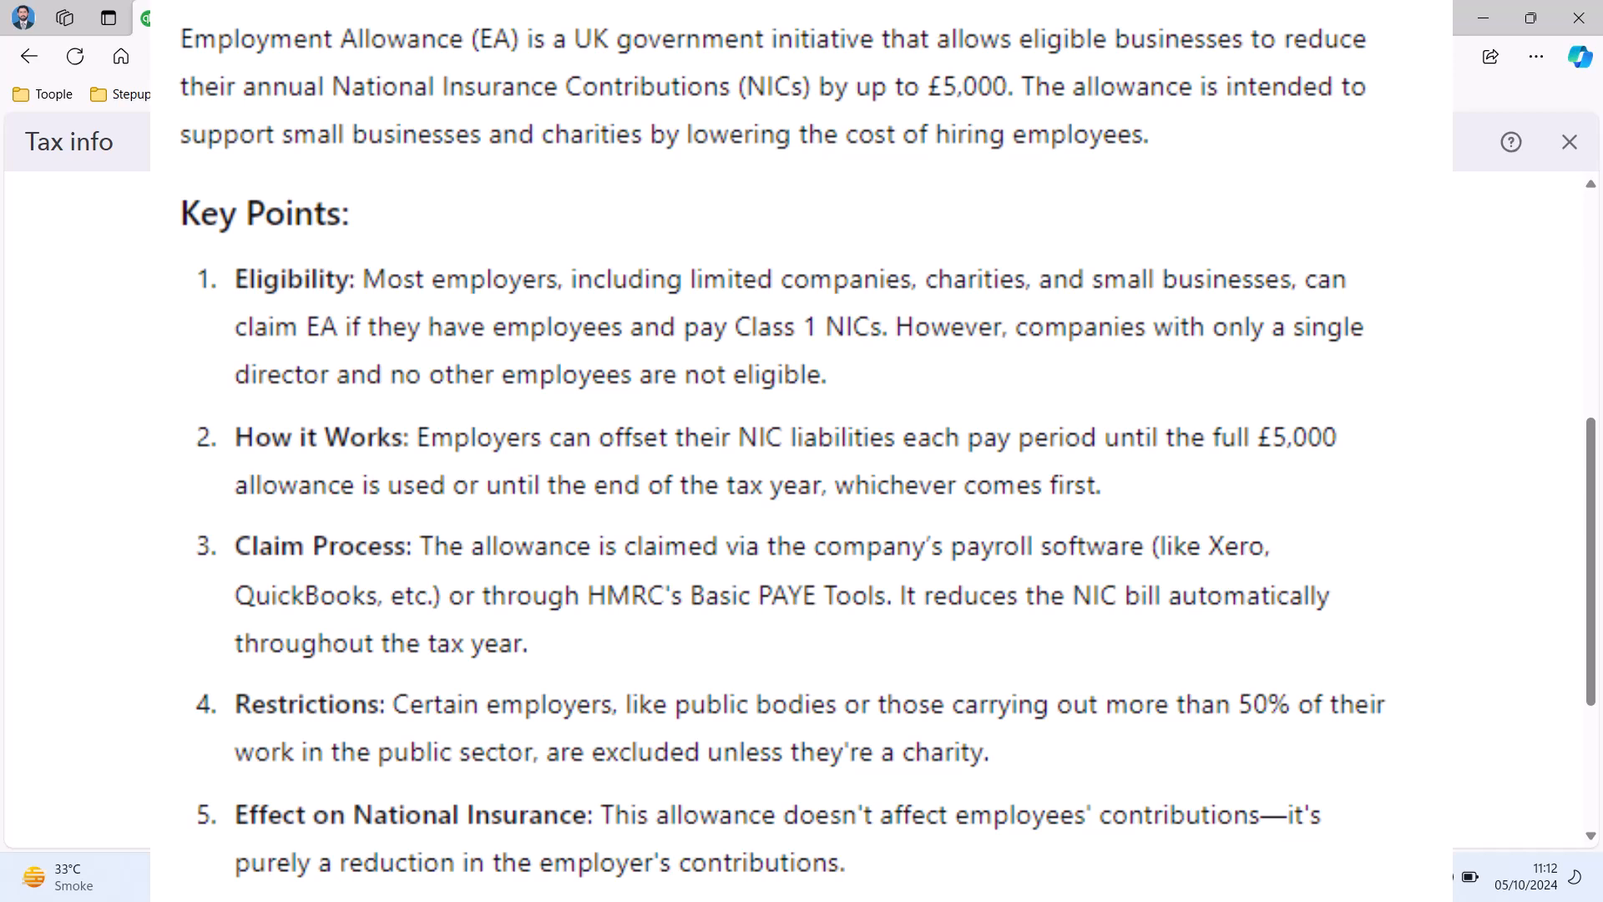
{"action": "scroll", "coordinate": [801, 501], "scroll_direction": "down", "scroll_amount": 3}
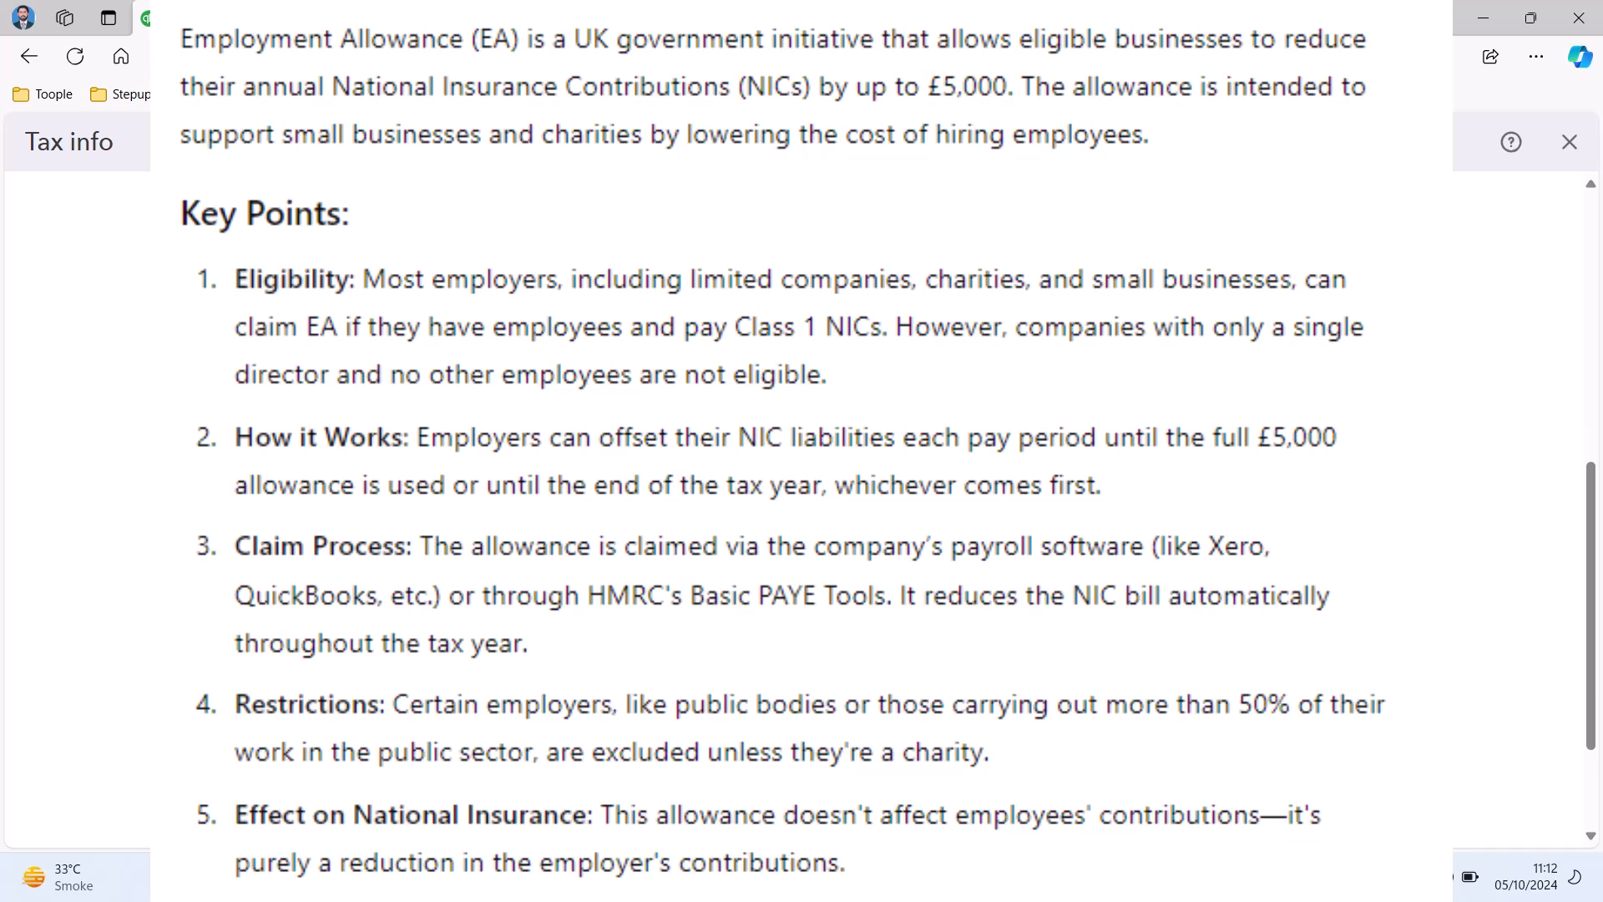
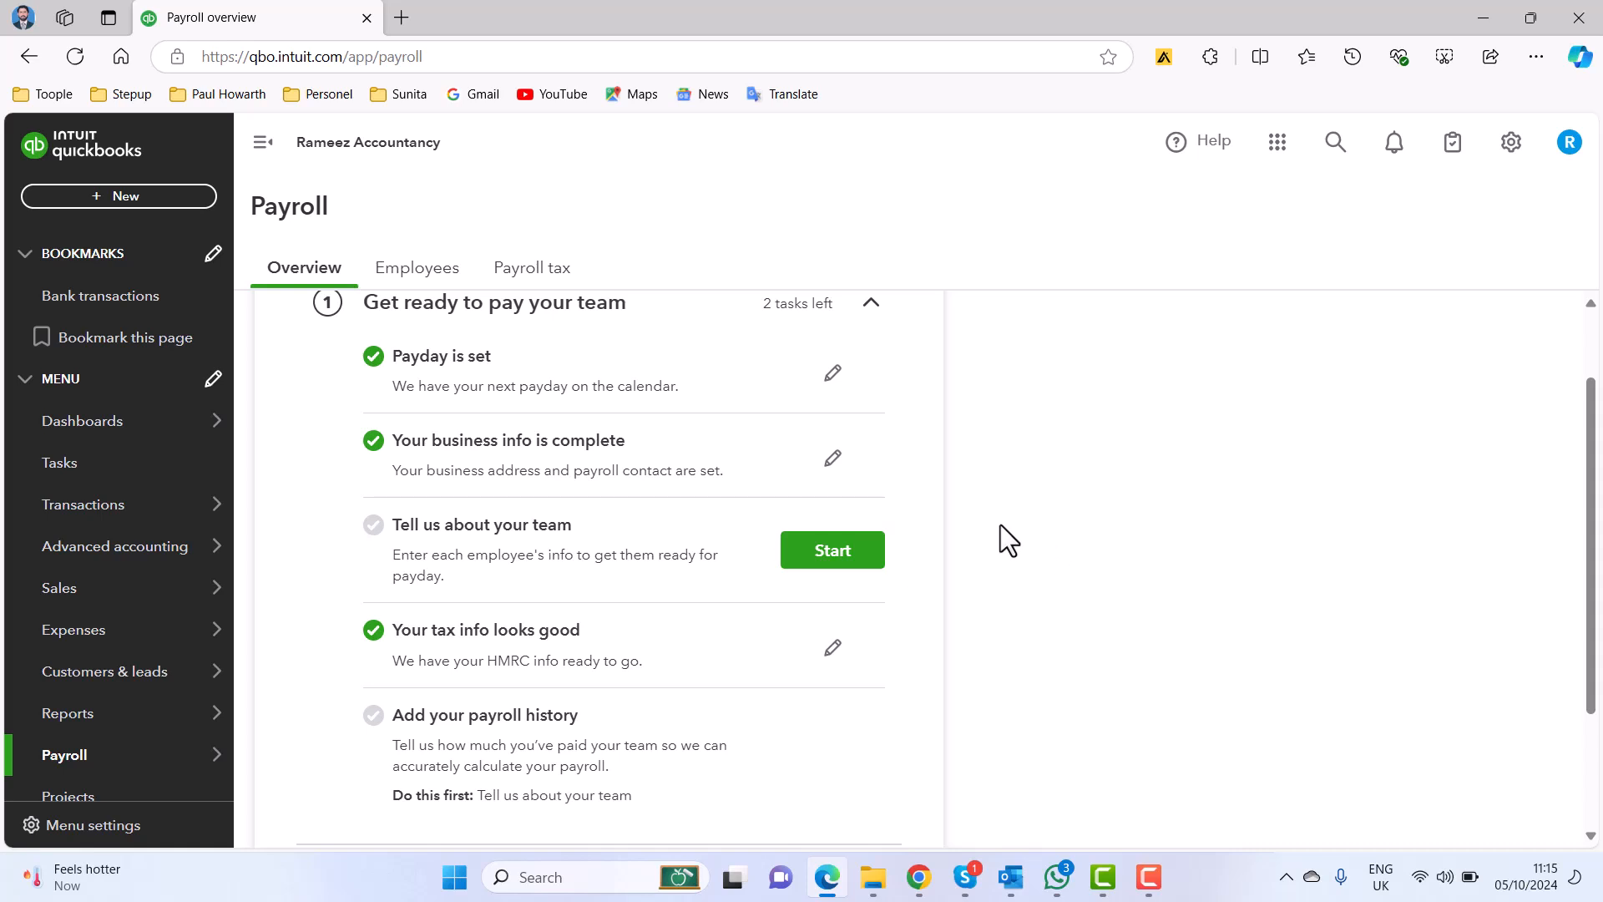
Start the team setup task, add a new employee, and enter the employee's first name, last name and email address.
{"action": "left_click", "coordinate": [852, 570]}
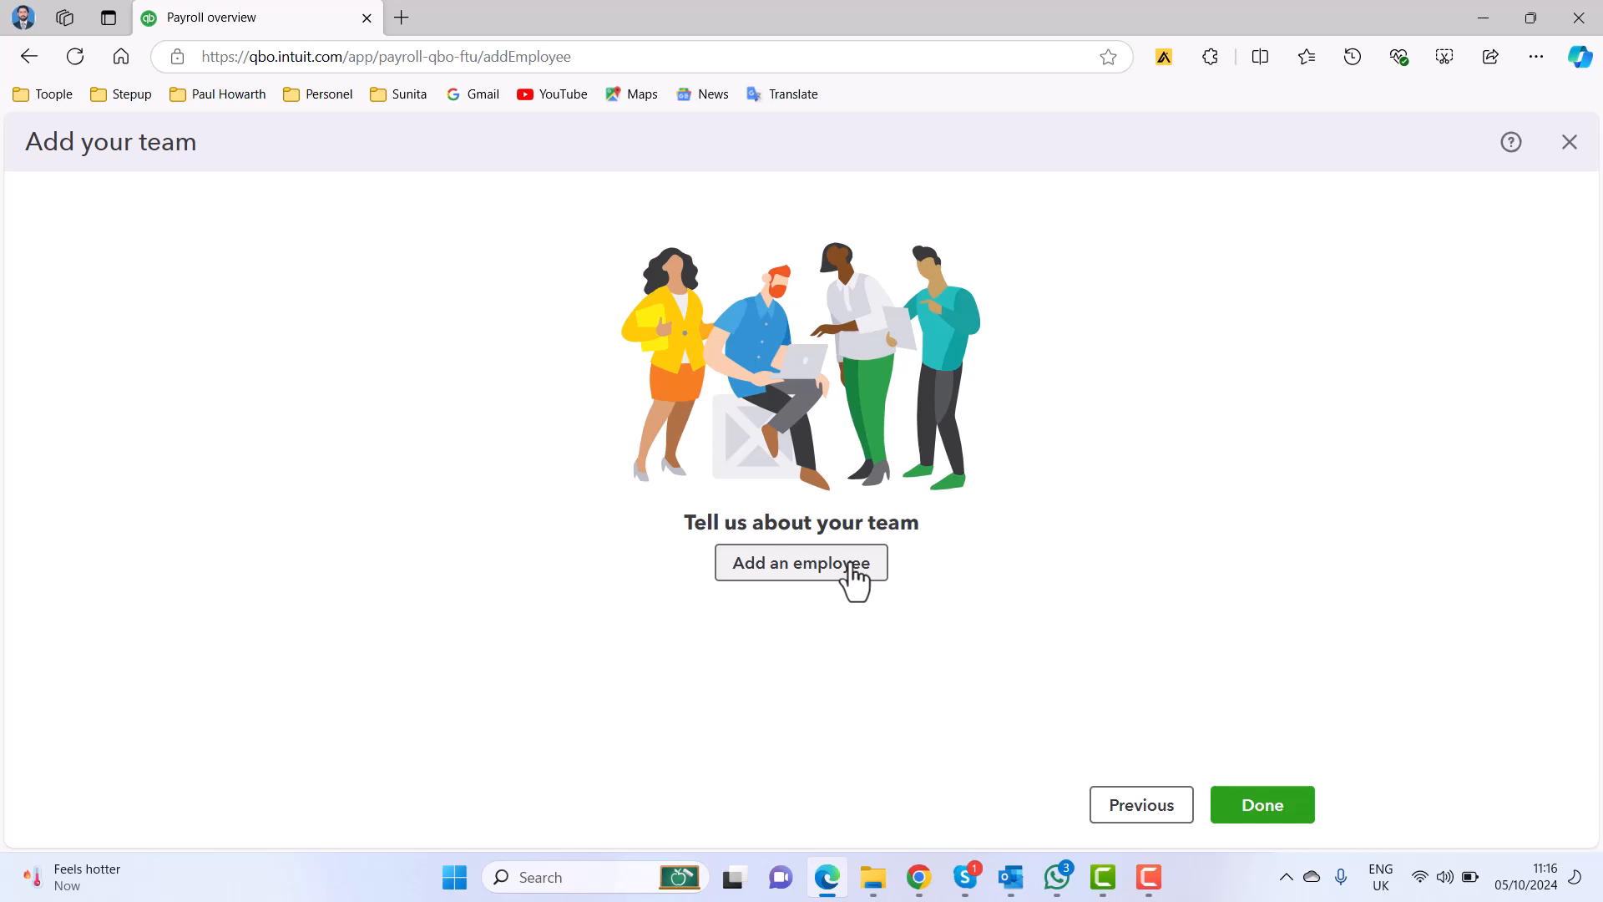
{"action": "left_click", "coordinate": [853, 567]}
{"action": "left_click", "coordinate": [849, 565]}
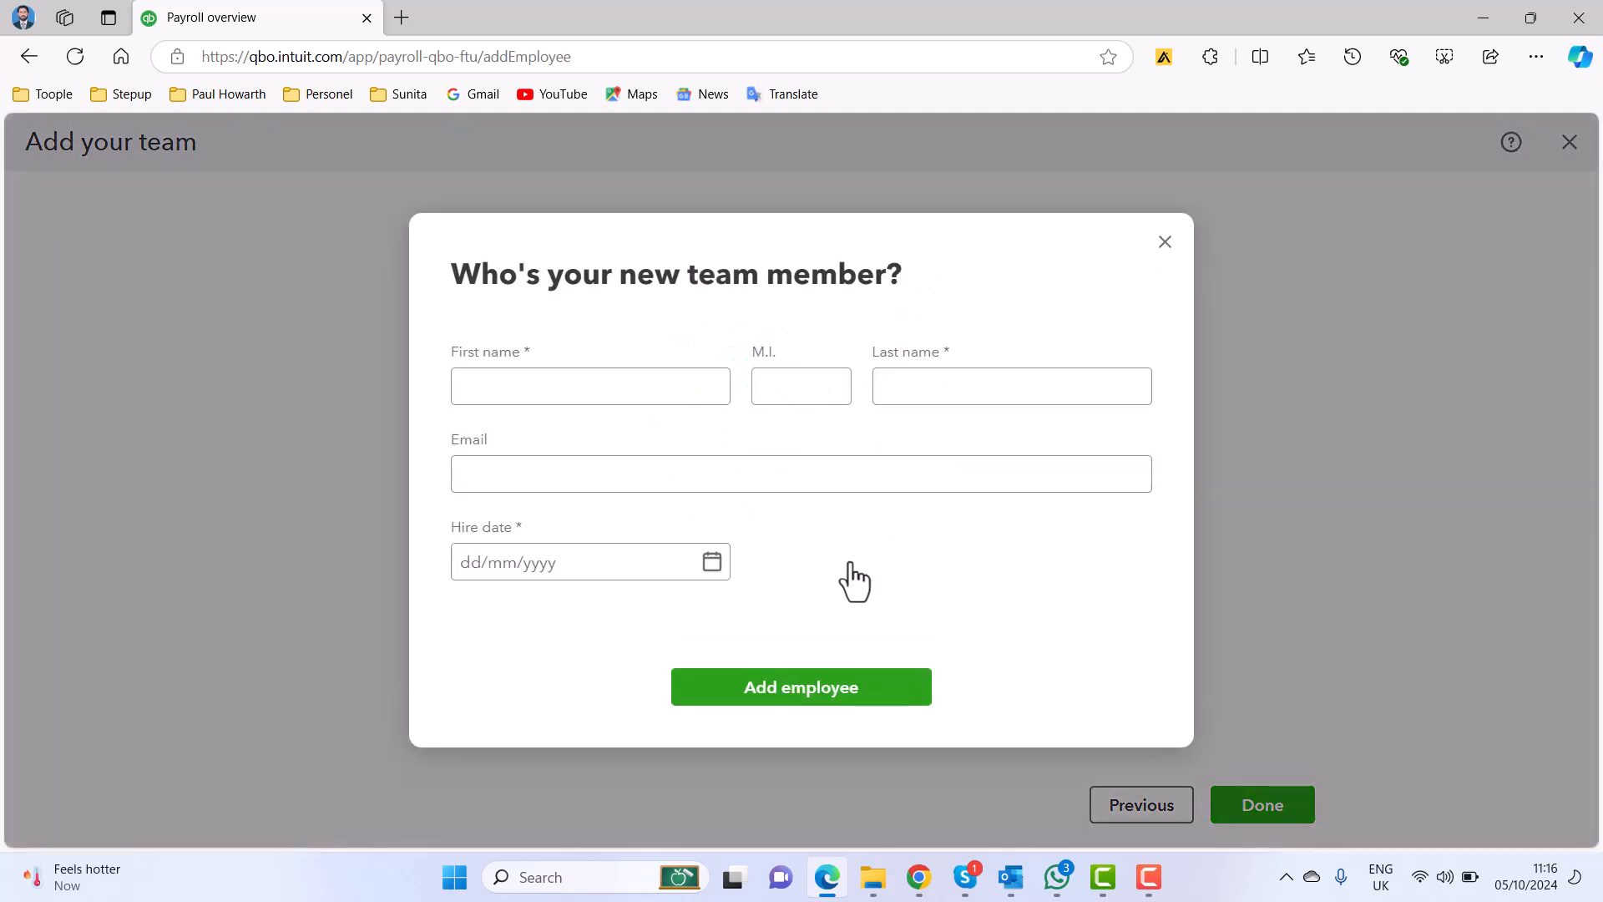
{"action": "left_click", "coordinate": [624, 391]}
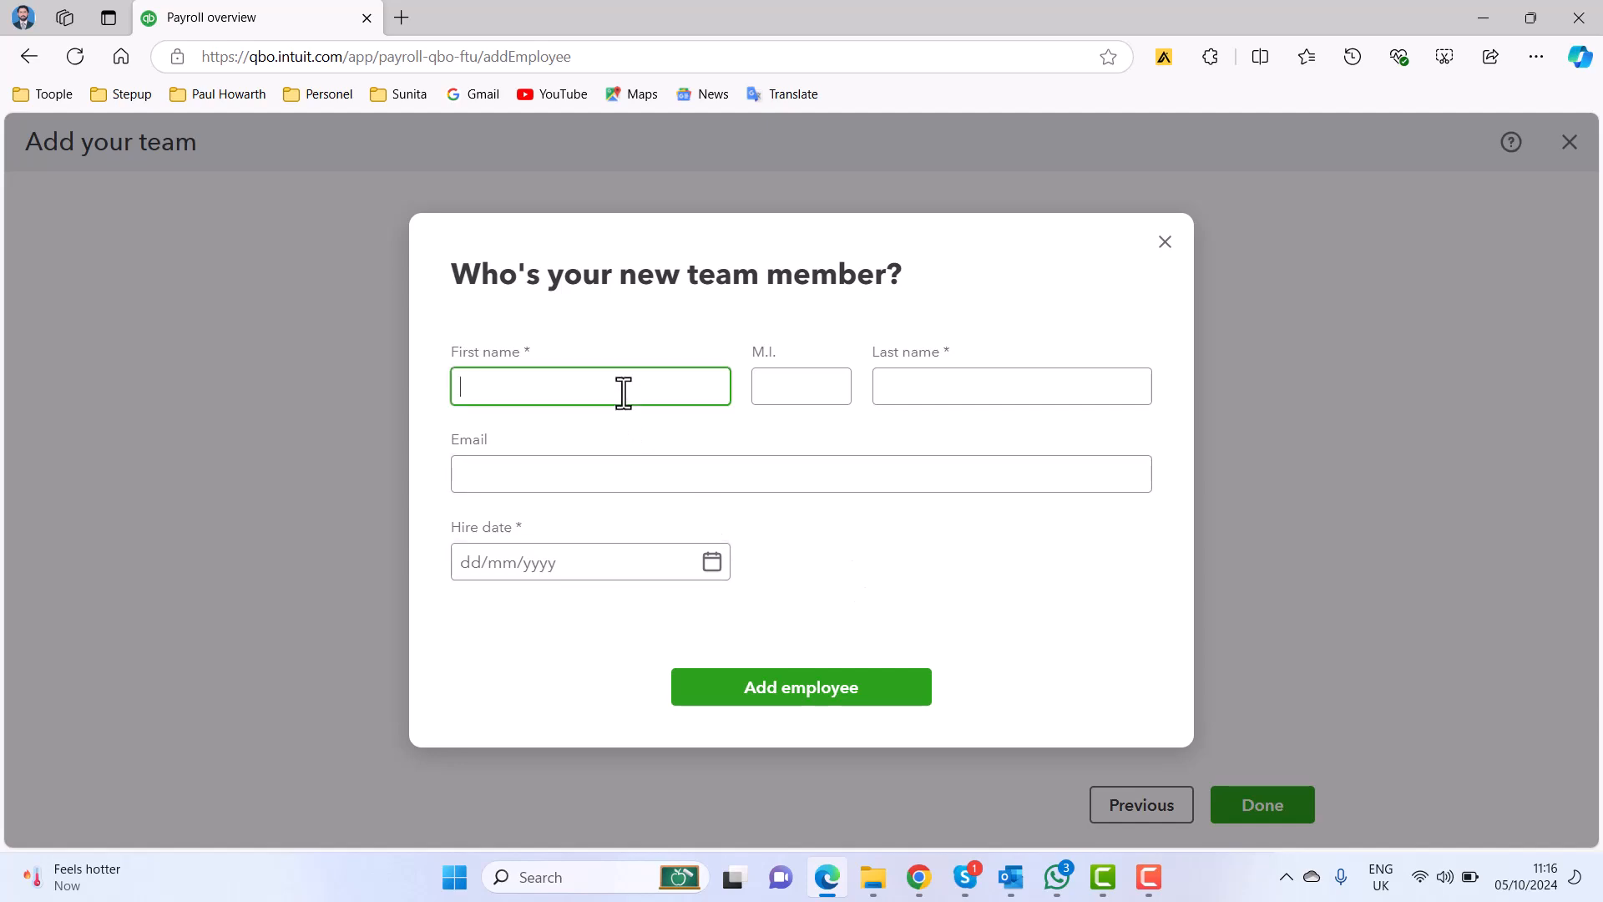
{"action": "key", "text": "Tab"}
{"action": "key", "text": "Tab"}
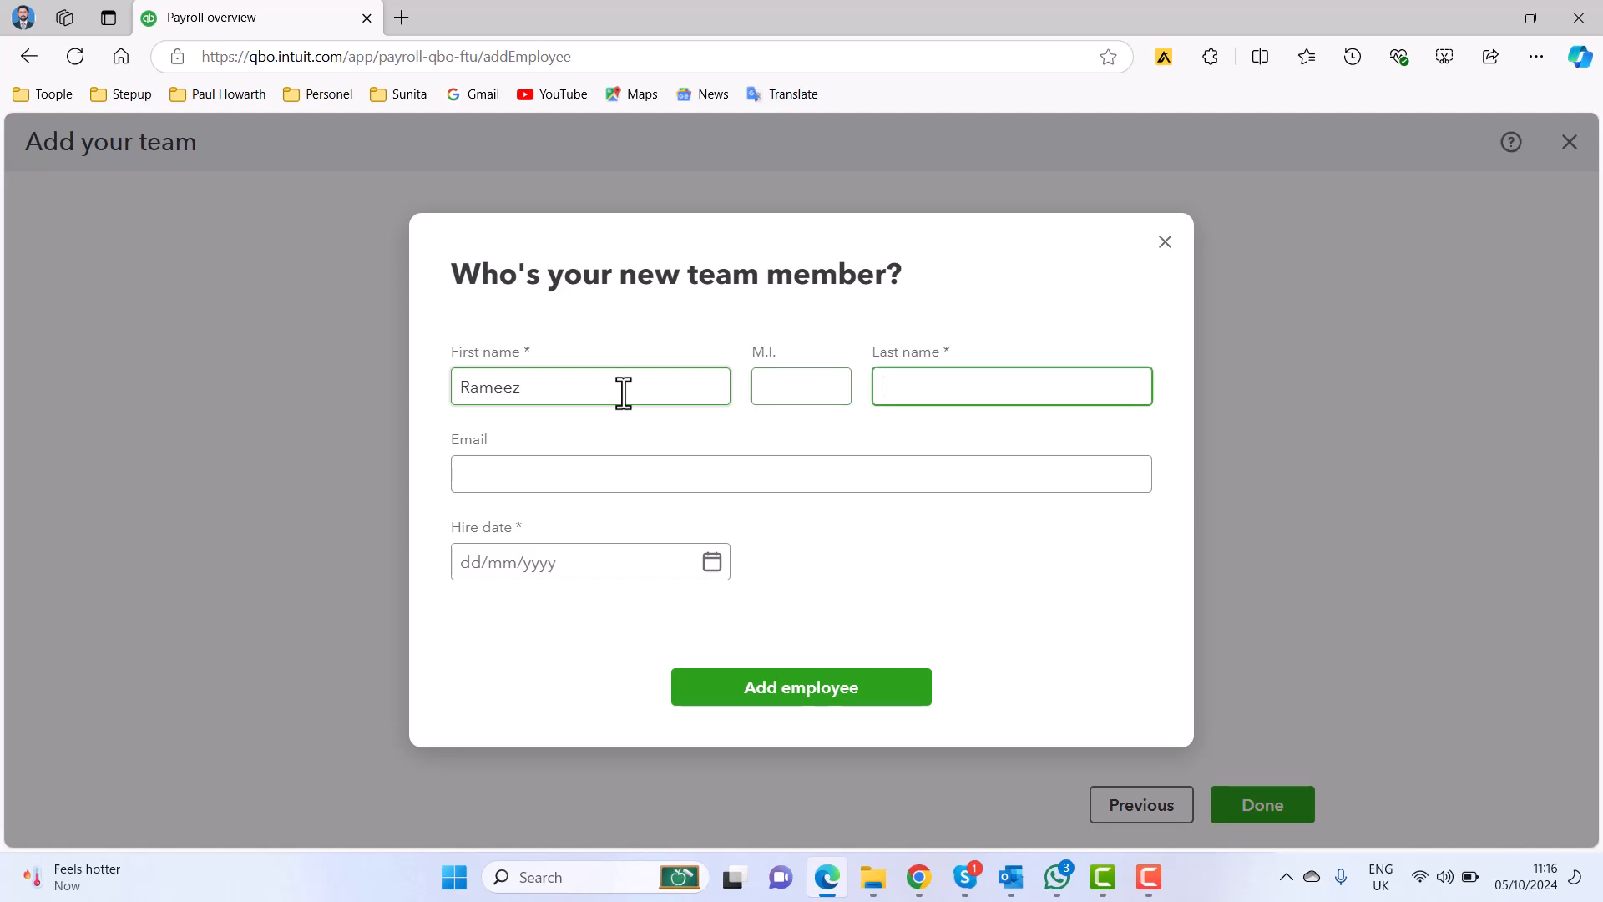
{"action": "left_click", "coordinate": [852, 486]}
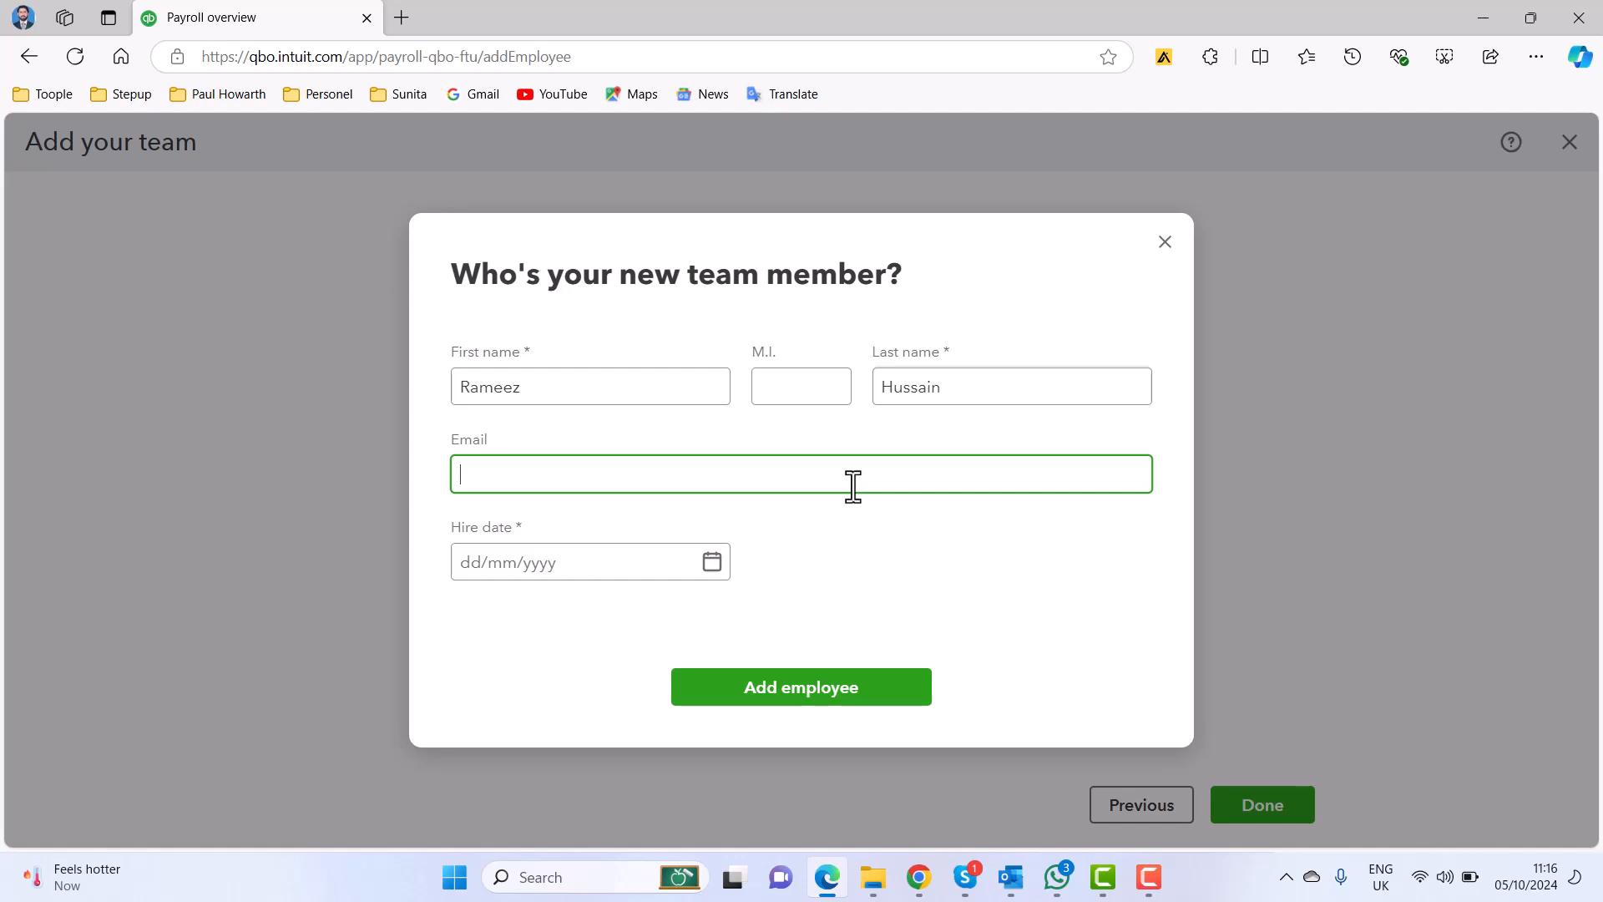
{"action": "type", "text": "abc@example.com"}
Set the new employee's hire date to 01/01/2024 and add the employee.
{"action": "left_click", "coordinate": [709, 564]}
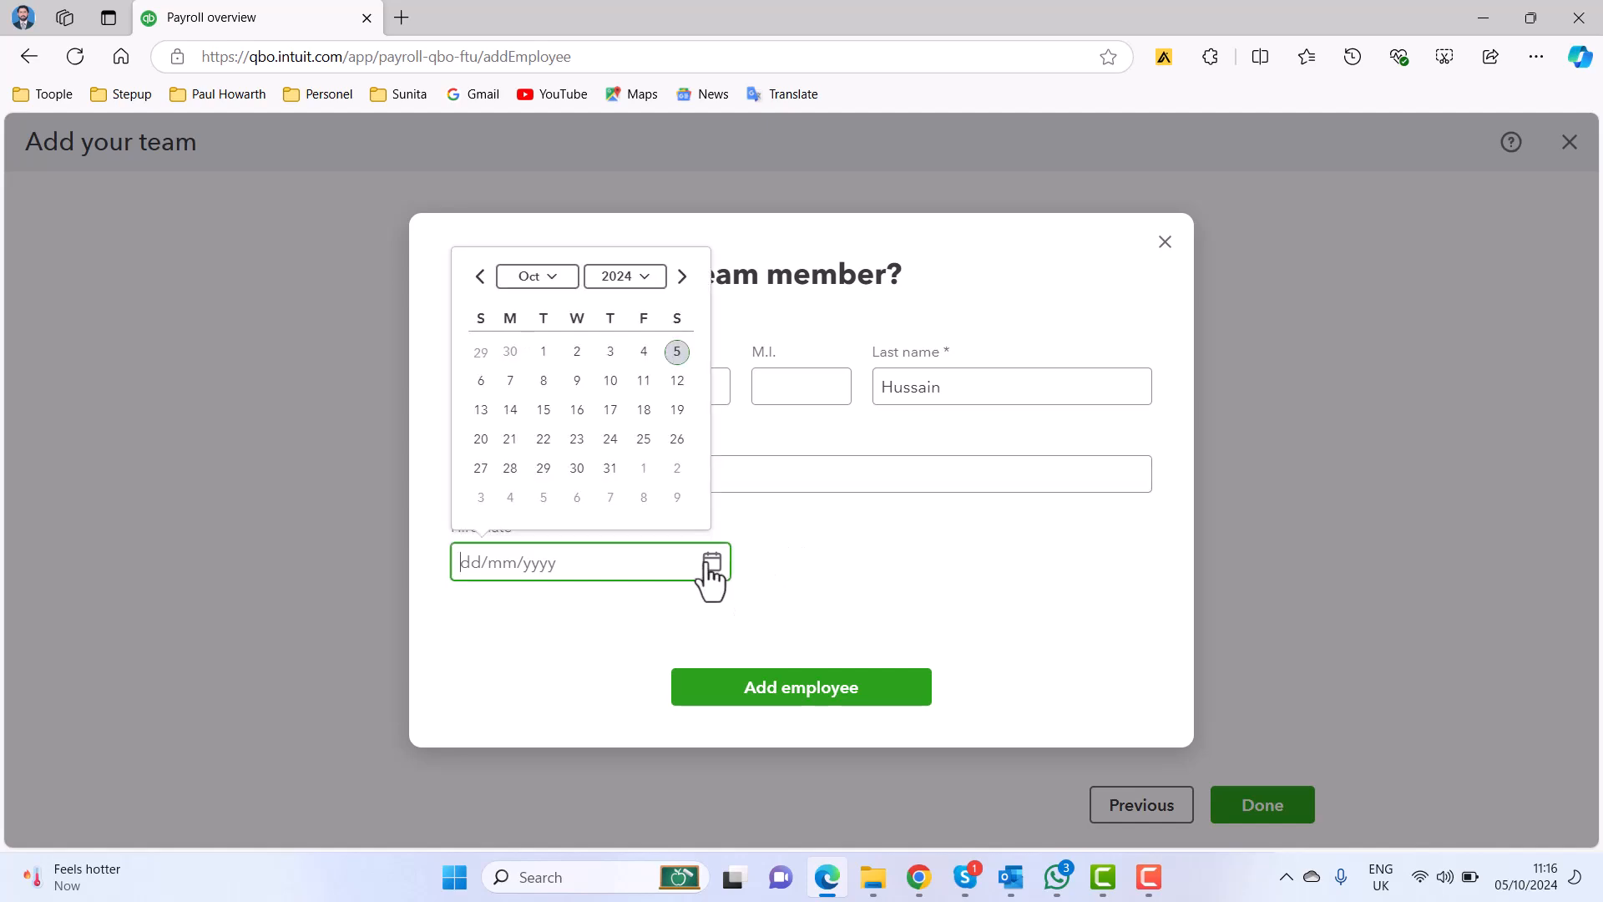
{"action": "left_click", "coordinate": [480, 277]}
{"action": "left_click", "coordinate": [480, 277]}
{"action": "left_click", "coordinate": [480, 277]}
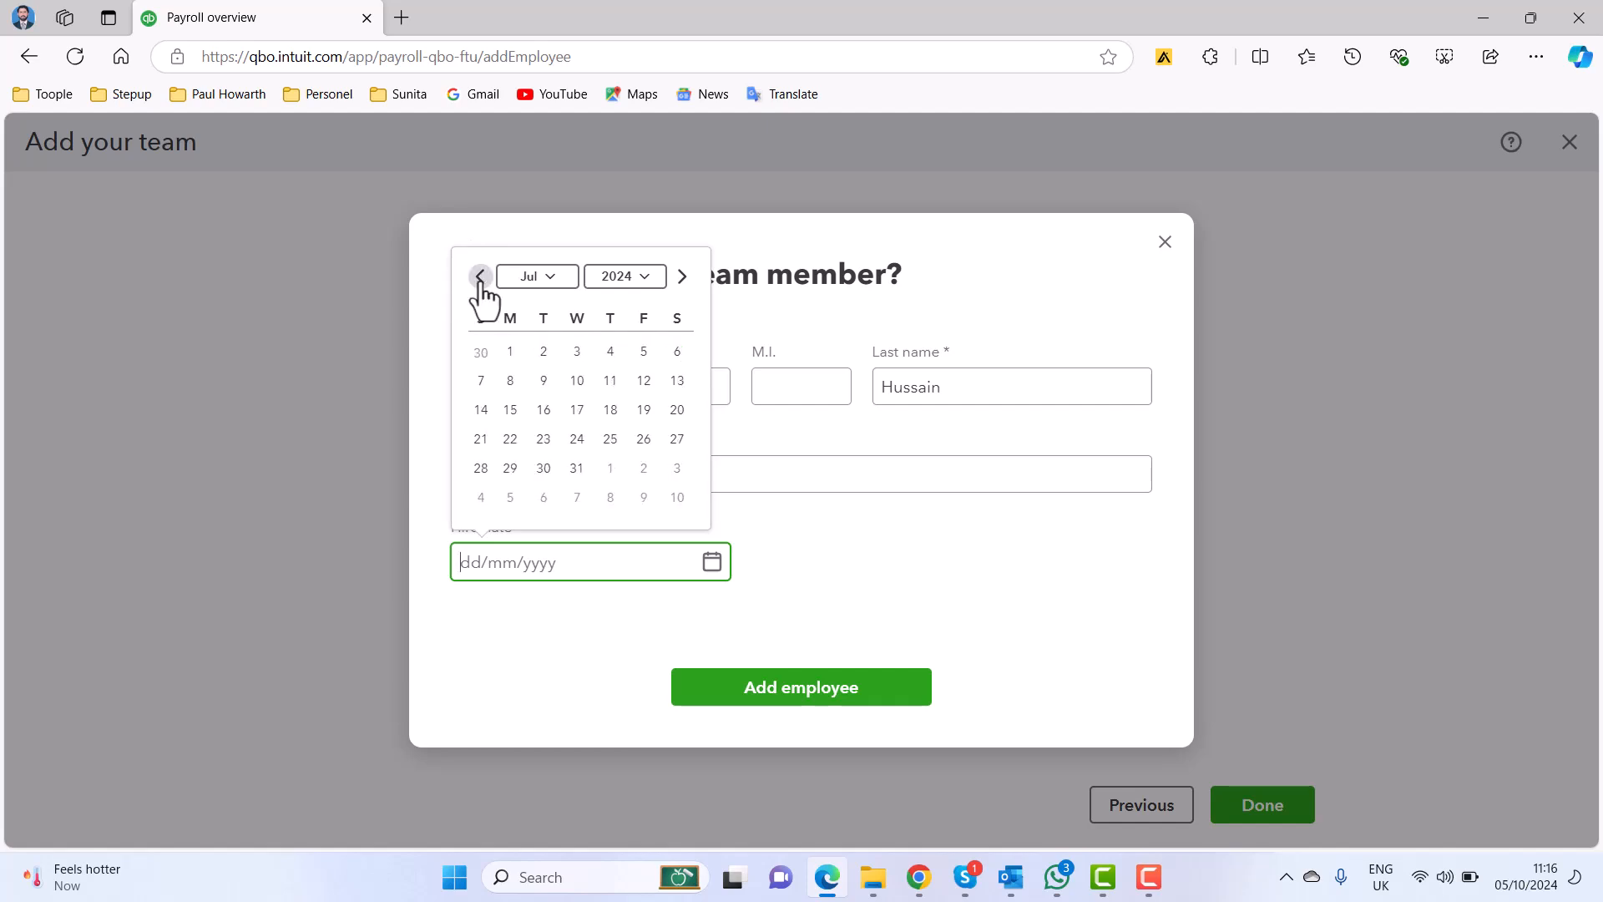
{"action": "left_click", "coordinate": [480, 277]}
{"action": "left_click", "coordinate": [480, 277]}
{"action": "left_click", "coordinate": [480, 277]}
{"action": "left_click", "coordinate": [480, 277]}
{"action": "left_click", "coordinate": [480, 277]}
{"action": "left_click", "coordinate": [480, 277]}
{"action": "left_click", "coordinate": [511, 354]}
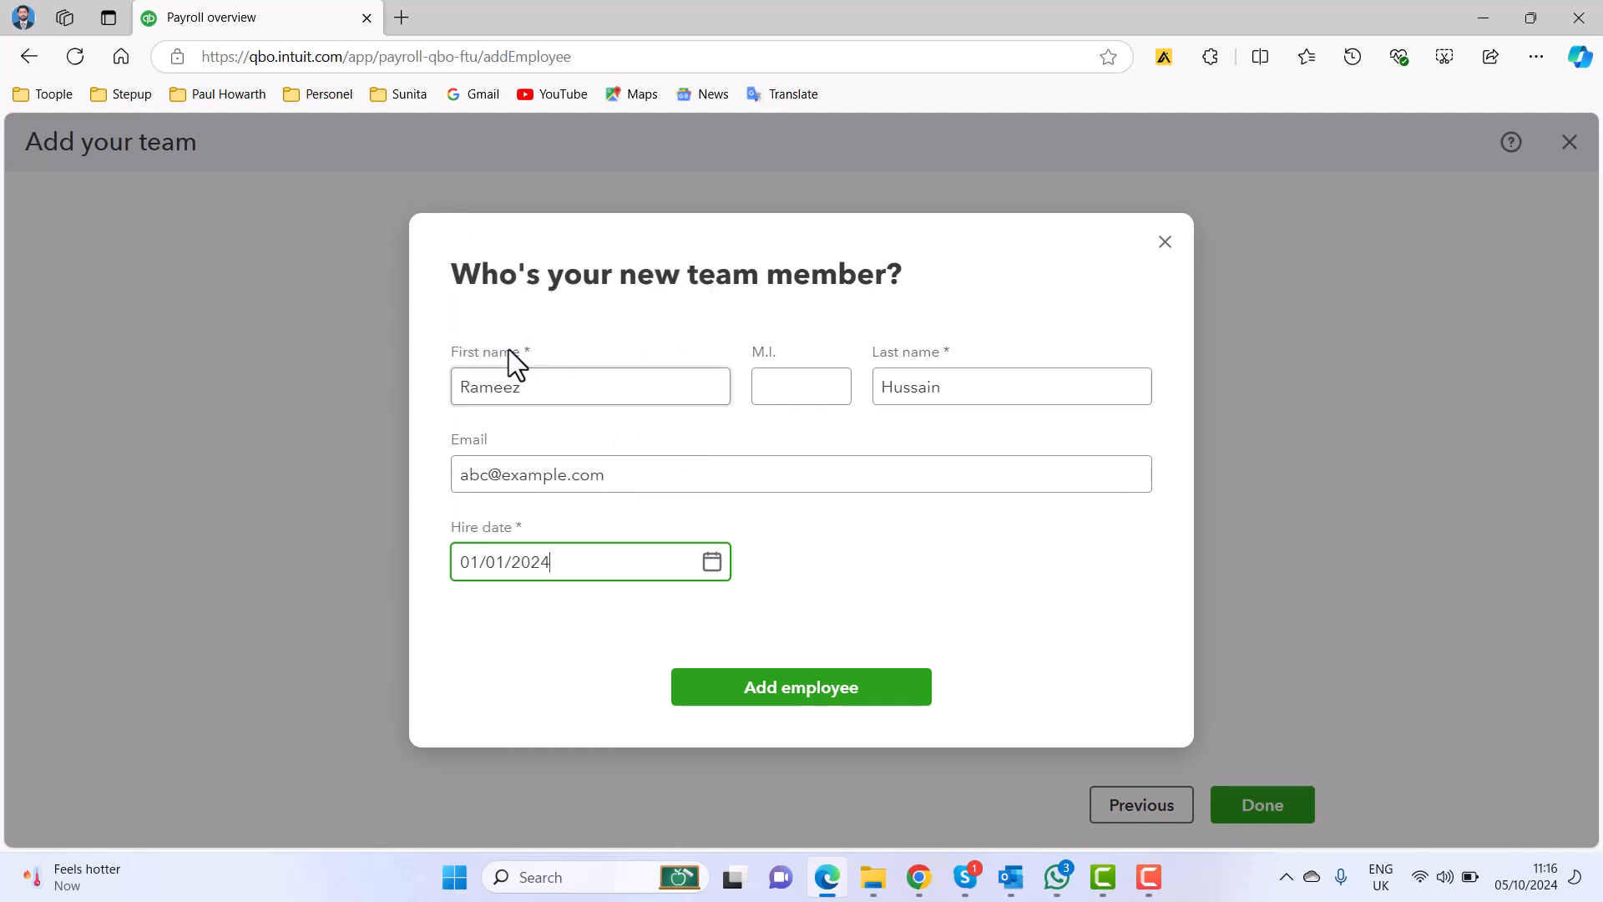
{"action": "left_click", "coordinate": [873, 693]}
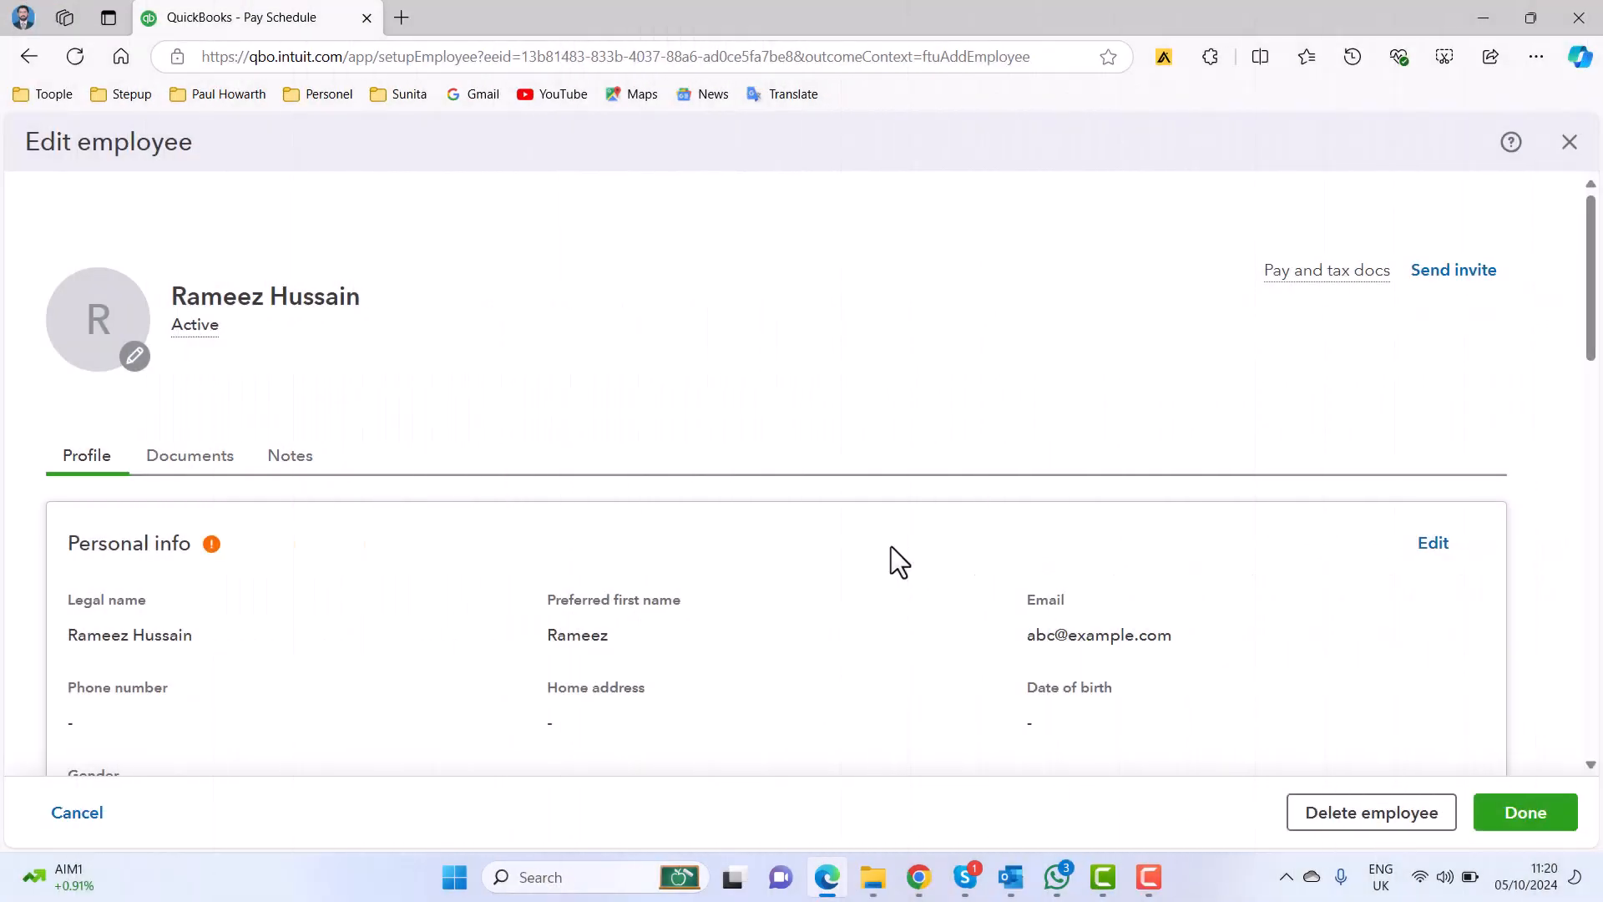
Complete the employee's personal info with title Mr, phone numbers, home address, date of birth and gender Male, and save it.
{"action": "scroll", "coordinate": [808, 361], "scroll_direction": "down", "scroll_amount": 1}
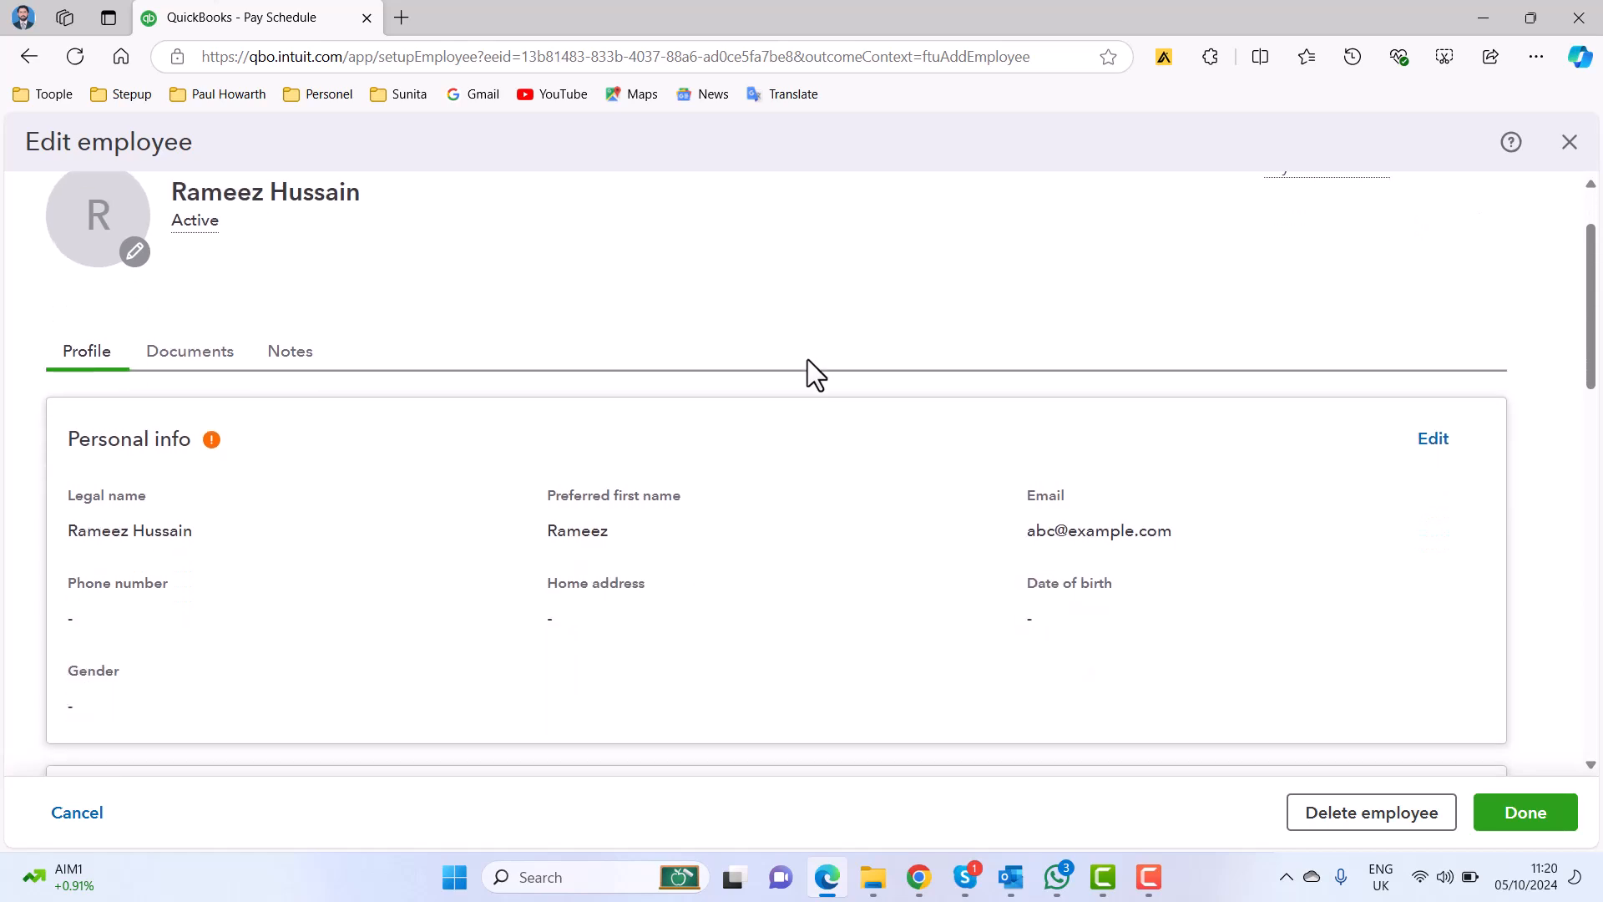
{"action": "scroll", "coordinate": [814, 365], "scroll_direction": "down", "scroll_amount": 1}
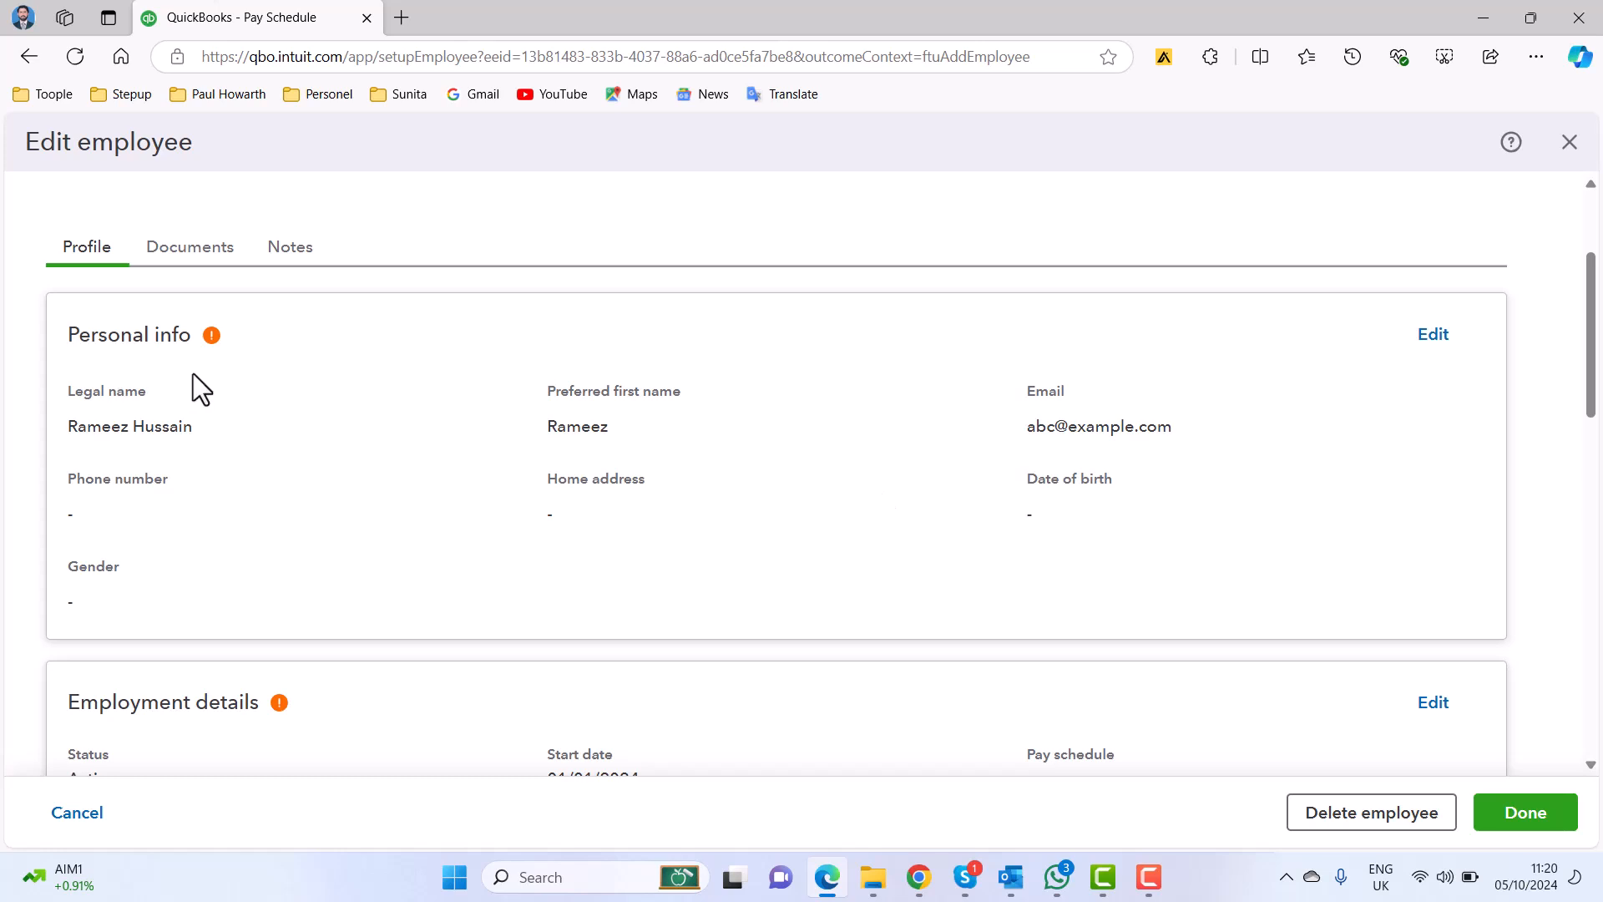
{"action": "mouse_move", "coordinate": [239, 343]}
{"action": "left_click", "coordinate": [1427, 340]}
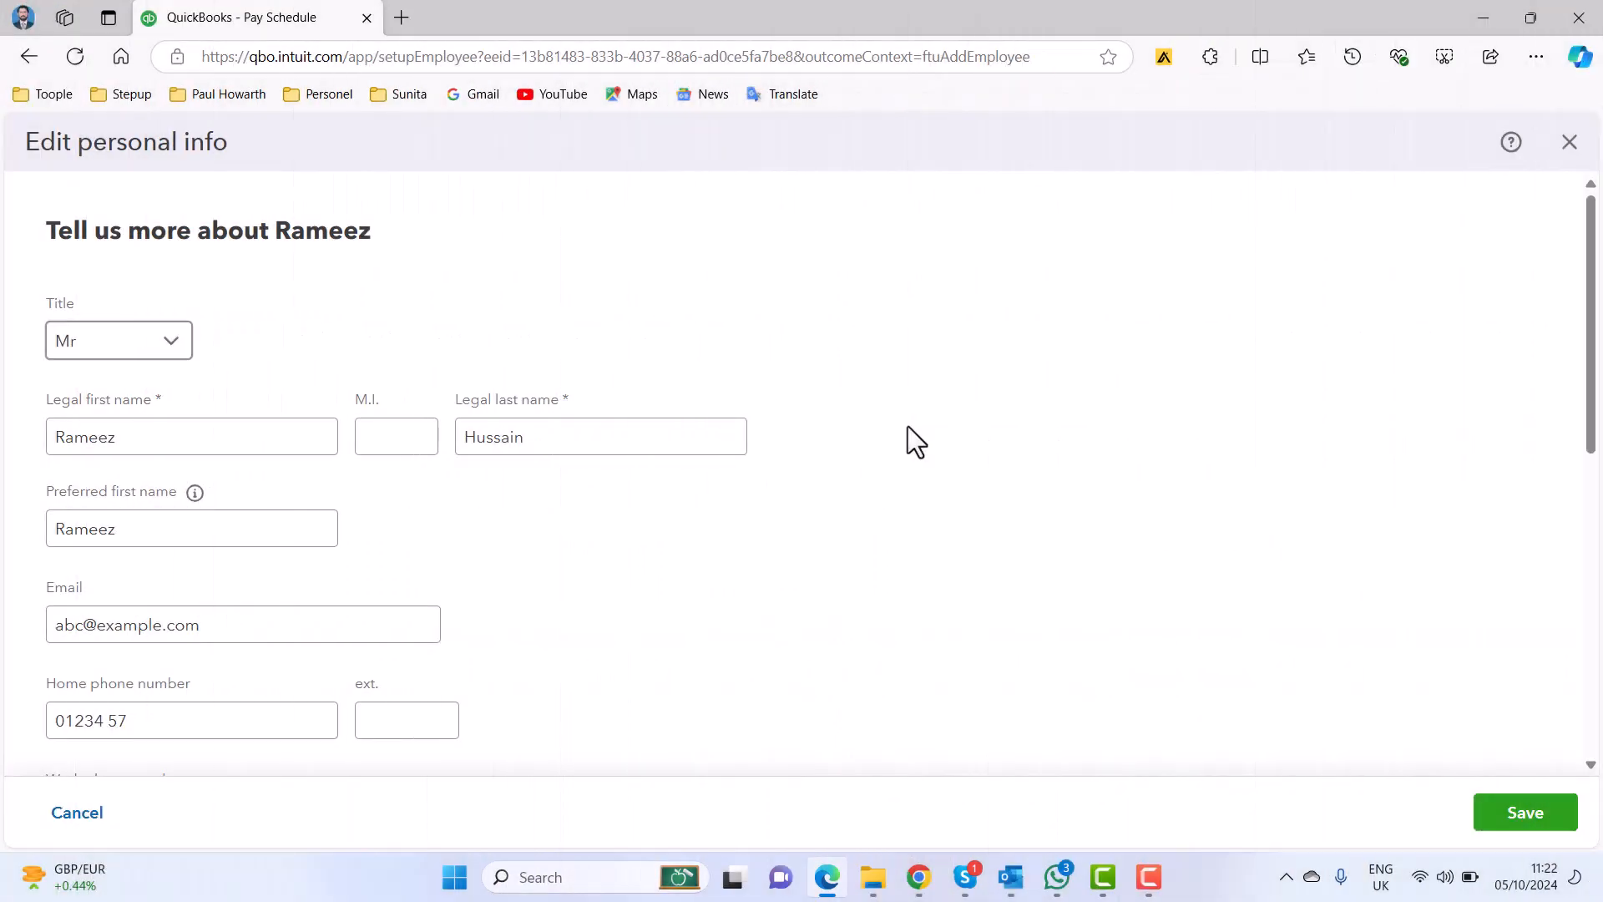
{"action": "scroll", "coordinate": [790, 397], "scroll_direction": "down", "scroll_amount": 4}
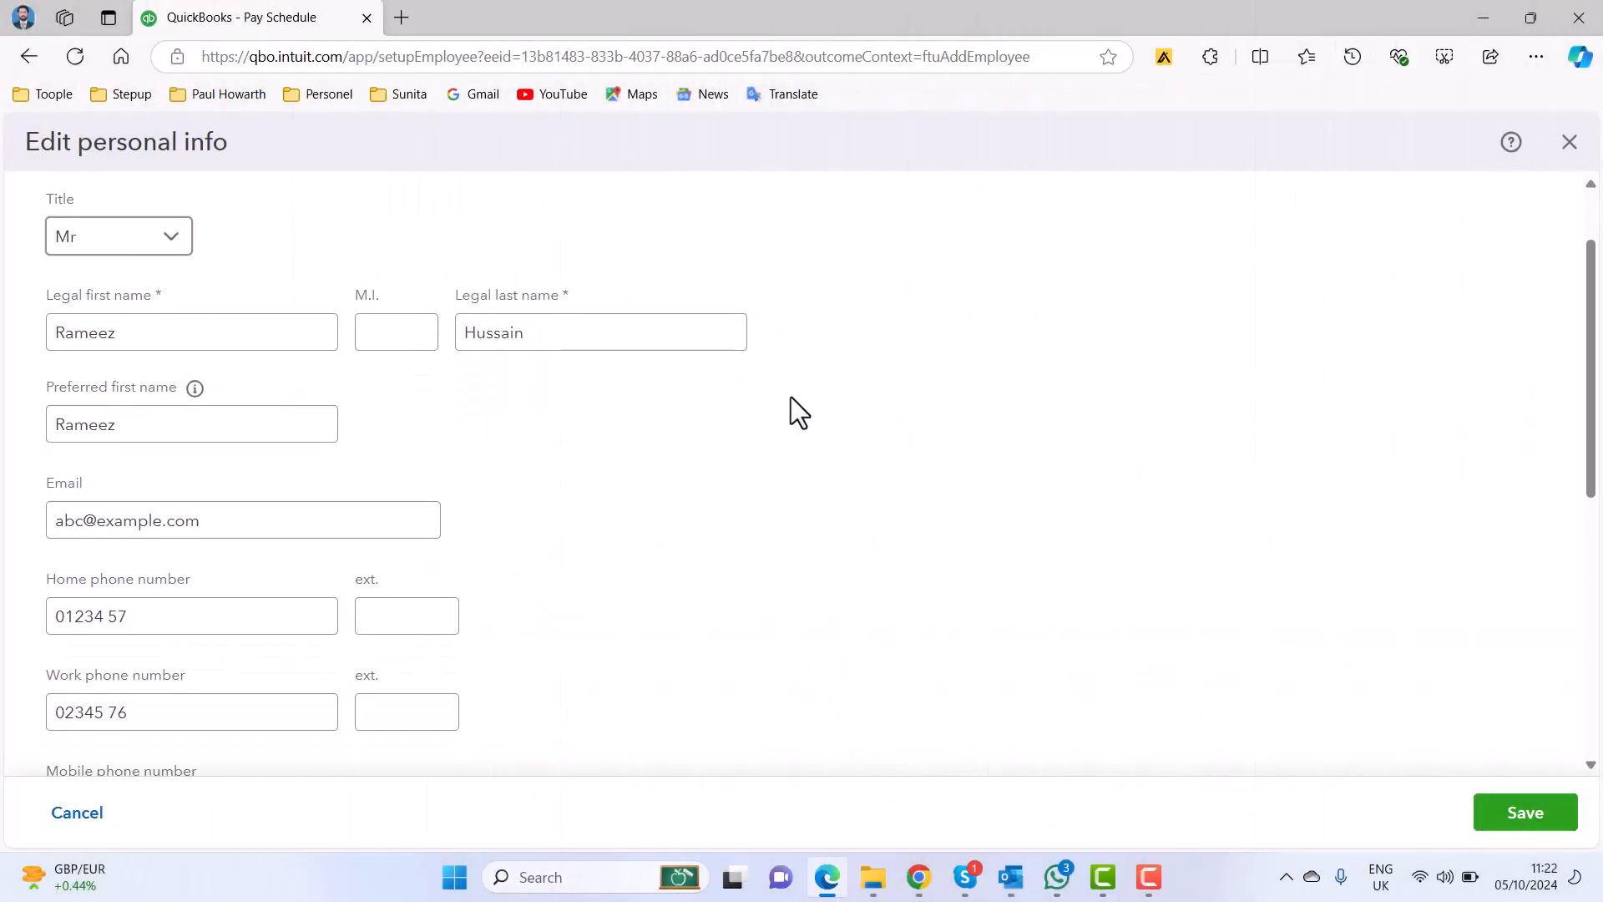
{"action": "scroll", "coordinate": [790, 397], "scroll_direction": "down", "scroll_amount": 4}
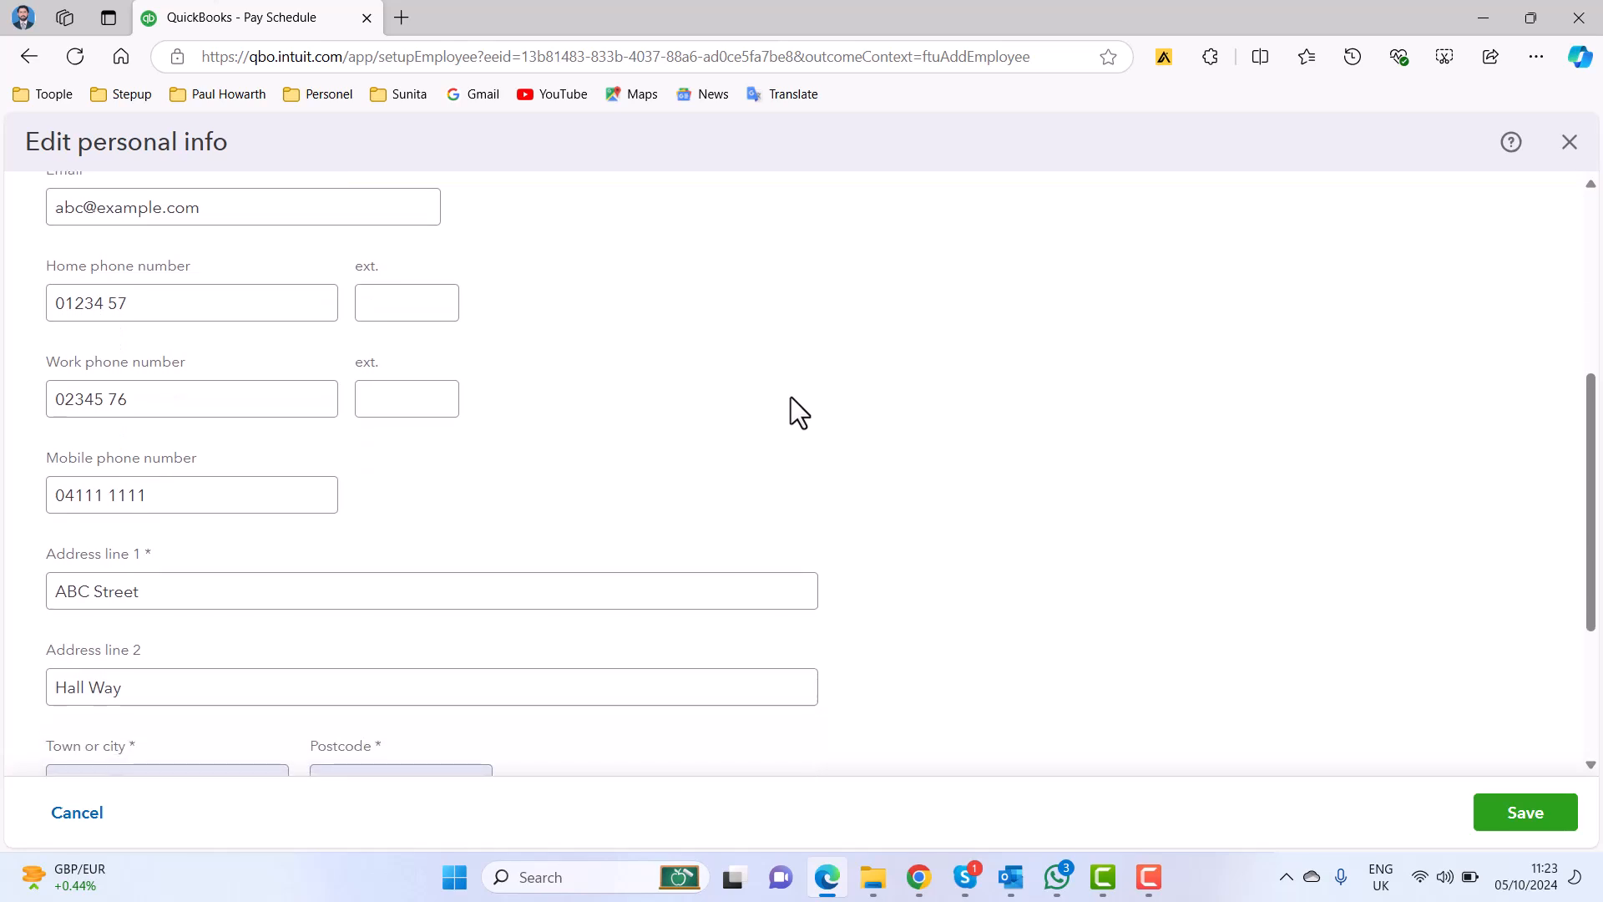
{"action": "scroll", "coordinate": [790, 397], "scroll_direction": "down", "scroll_amount": 1}
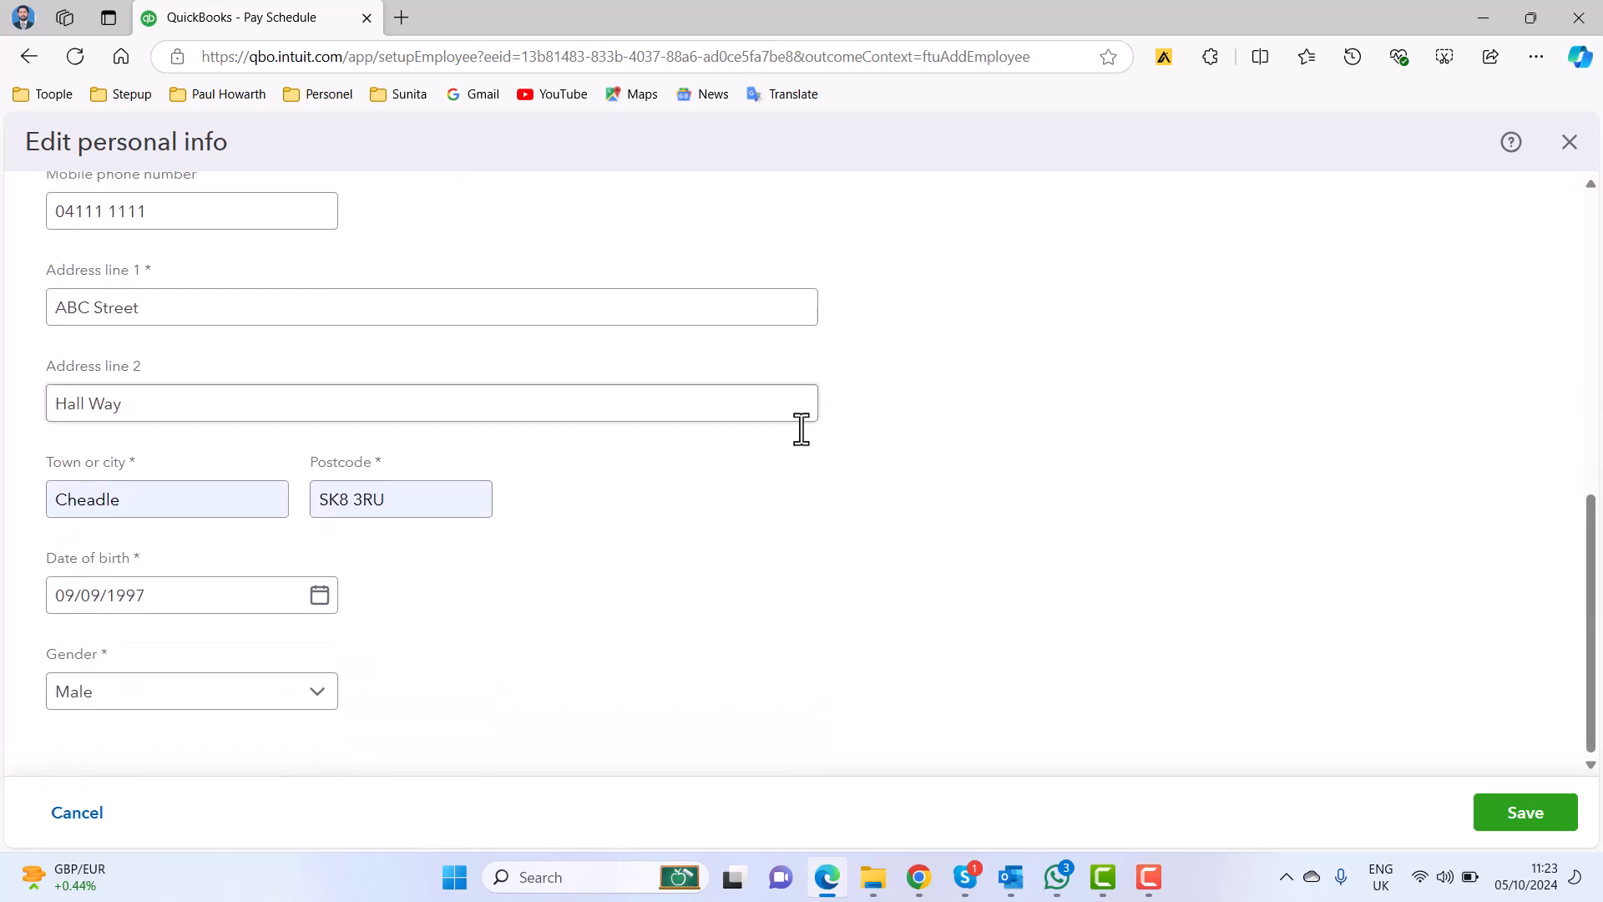
{"action": "left_click", "coordinate": [1520, 818]}
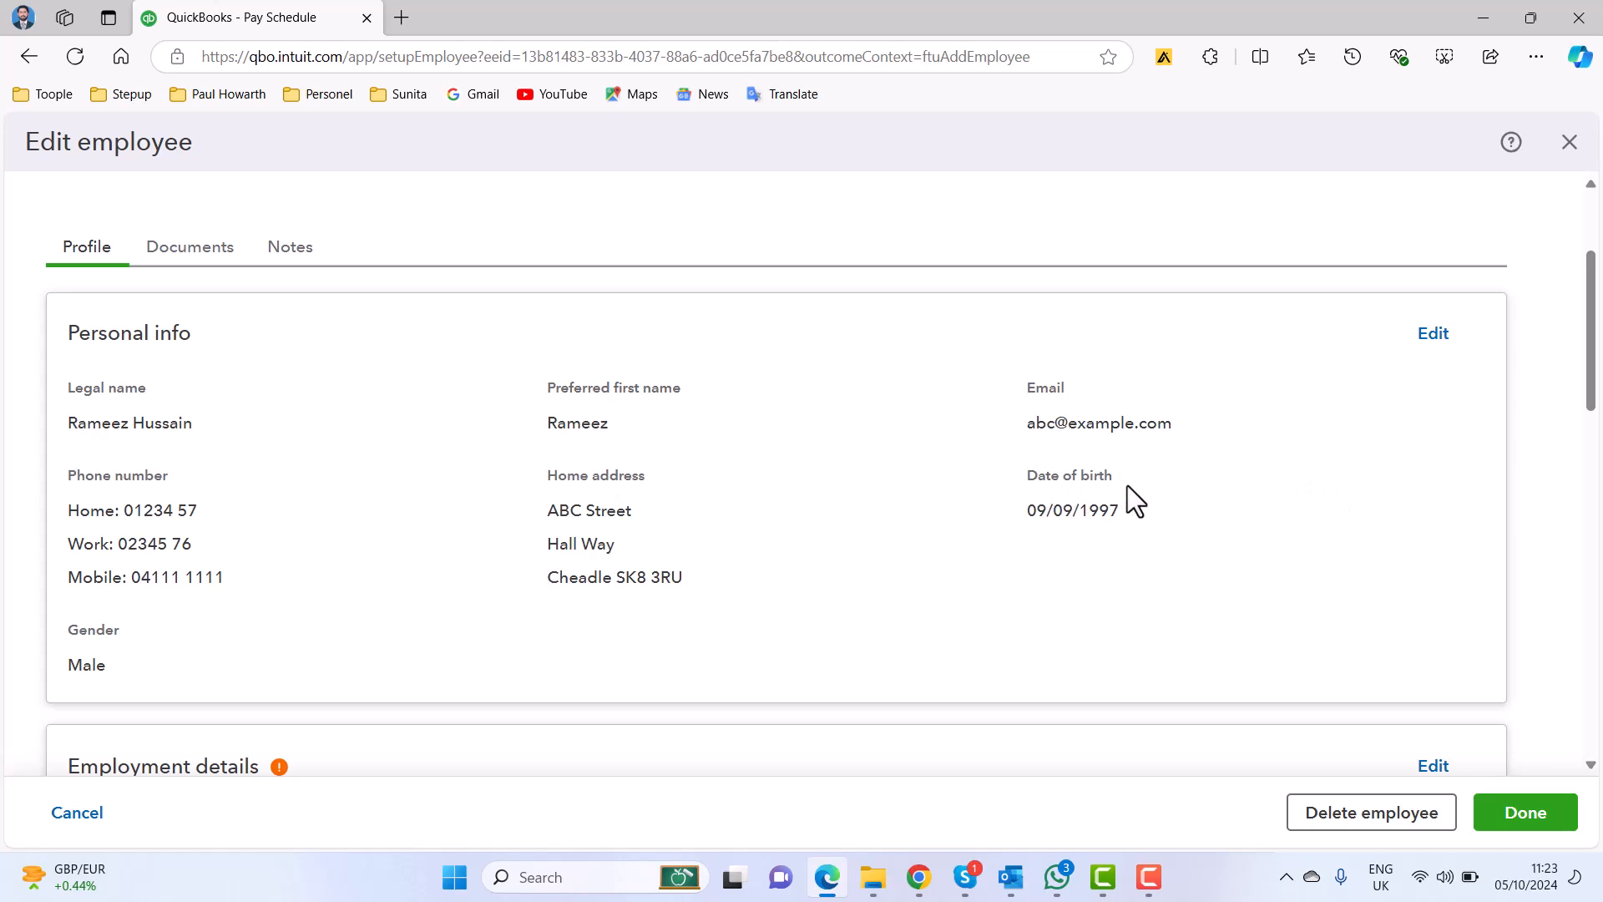
Open the employee's employment details for editing, check the available managers, and assign a new department named Finance.
{"action": "scroll", "coordinate": [1148, 478], "scroll_direction": "down", "scroll_amount": 3}
{"action": "scroll", "coordinate": [1149, 478], "scroll_direction": "down", "scroll_amount": 3}
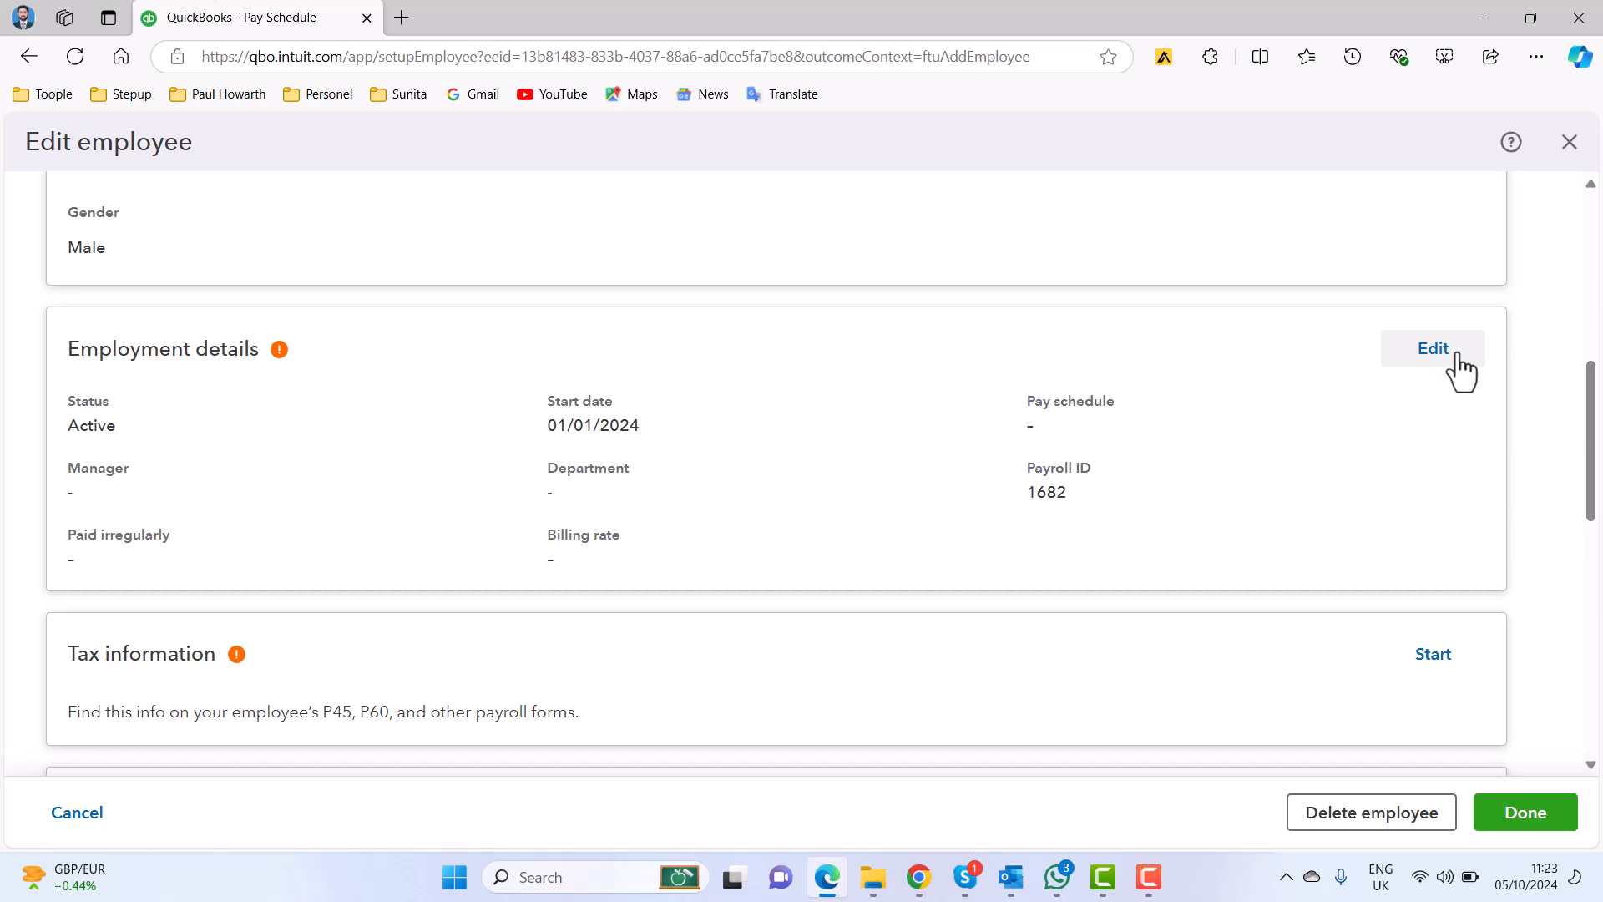
{"action": "left_click", "coordinate": [1433, 349]}
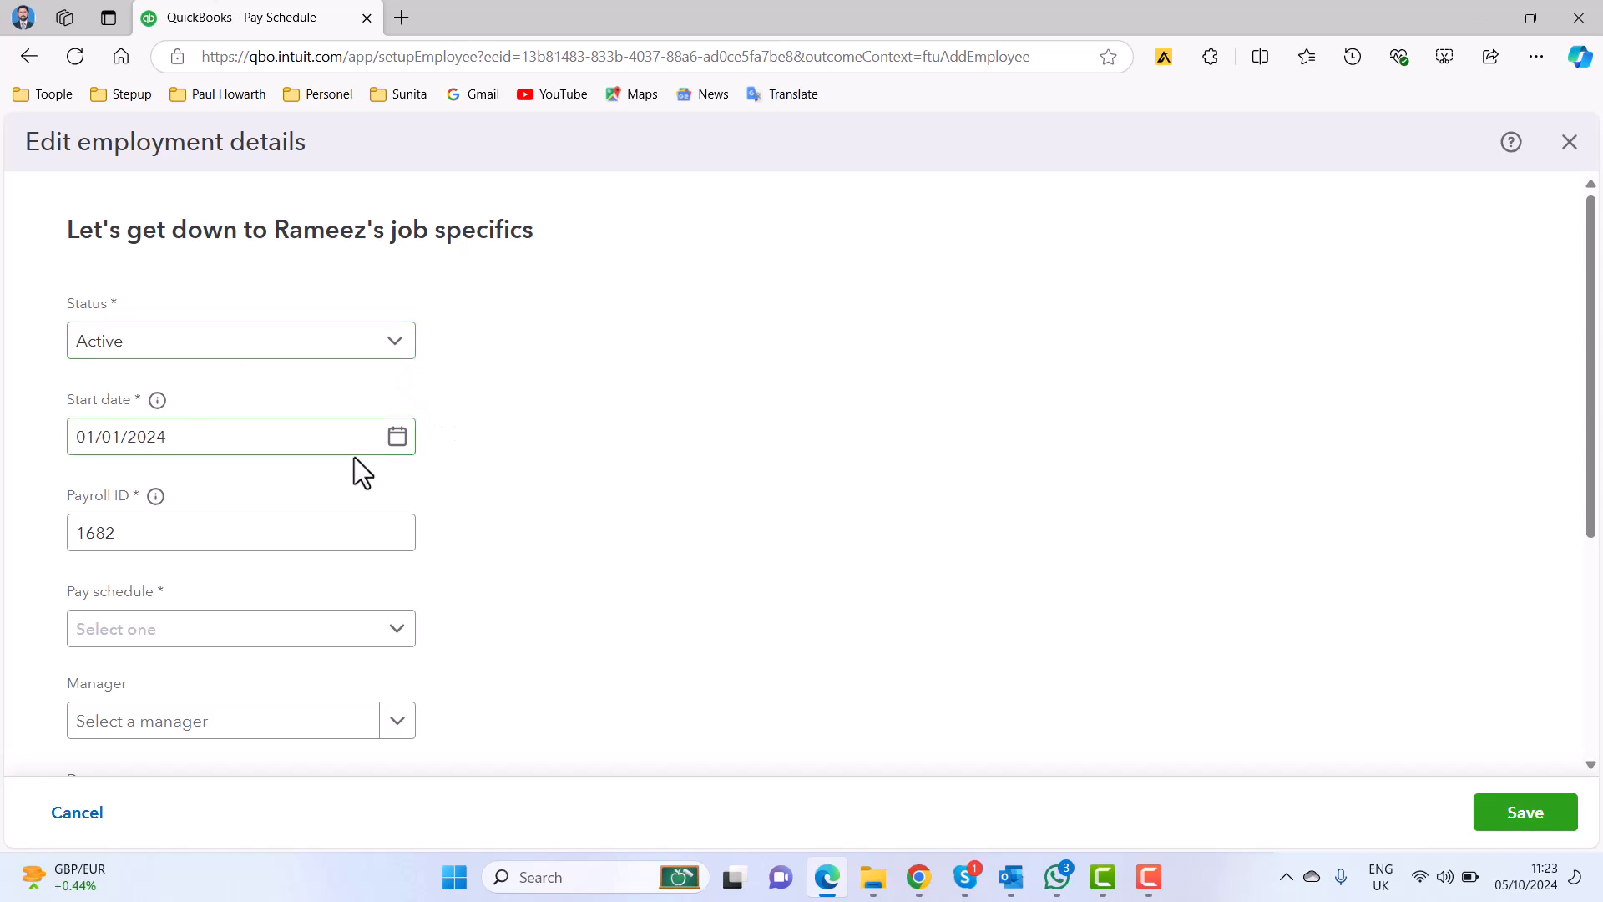
{"action": "scroll", "coordinate": [548, 475], "scroll_direction": "down", "scroll_amount": 3}
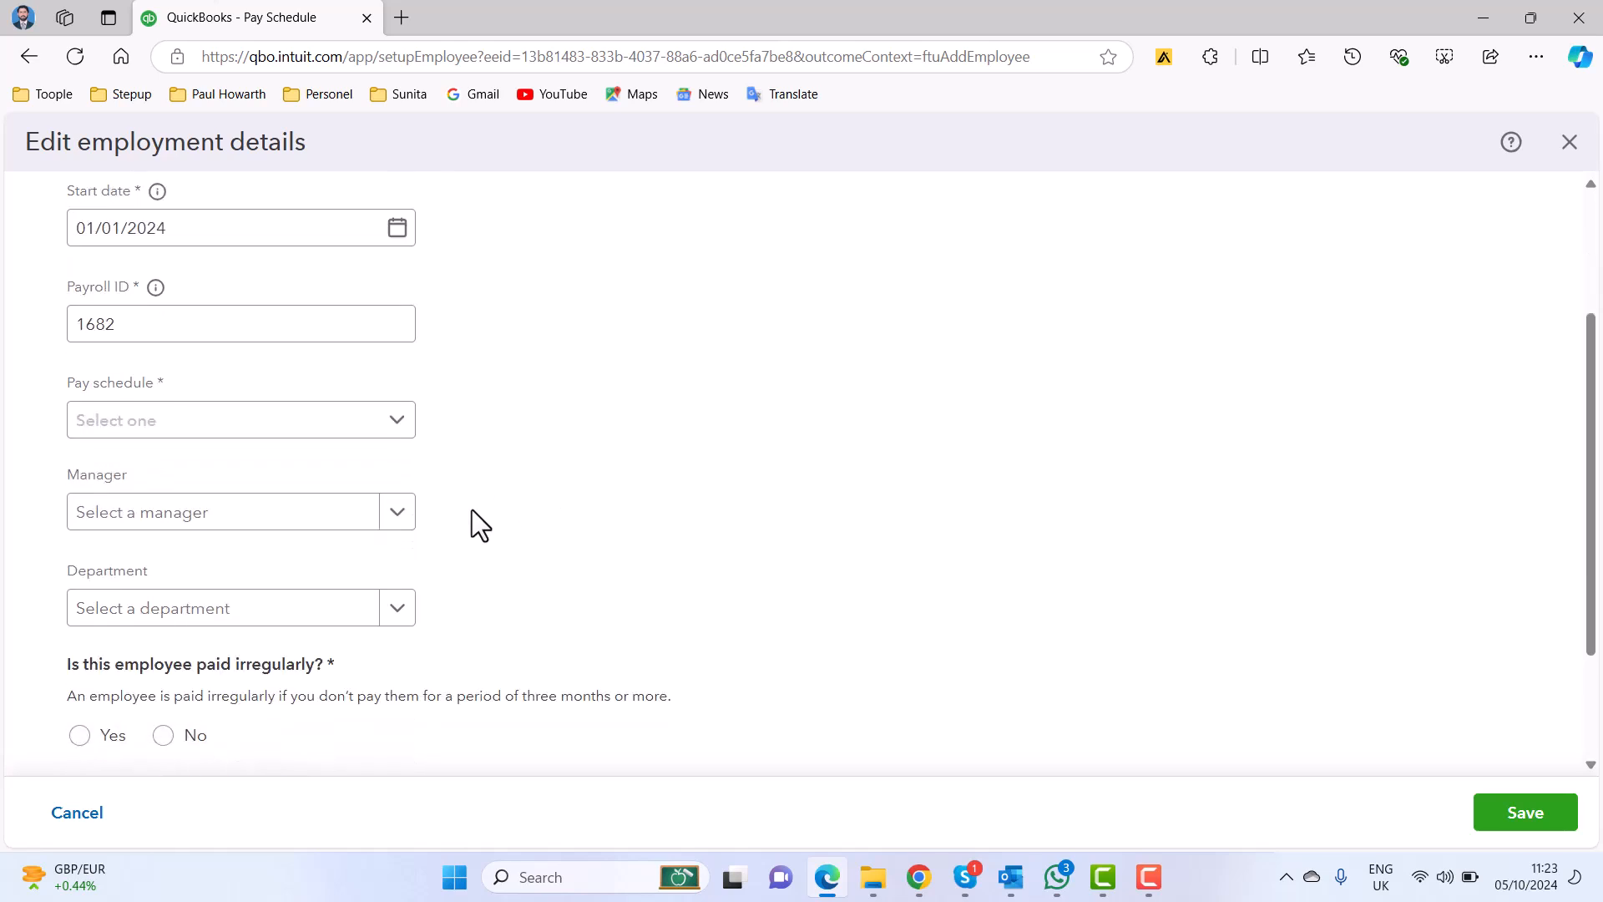
{"action": "left_click", "coordinate": [399, 519]}
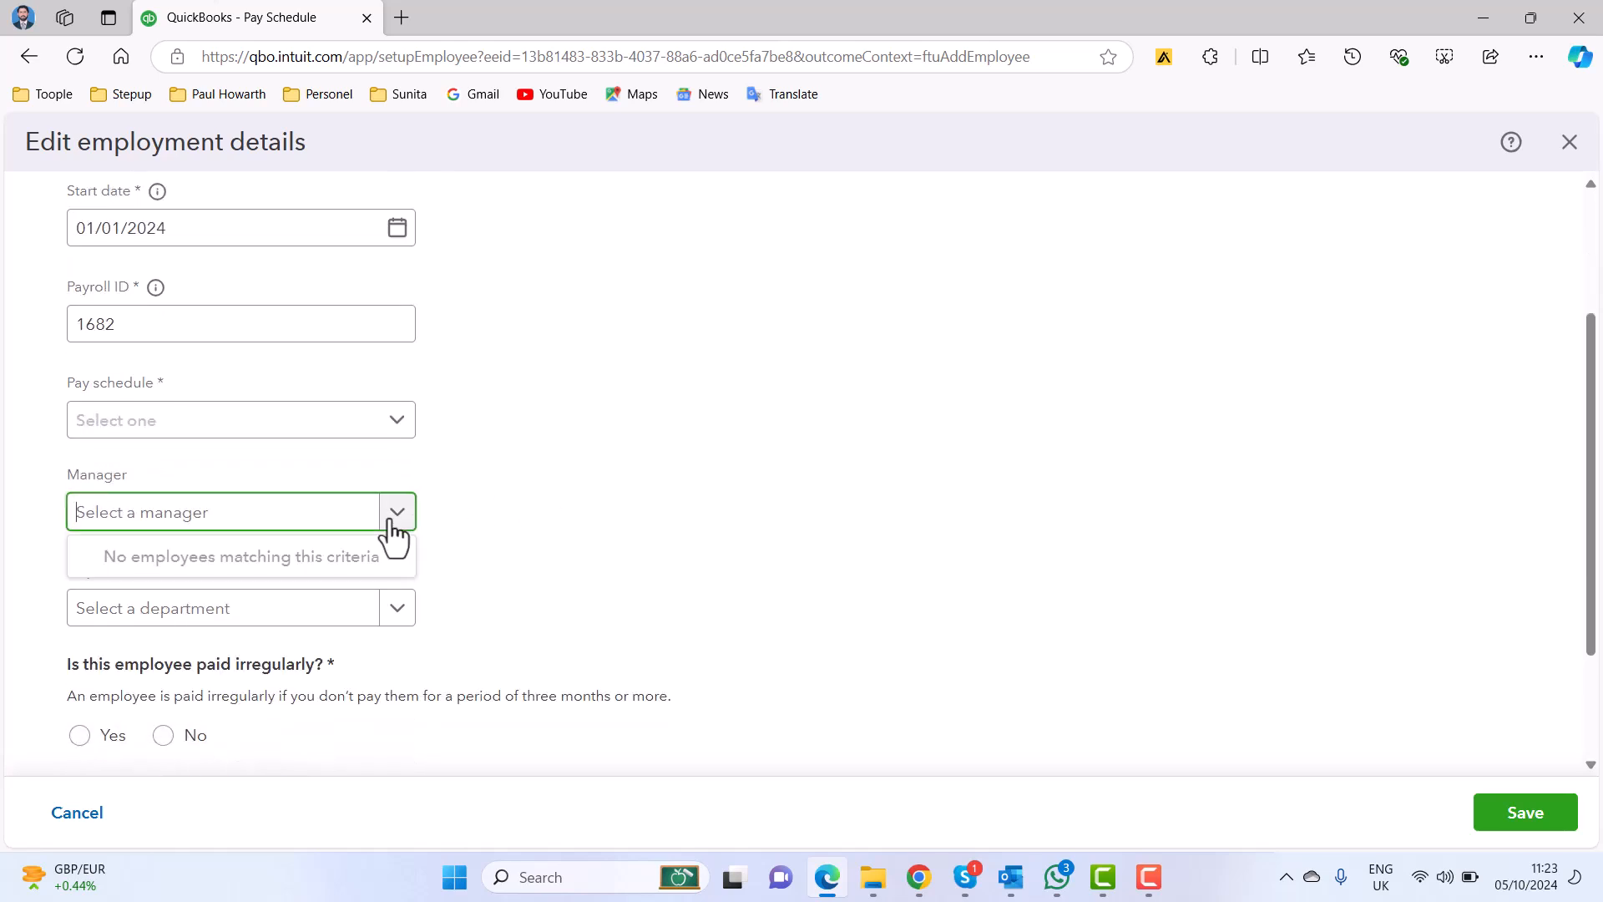
{"action": "left_click", "coordinate": [517, 497]}
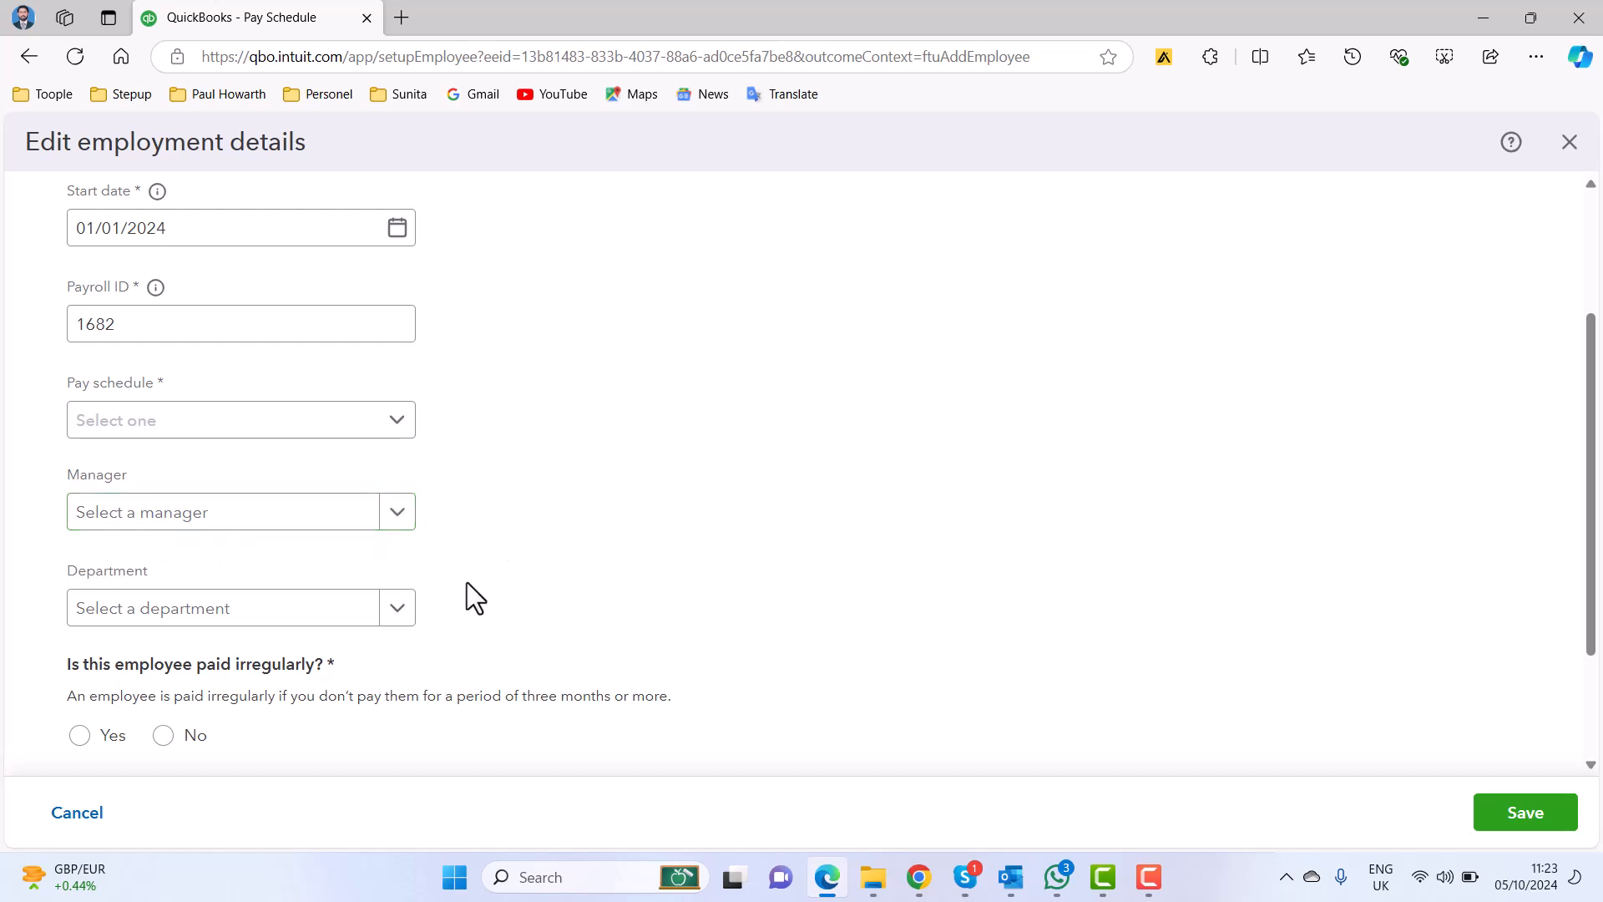
{"action": "left_click", "coordinate": [398, 616]}
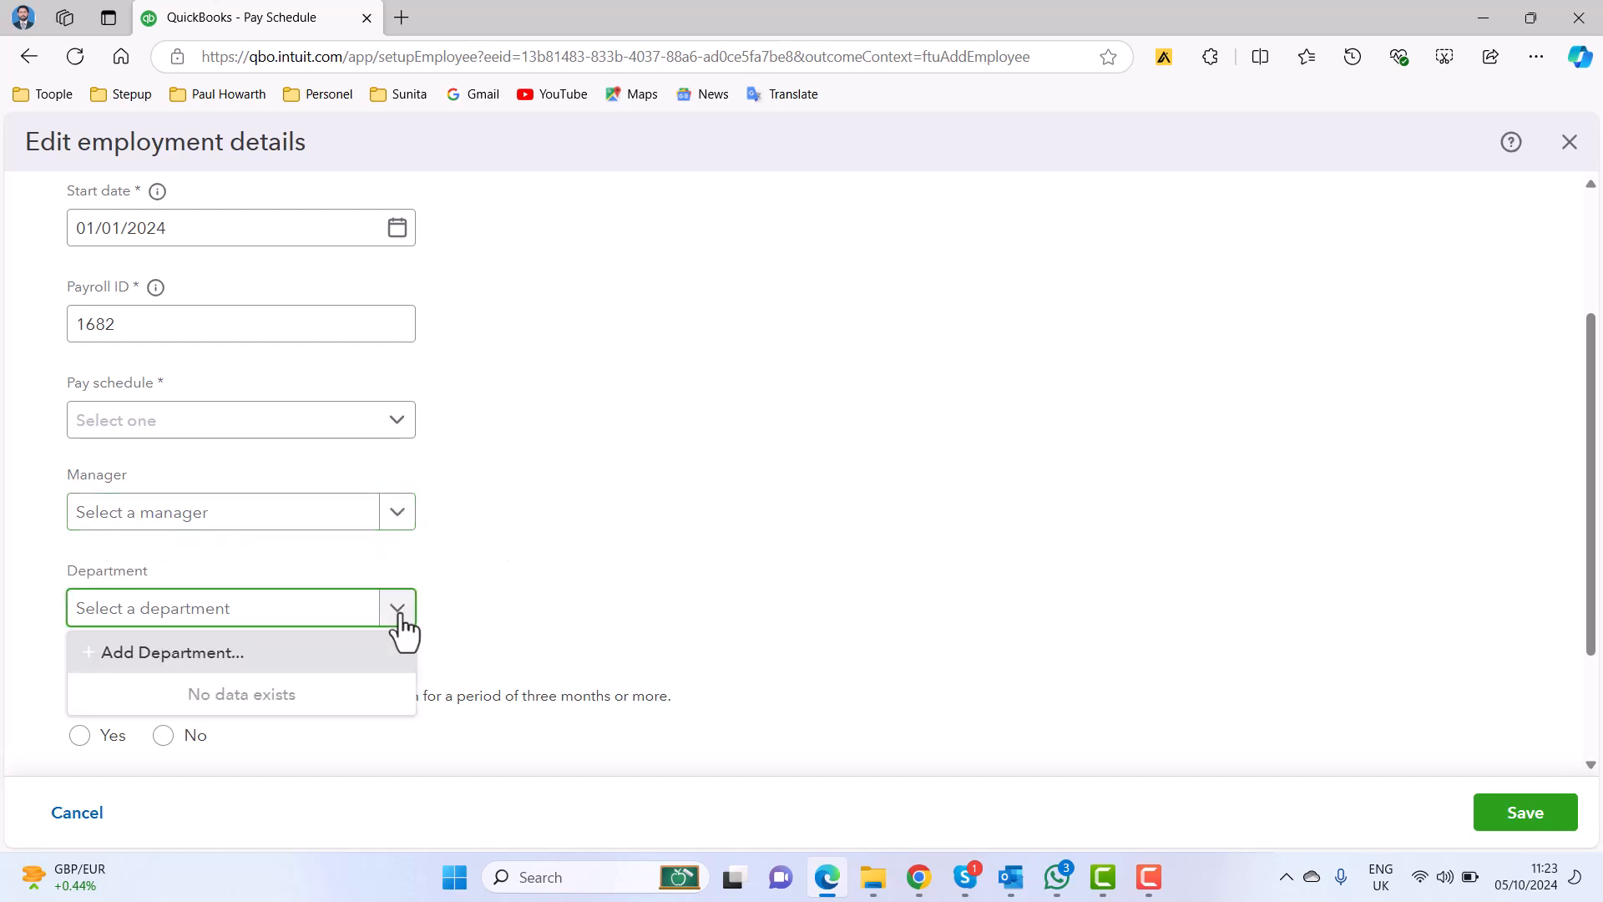
{"action": "left_click", "coordinate": [266, 660]}
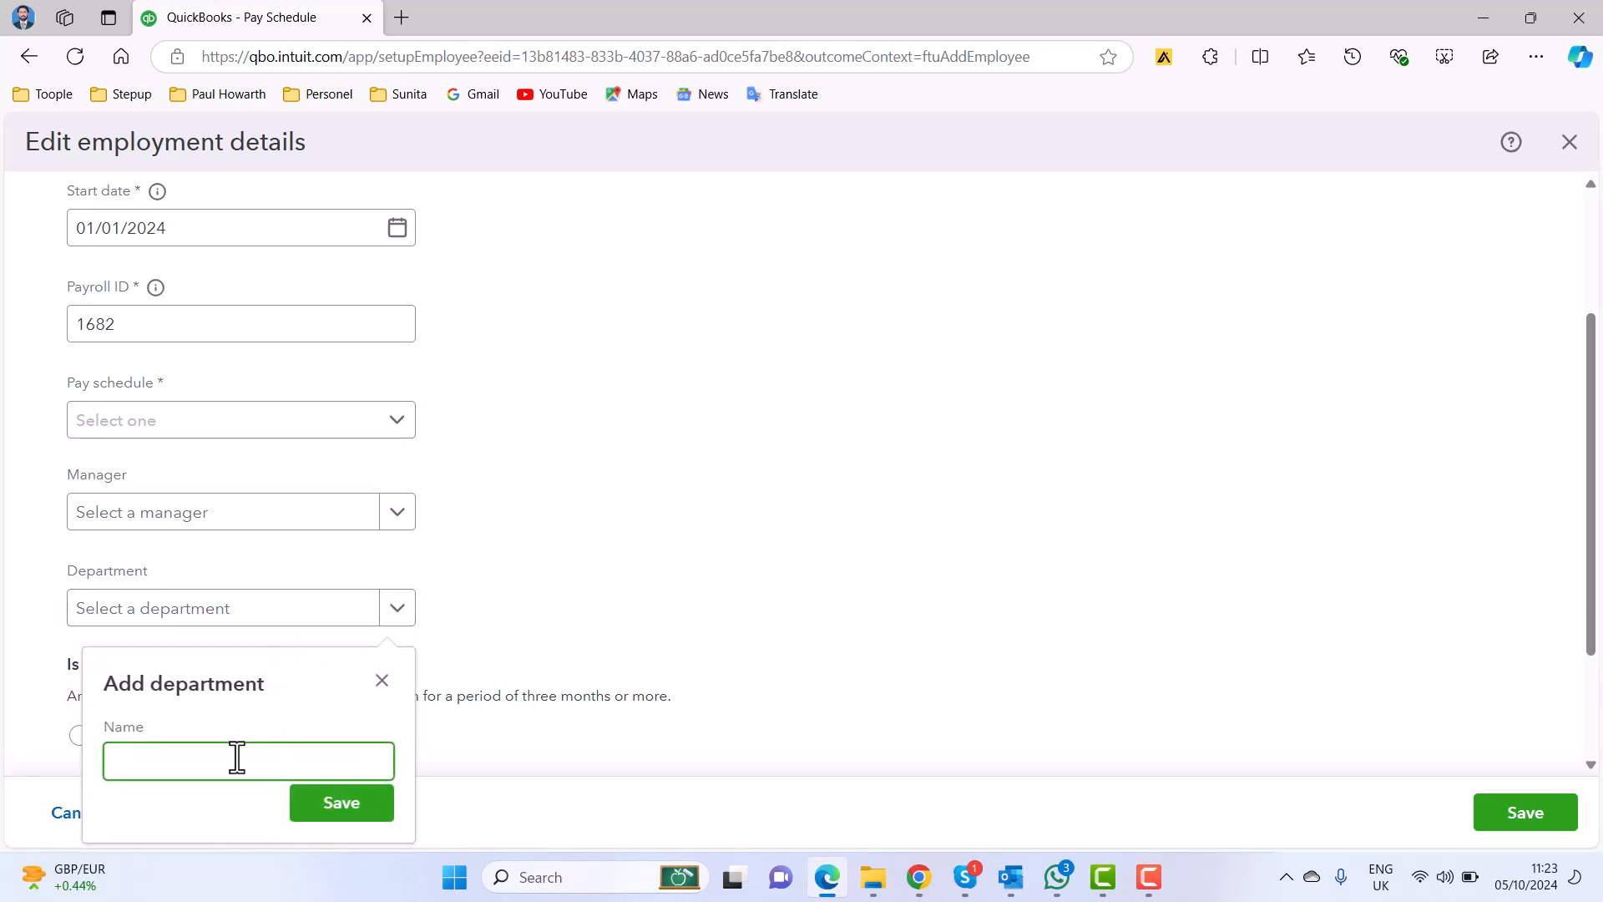
{"action": "type", "text": "Finance"}
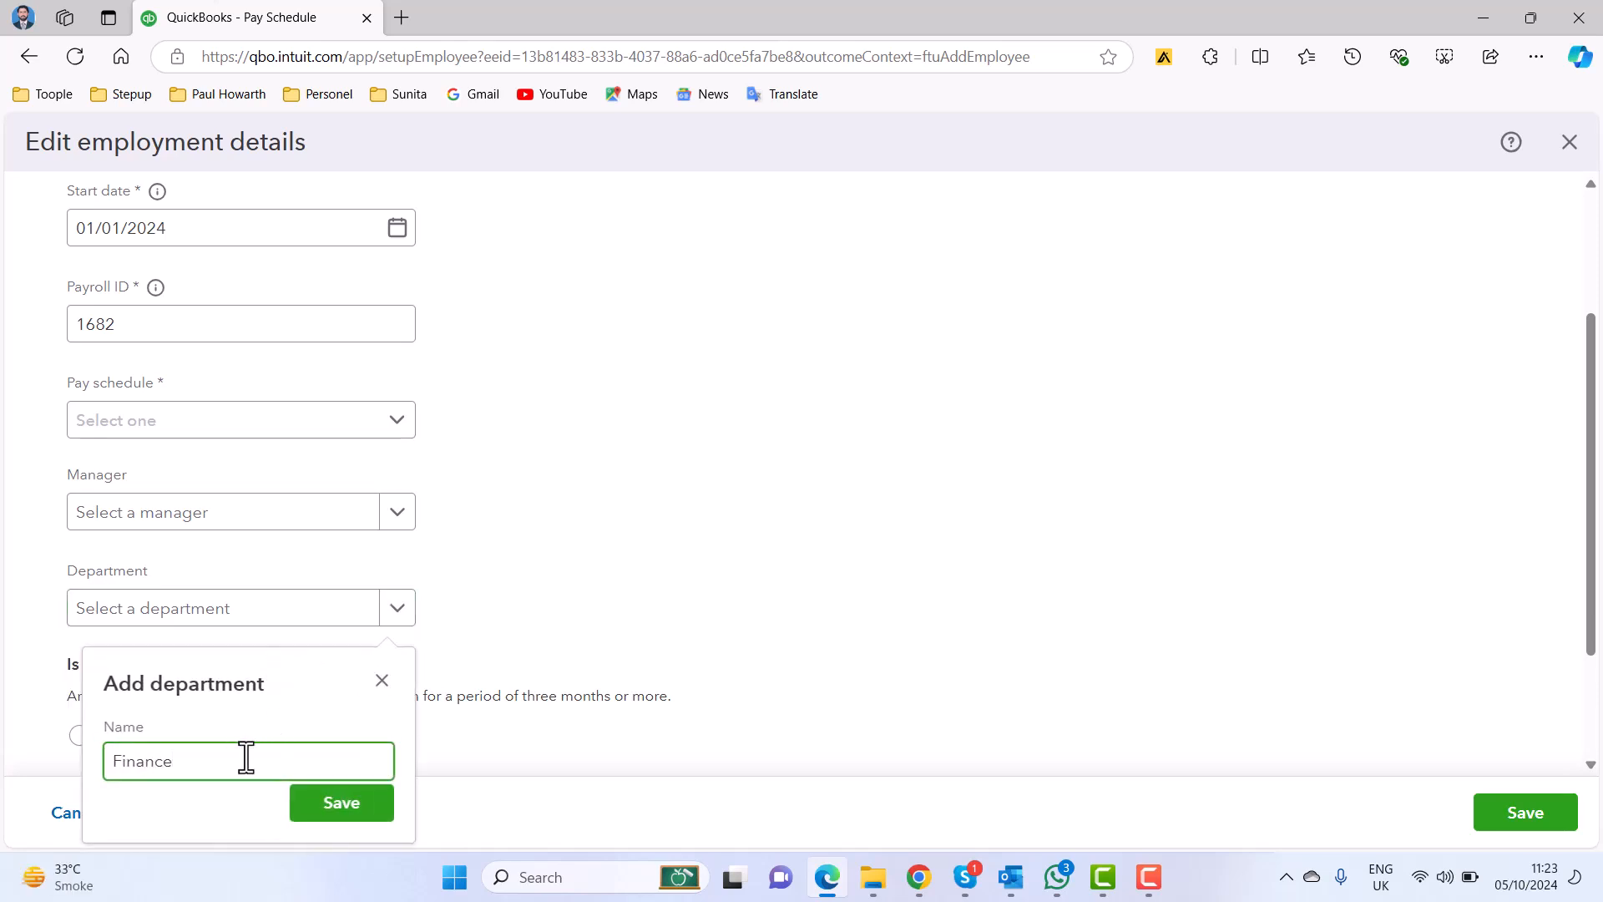
{"action": "left_click", "coordinate": [316, 806]}
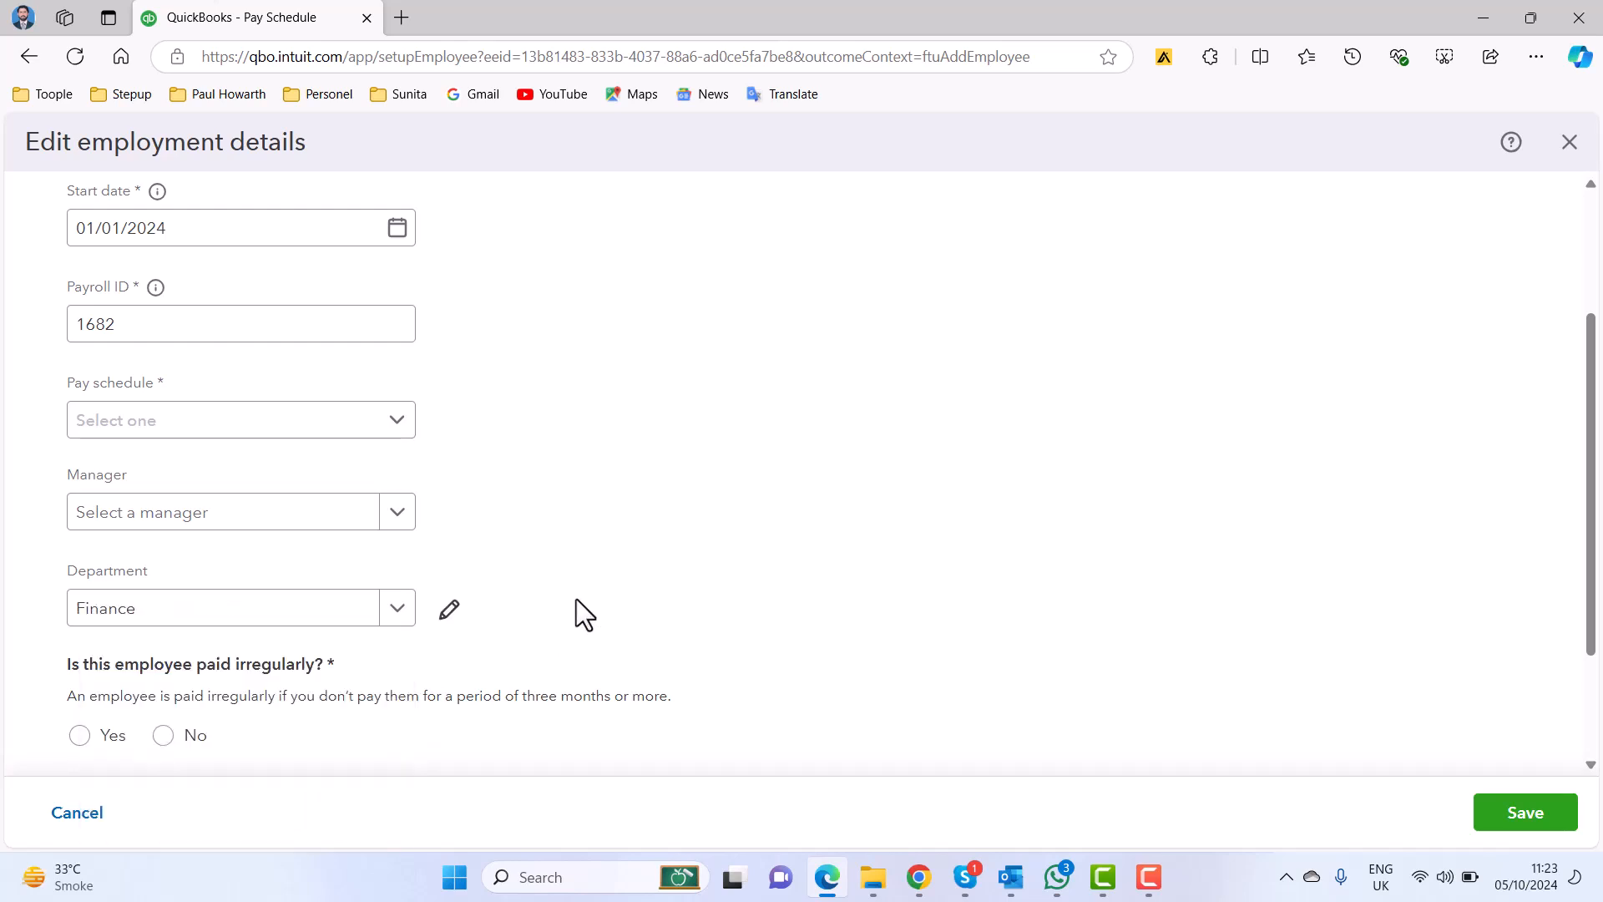
Mark the employee as paid irregularly in the employment details.
{"action": "scroll", "coordinate": [574, 587], "scroll_direction": "down", "scroll_amount": 2}
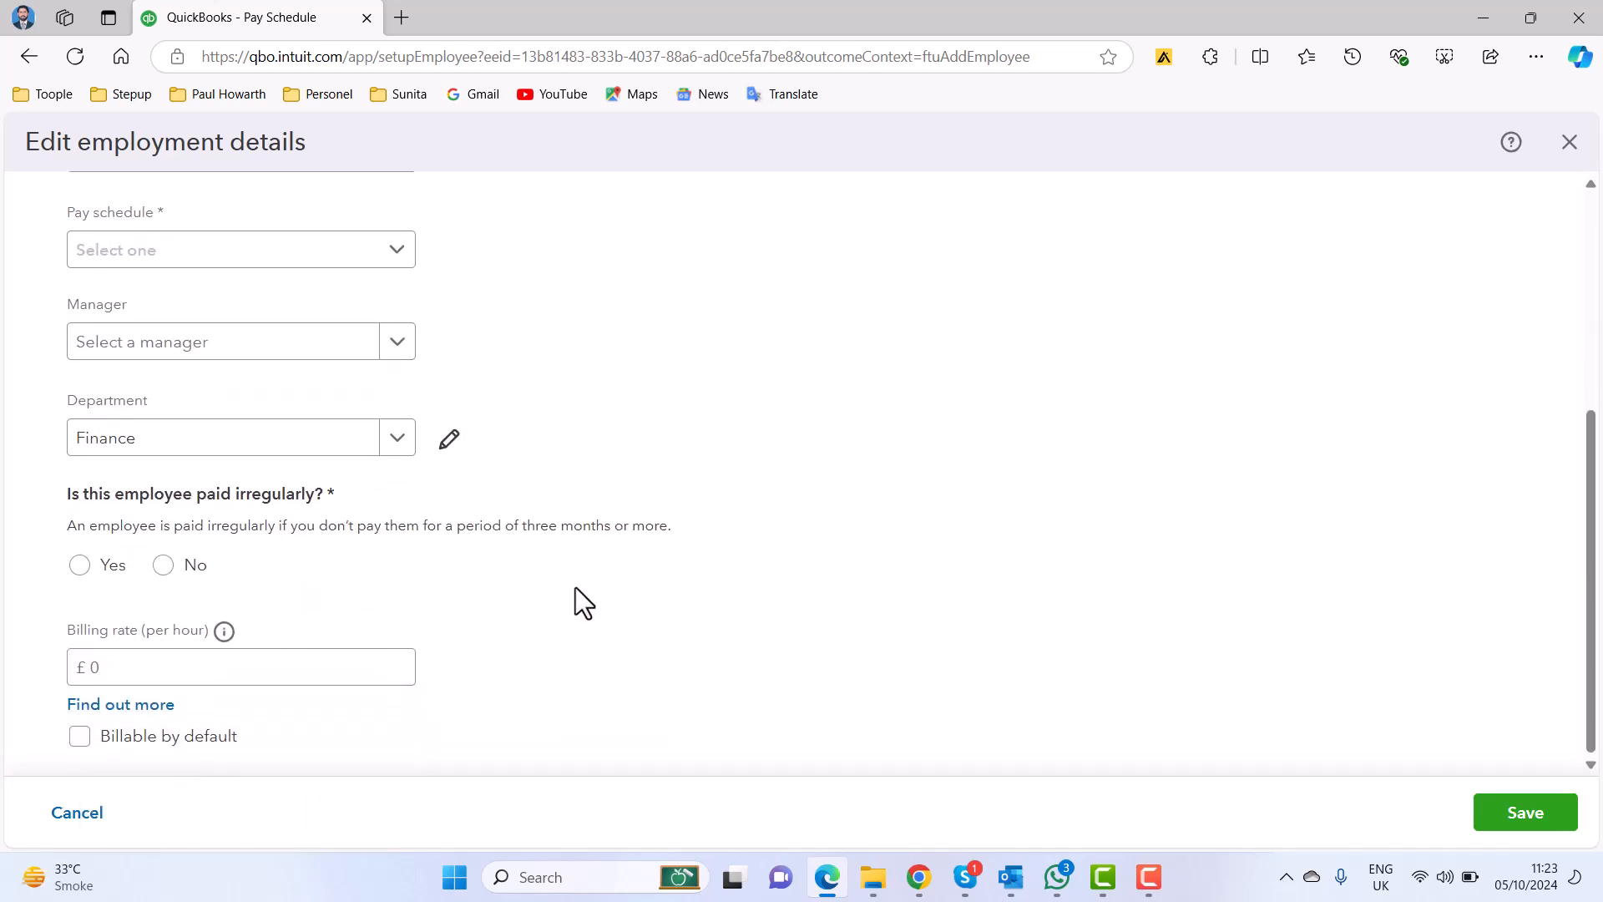
{"action": "scroll", "coordinate": [561, 455], "scroll_direction": "up", "scroll_amount": 1}
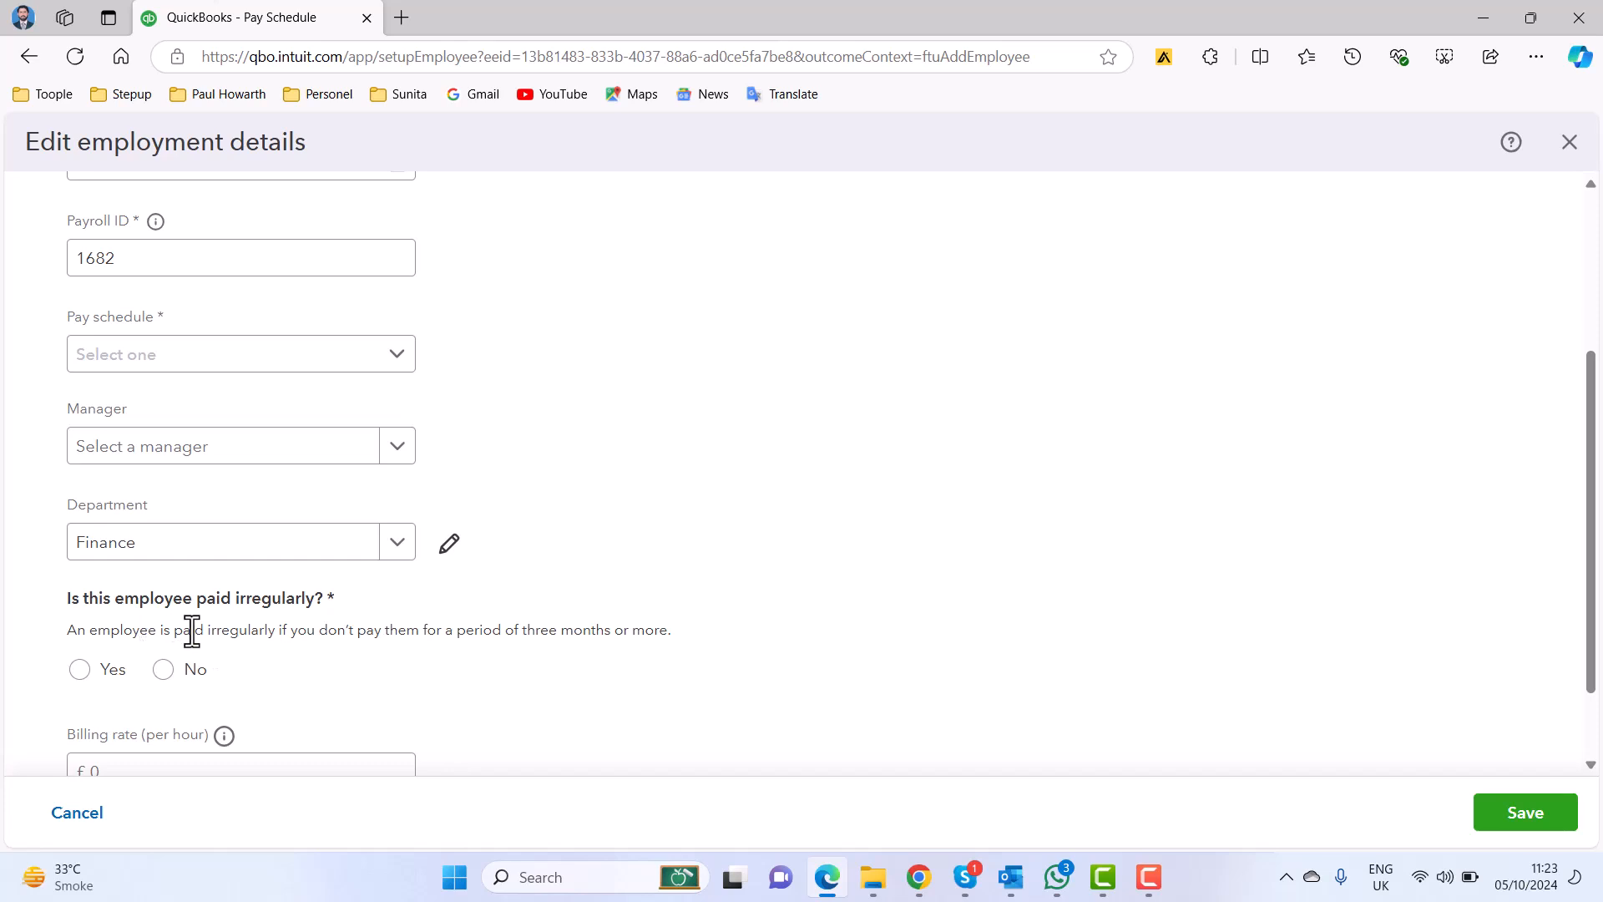
{"action": "left_click", "coordinate": [80, 670]}
{"action": "scroll", "coordinate": [597, 626], "scroll_direction": "down", "scroll_amount": 1}
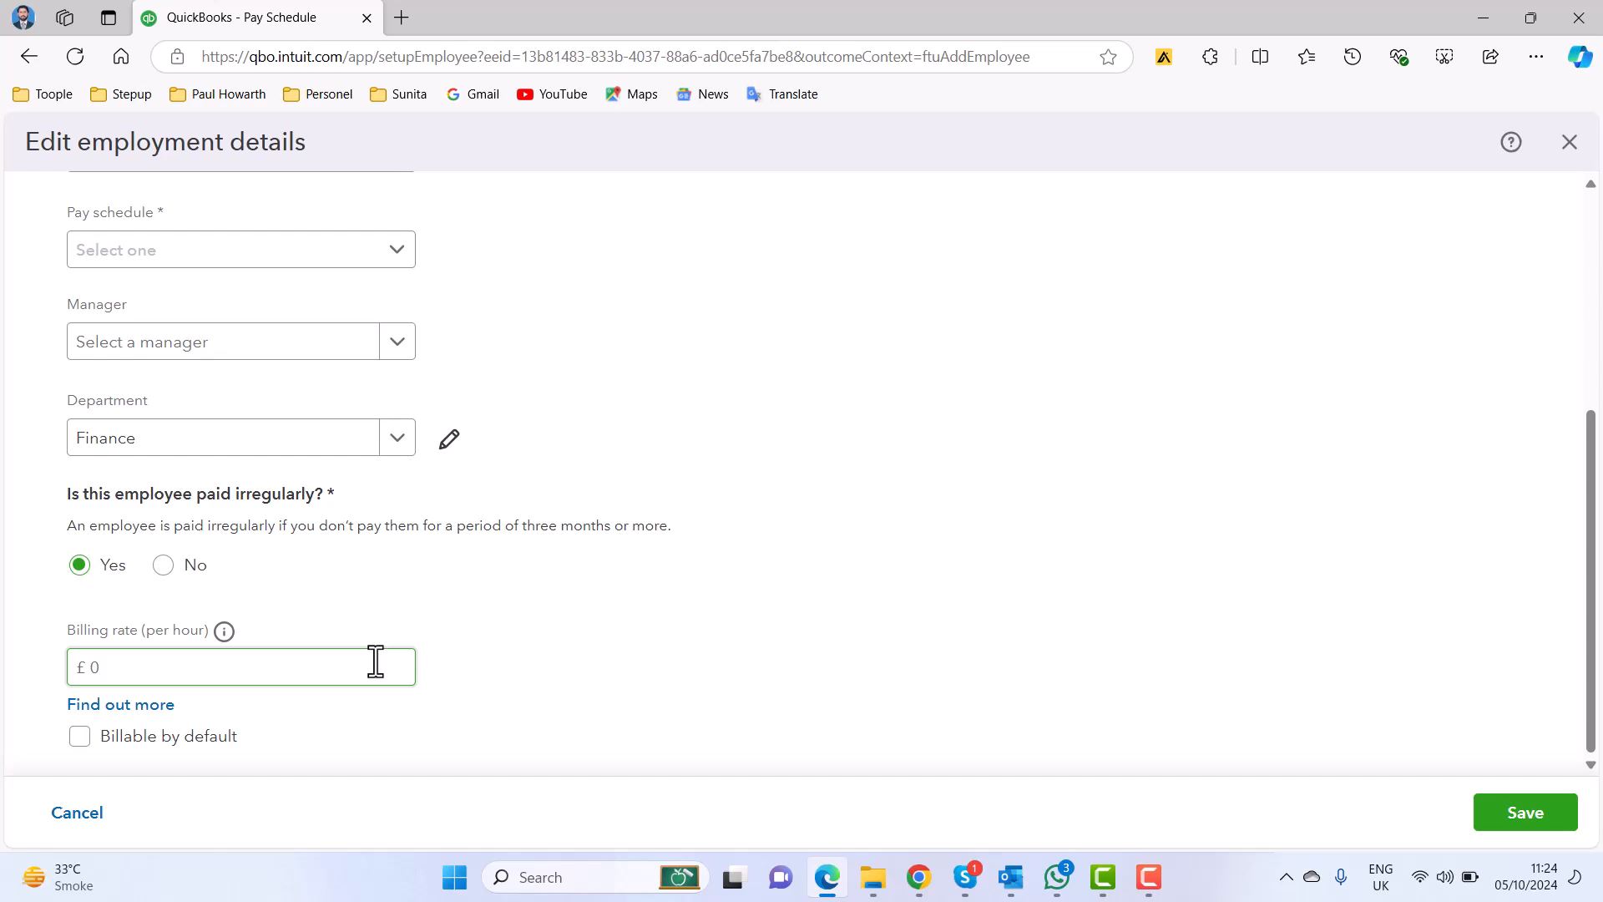
Start a new pay schedule for the employee with the pay frequency set to Every month, and review its upcoming pay periods.
{"action": "scroll", "coordinate": [376, 663], "scroll_direction": "up", "scroll_amount": 3}
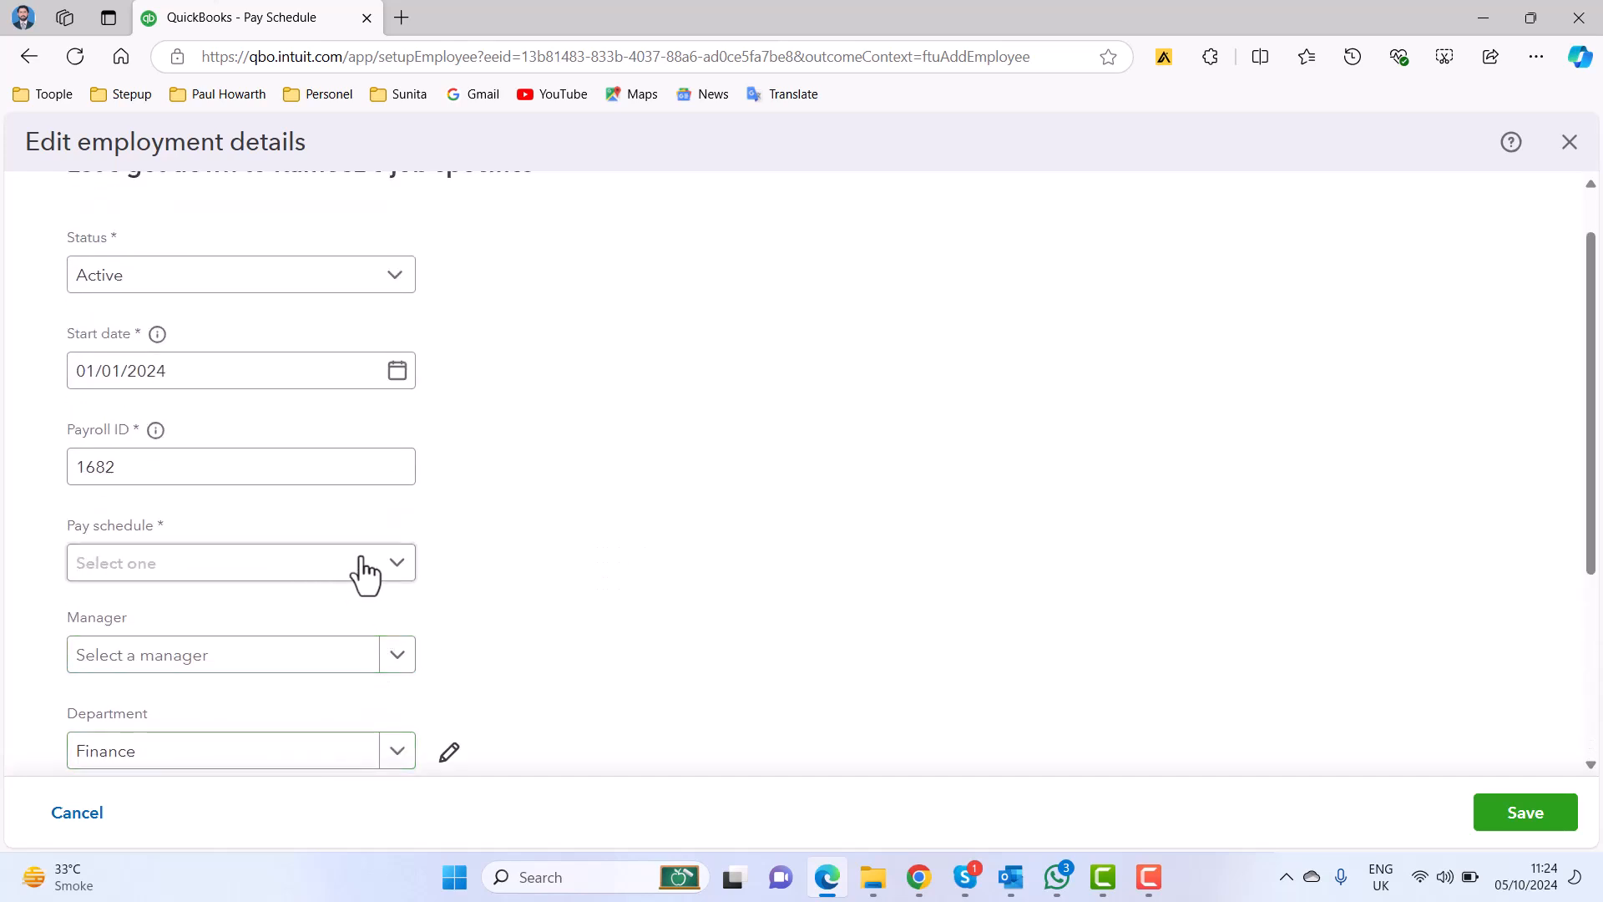
{"action": "left_click", "coordinate": [391, 564]}
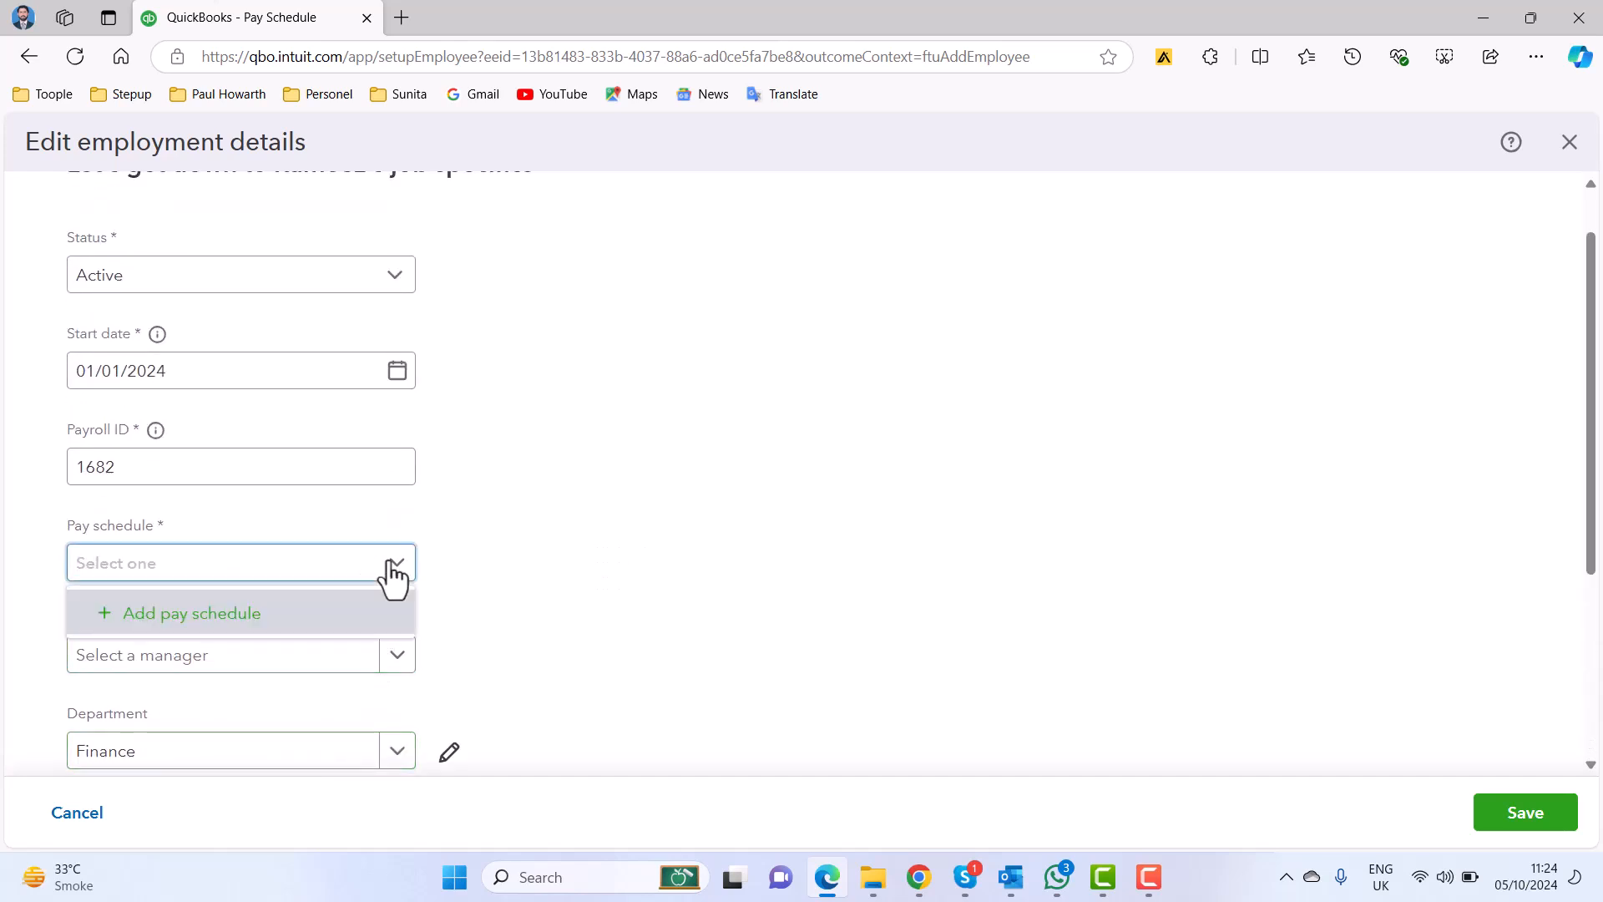
{"action": "left_click", "coordinate": [268, 628]}
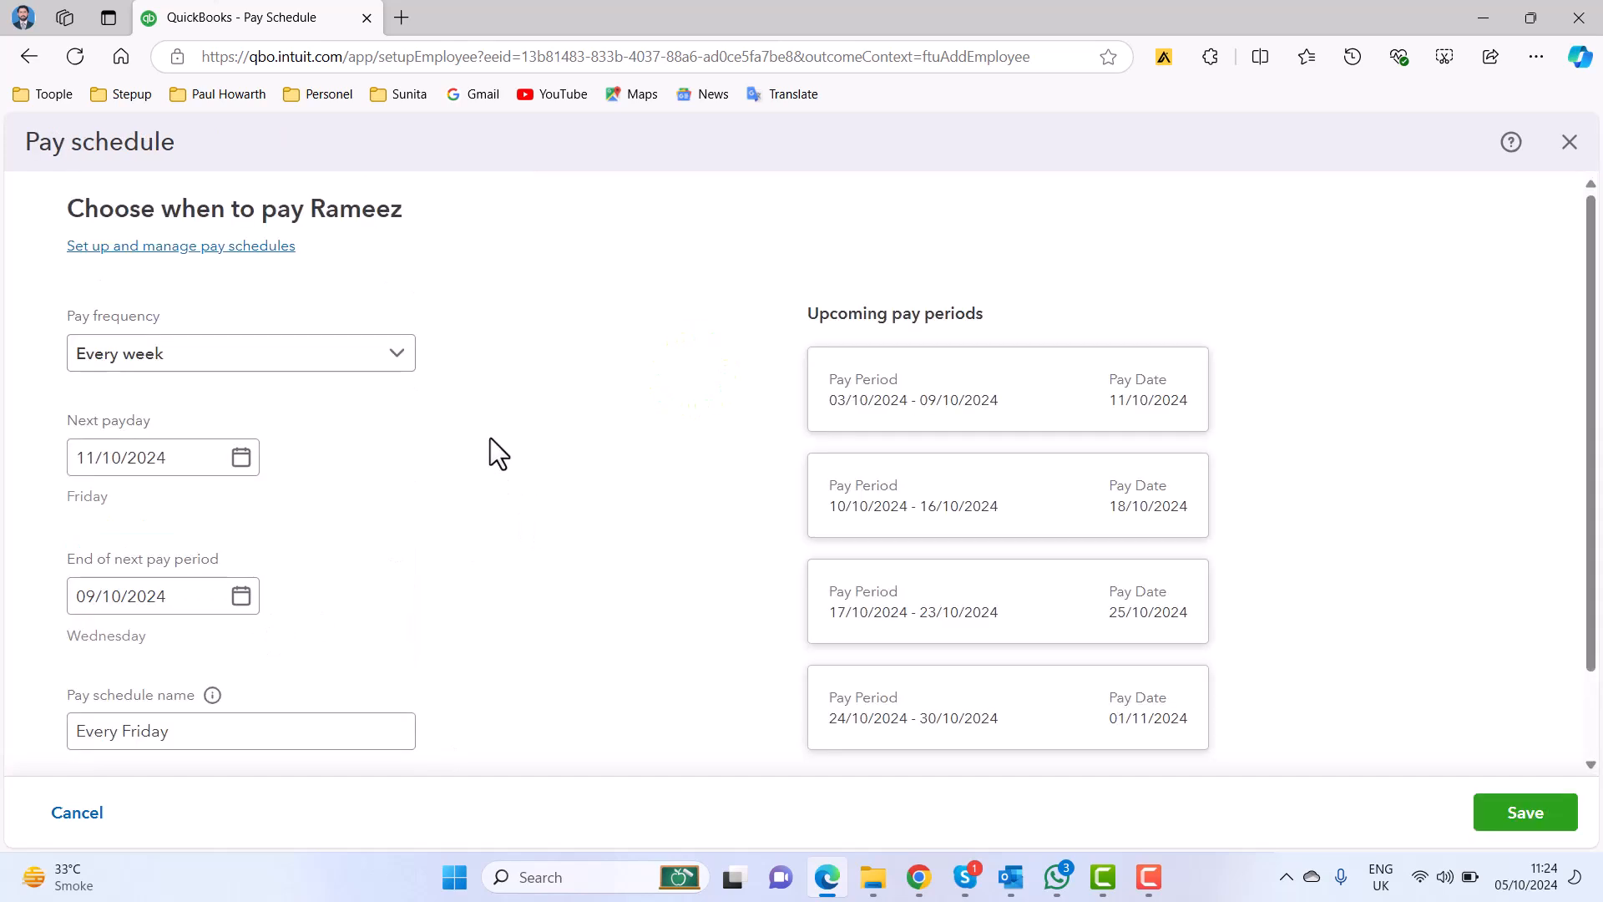
{"action": "left_click", "coordinate": [383, 357]}
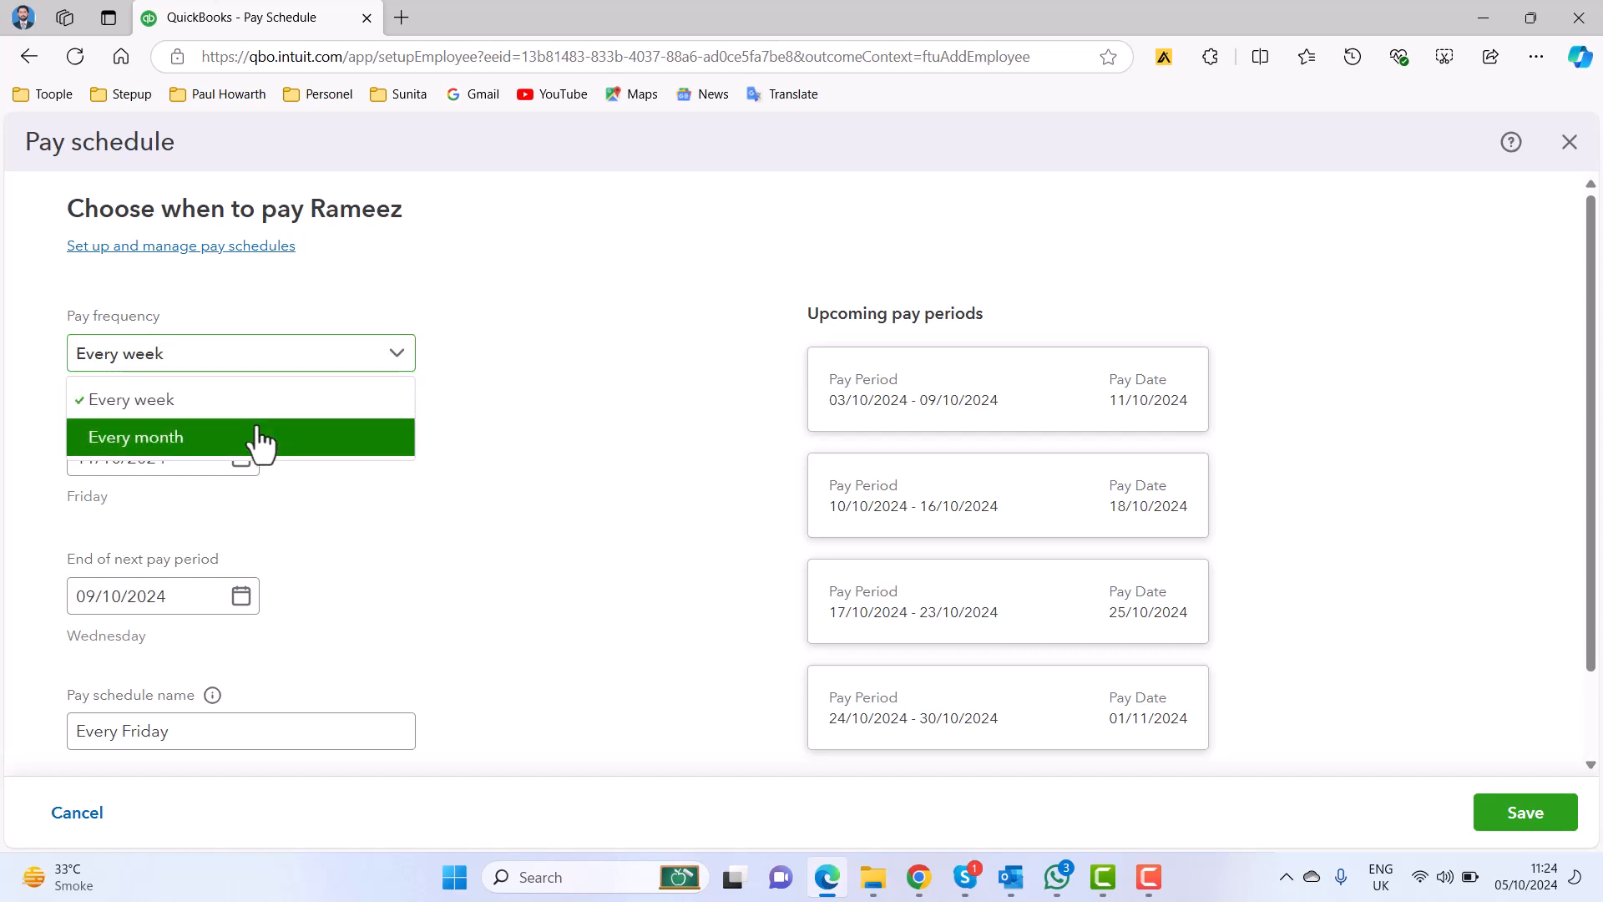
{"action": "left_click", "coordinate": [259, 435]}
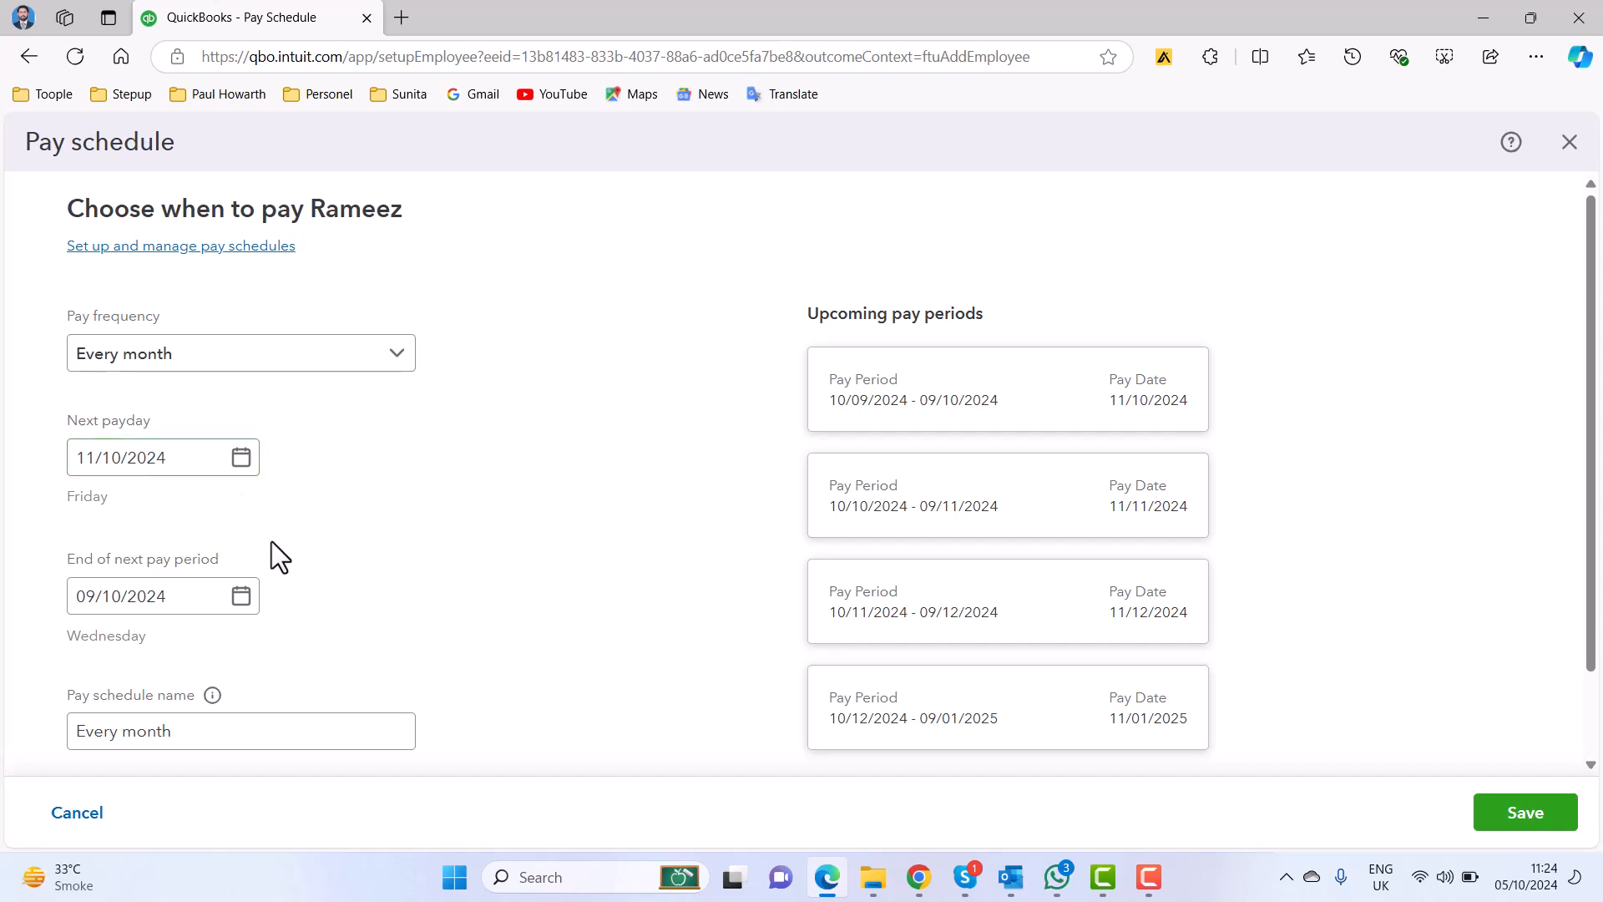
{"action": "scroll", "coordinate": [372, 564], "scroll_direction": "down", "scroll_amount": 2}
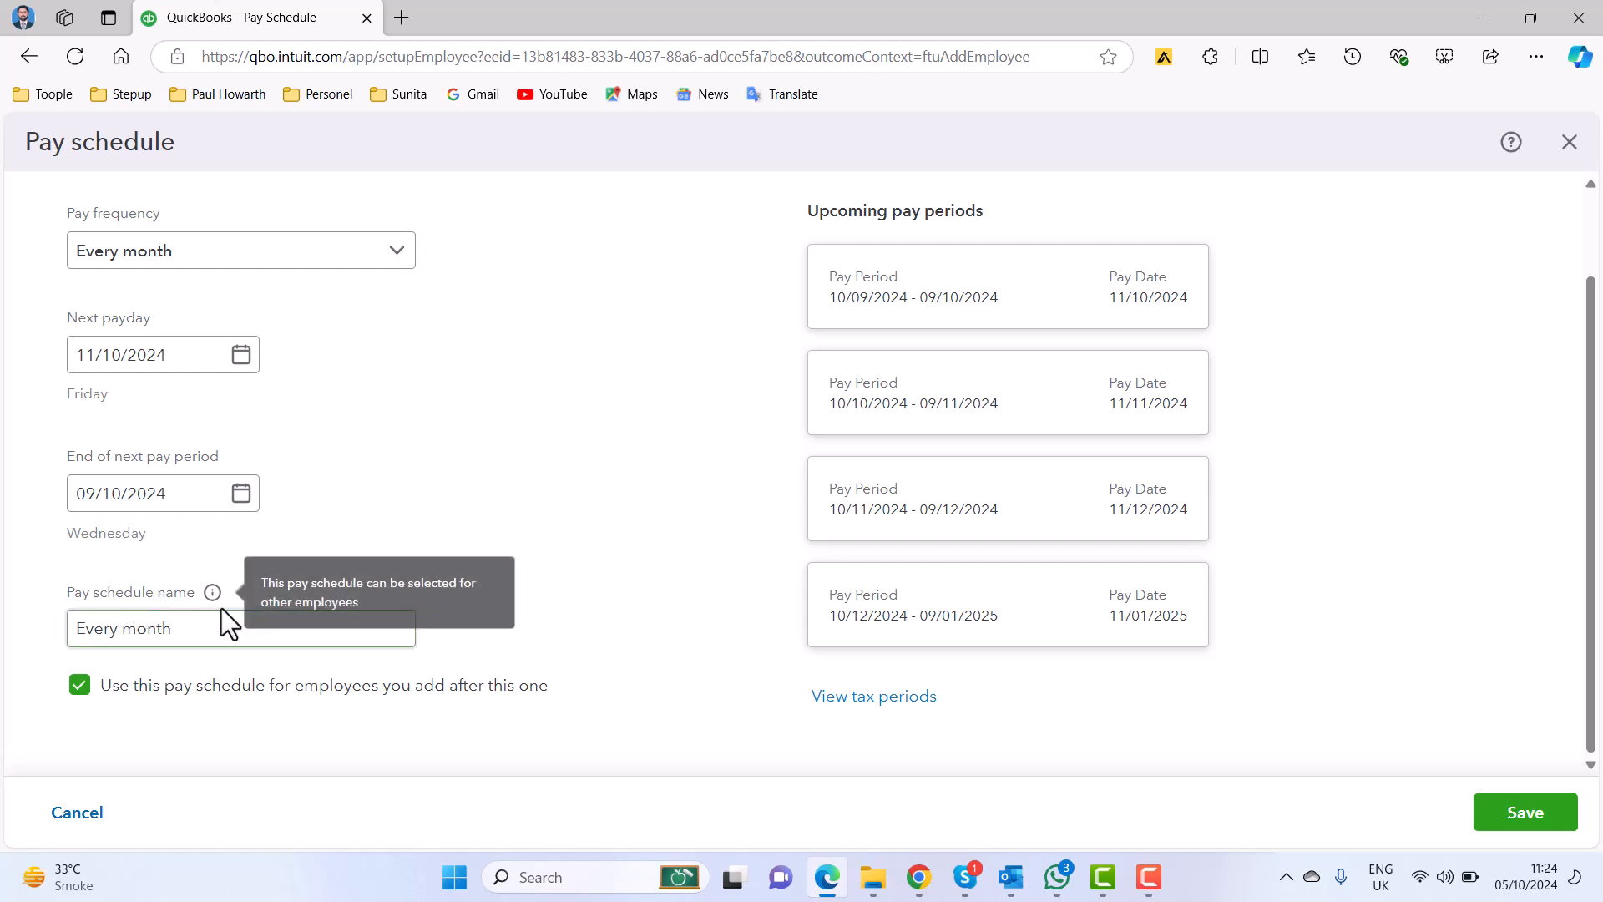
{"action": "scroll", "coordinate": [613, 485], "scroll_direction": "up", "scroll_amount": 2}
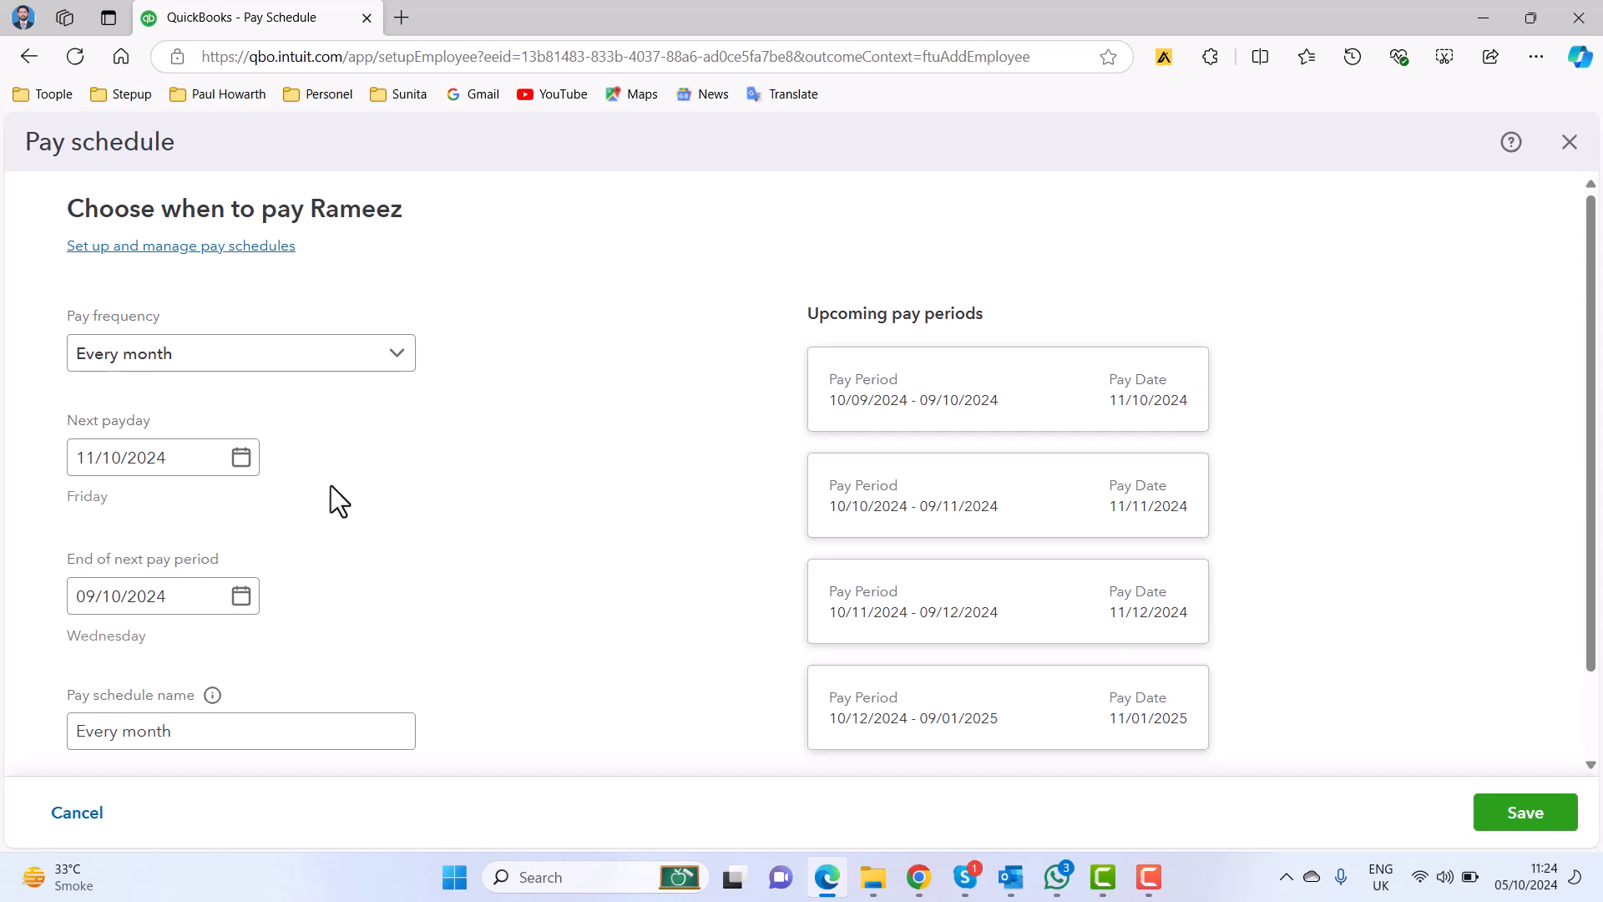
Save the Every month pay schedule for use with employees added after this one, and save the employee's employment details.
{"action": "scroll", "coordinate": [454, 582], "scroll_direction": "down", "scroll_amount": 2}
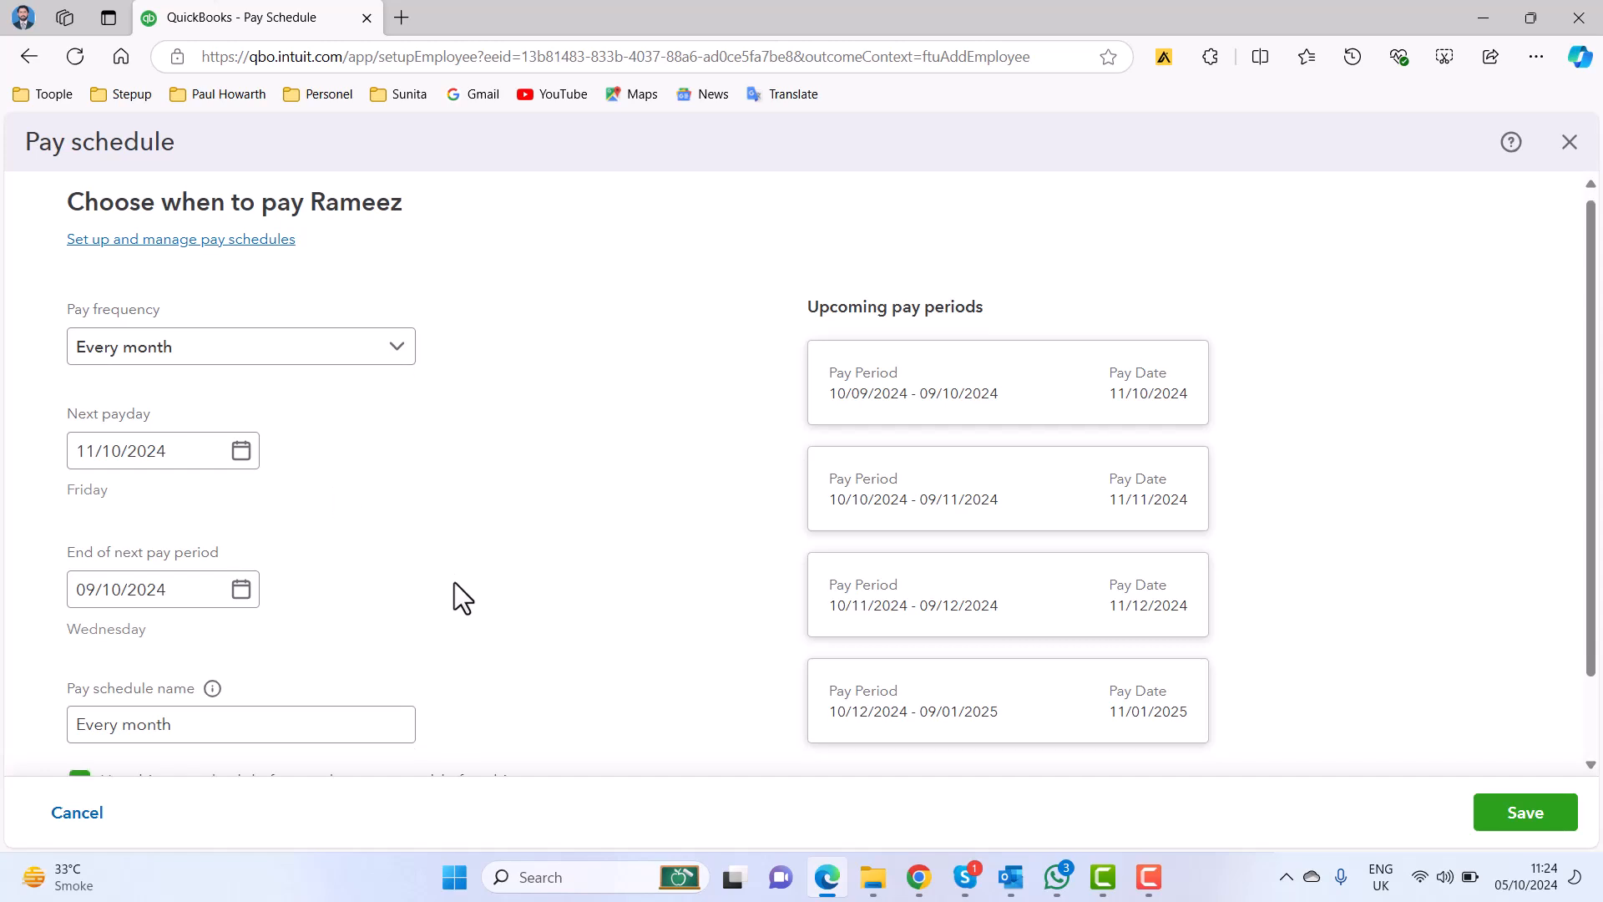
{"action": "left_click", "coordinate": [237, 634]}
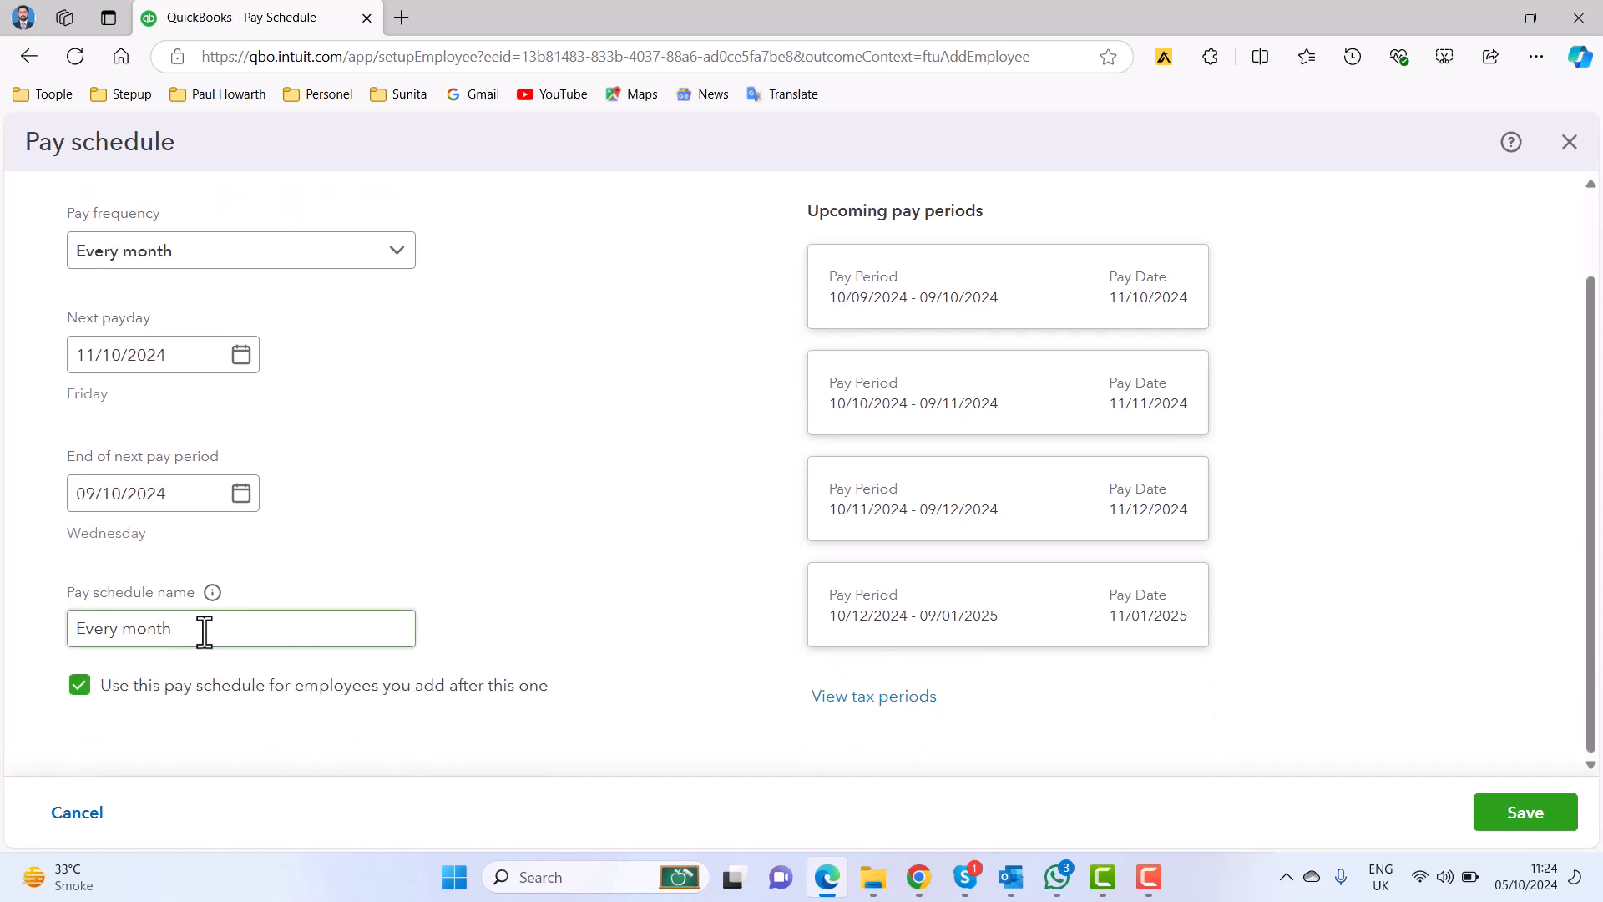
{"action": "left_click", "coordinate": [1040, 733]}
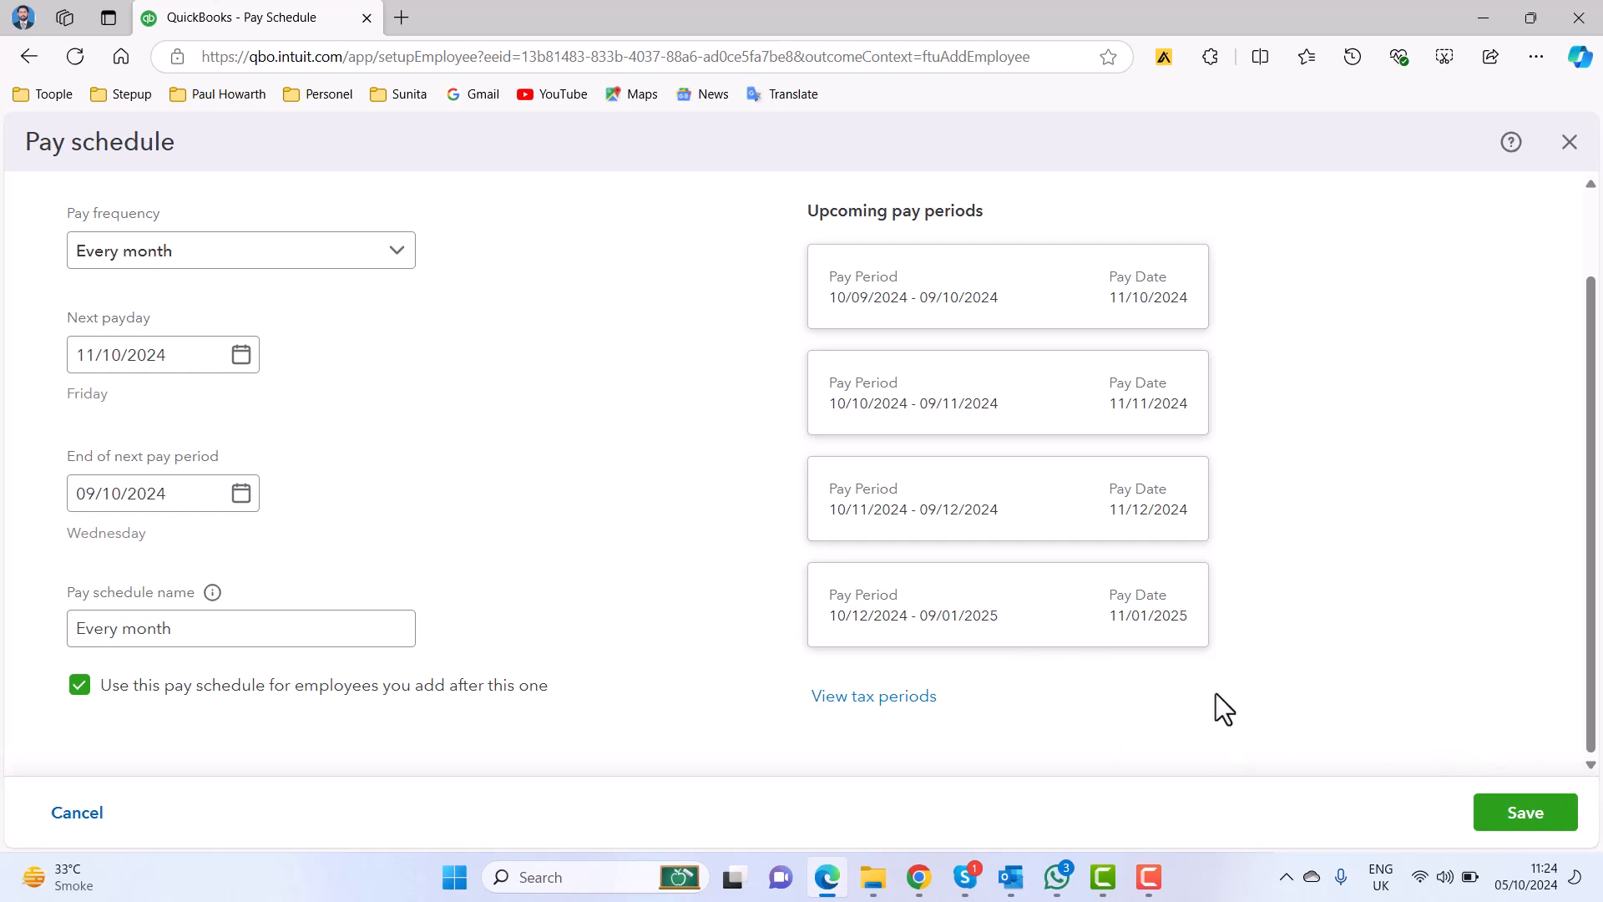
{"action": "left_click", "coordinate": [1556, 814]}
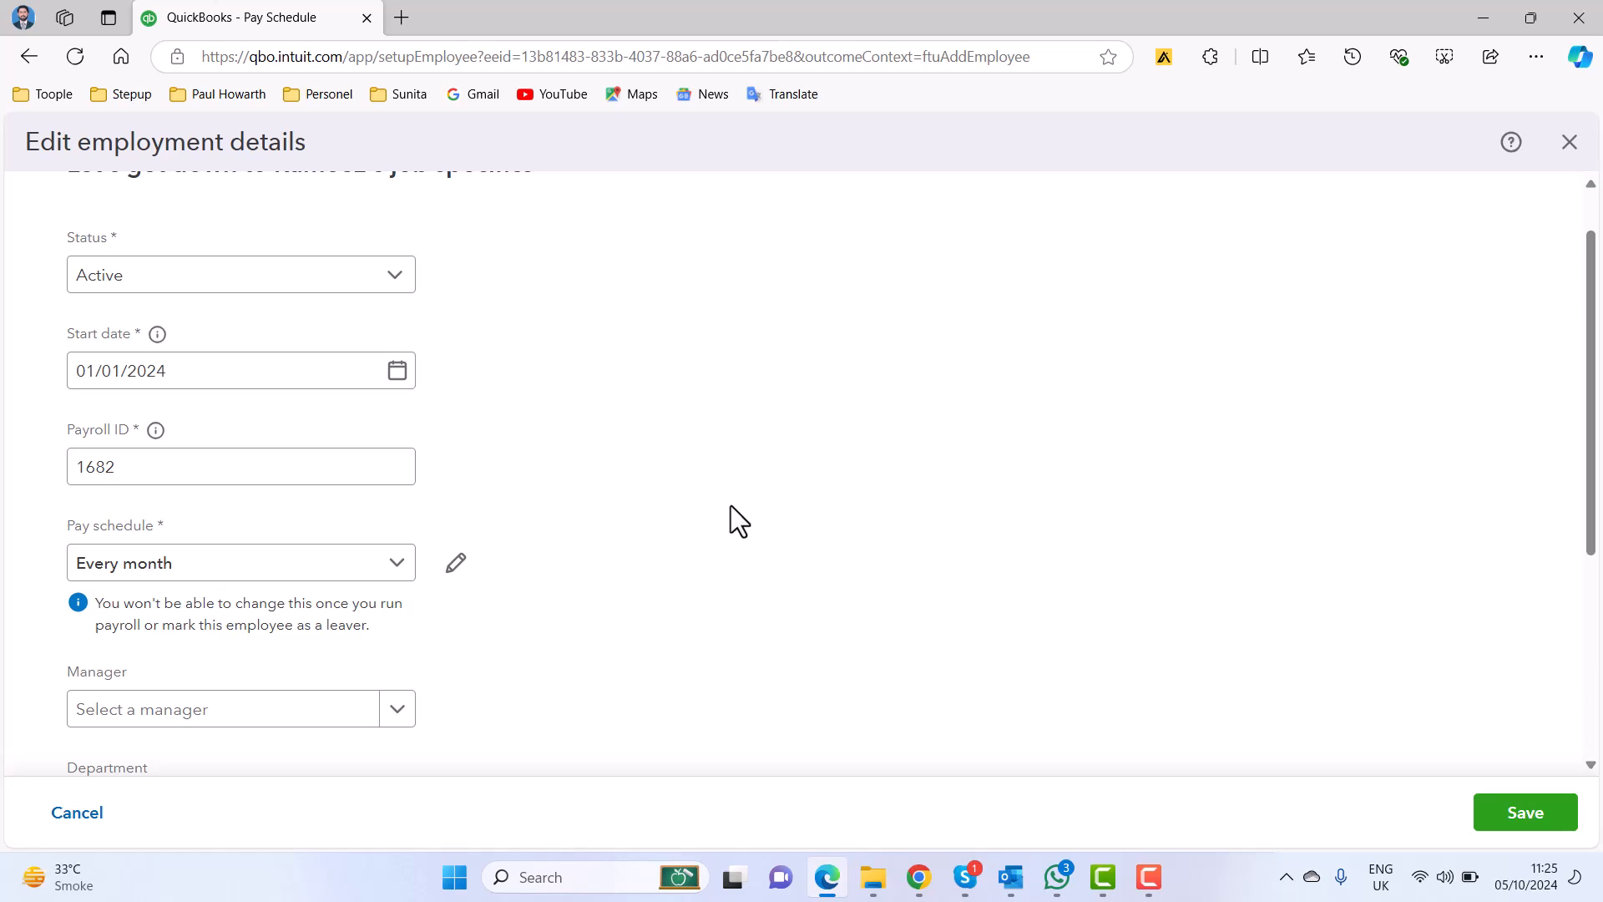
{"action": "scroll", "coordinate": [730, 504], "scroll_direction": "down", "scroll_amount": 5}
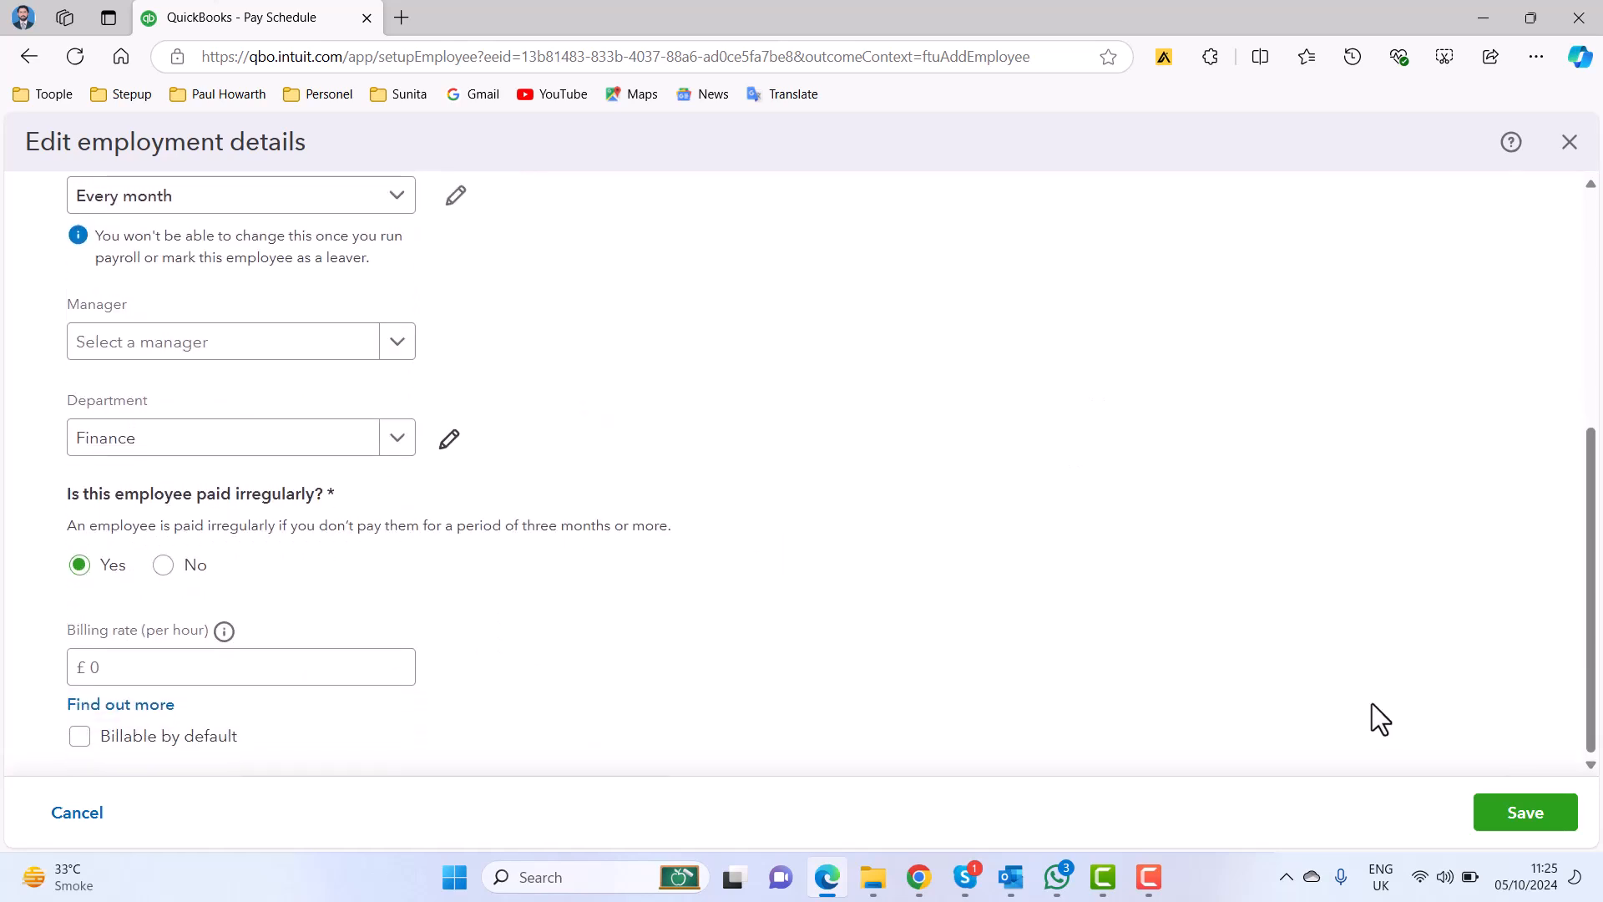
{"action": "left_click", "coordinate": [1510, 799]}
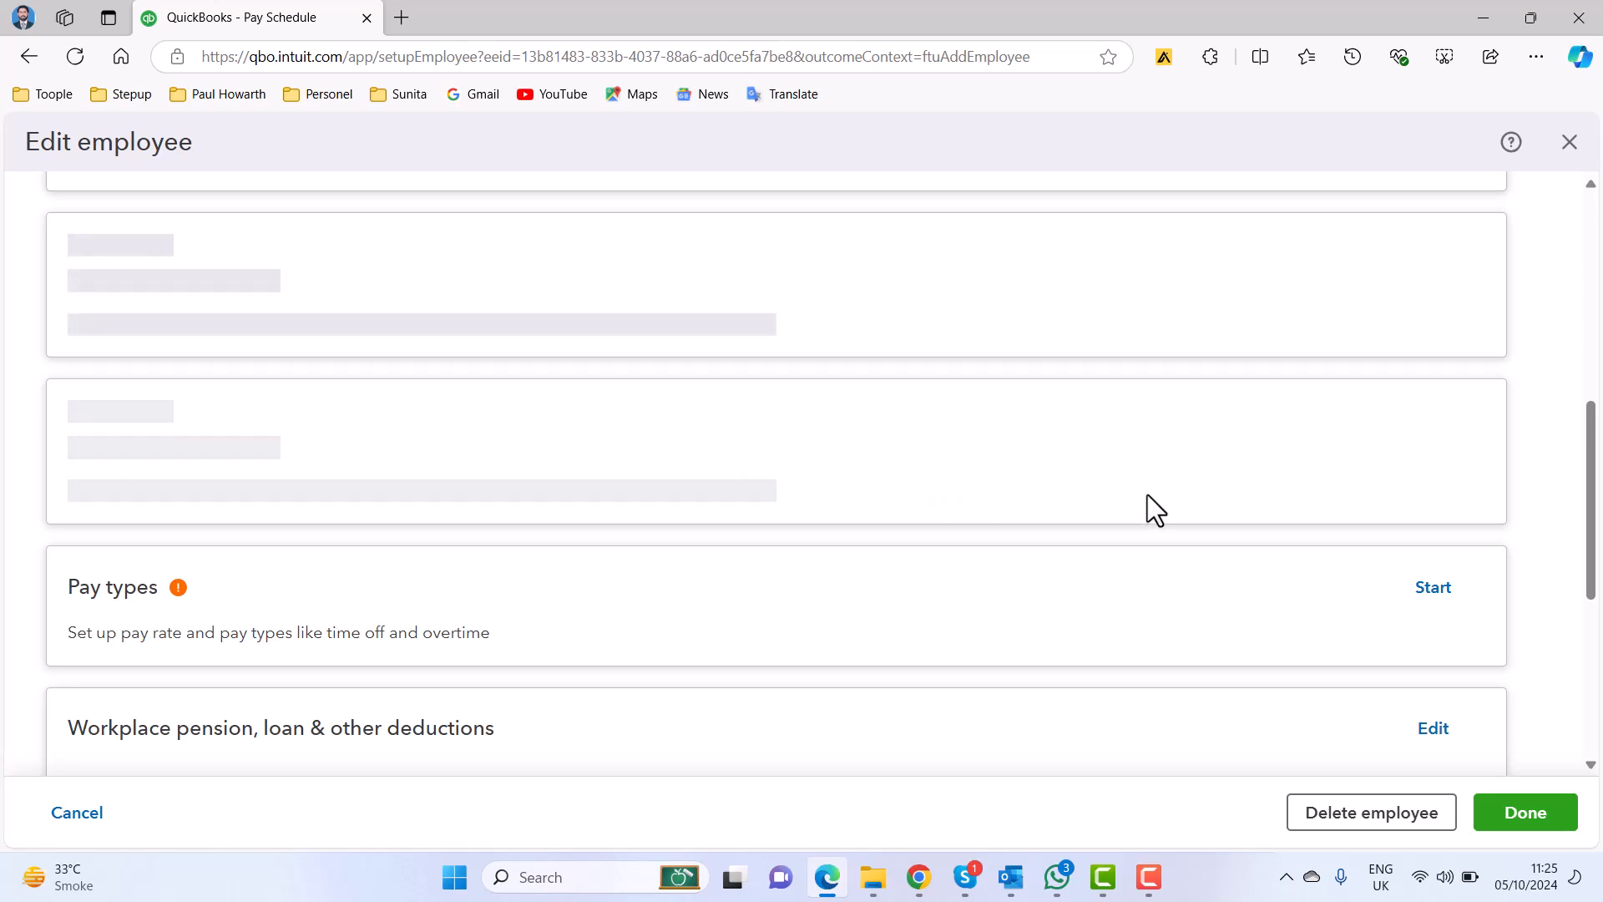
Review the employee's saved personal info and employment details, and start entering the tax information.
{"action": "scroll", "coordinate": [1148, 493], "scroll_direction": "up", "scroll_amount": 10}
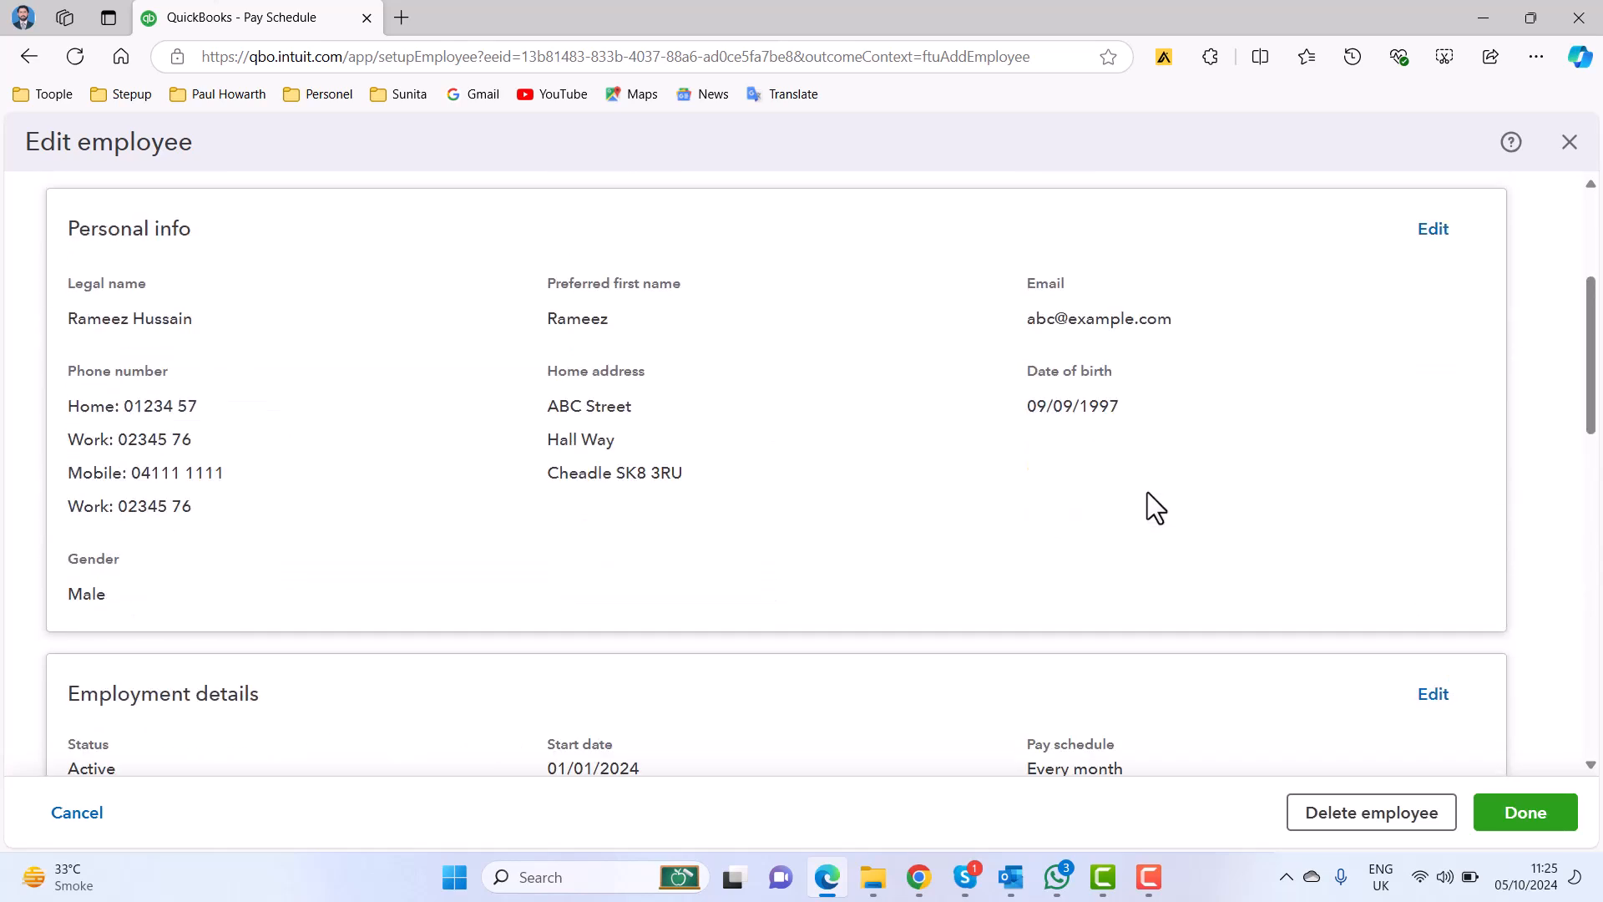
{"action": "scroll", "coordinate": [1147, 493], "scroll_direction": "down", "scroll_amount": 5}
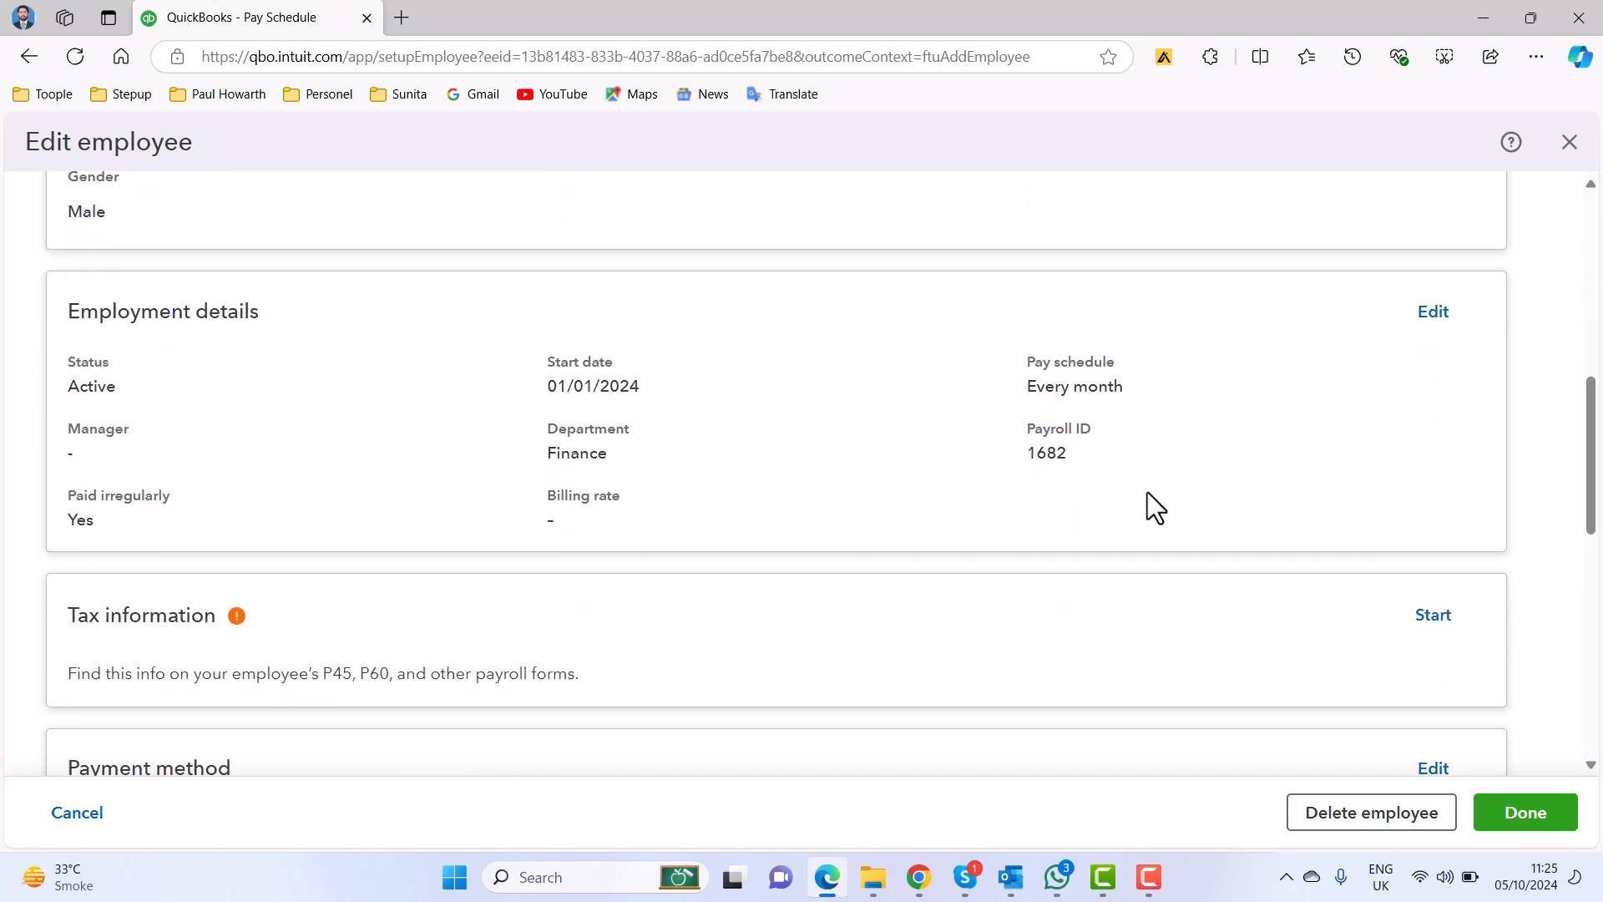
{"action": "scroll", "coordinate": [1147, 493], "scroll_direction": "down", "scroll_amount": 3}
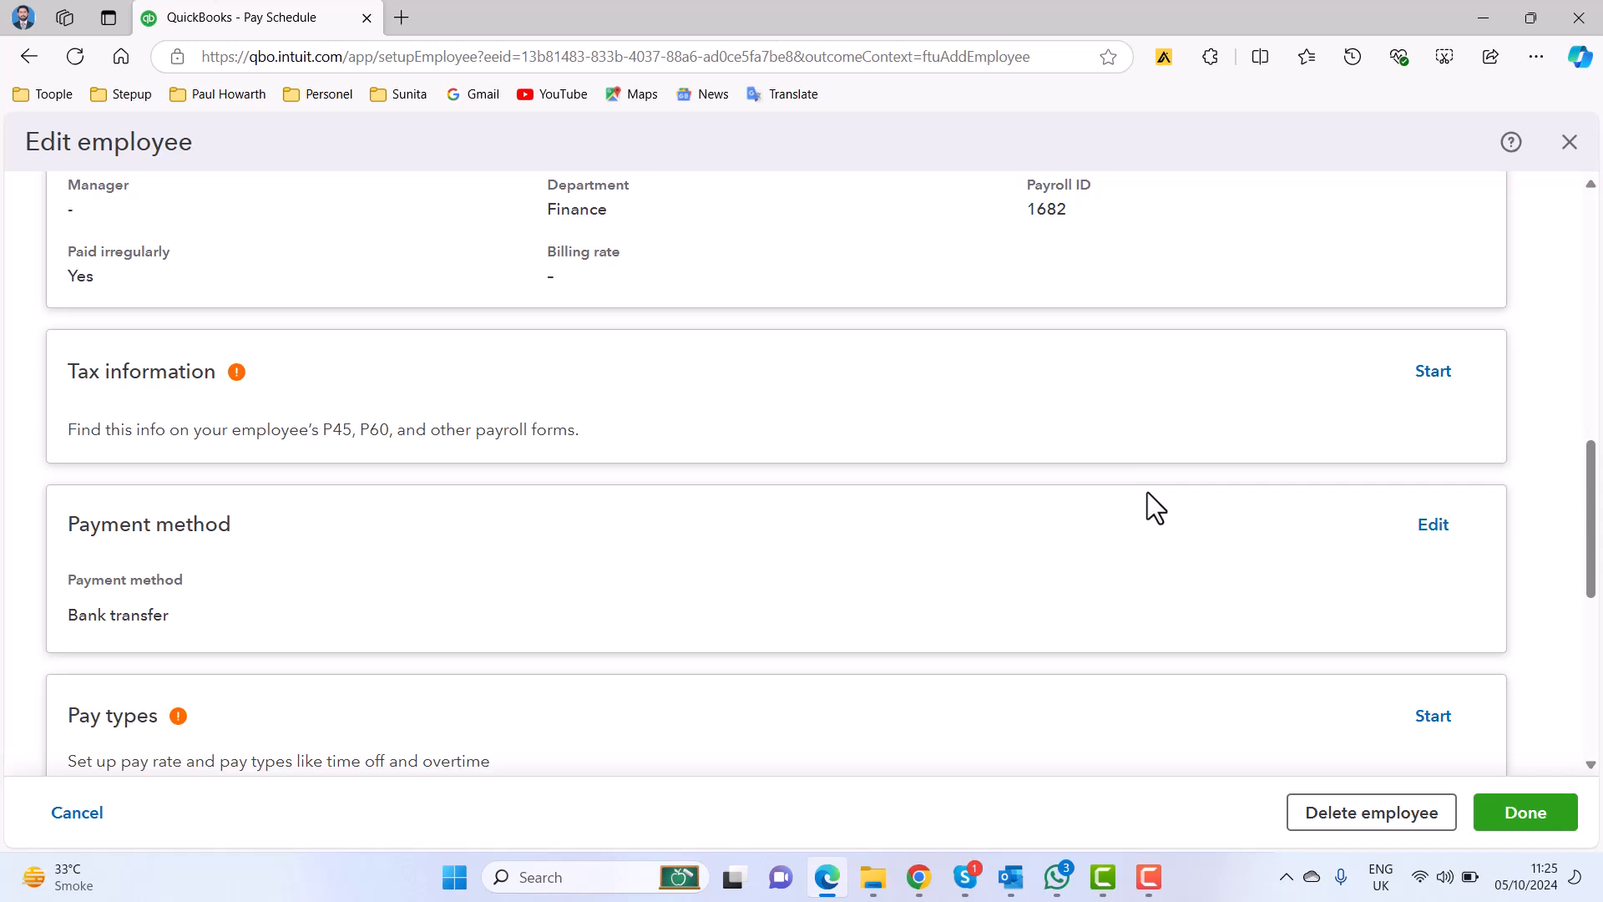
{"action": "left_click", "coordinate": [1433, 371]}
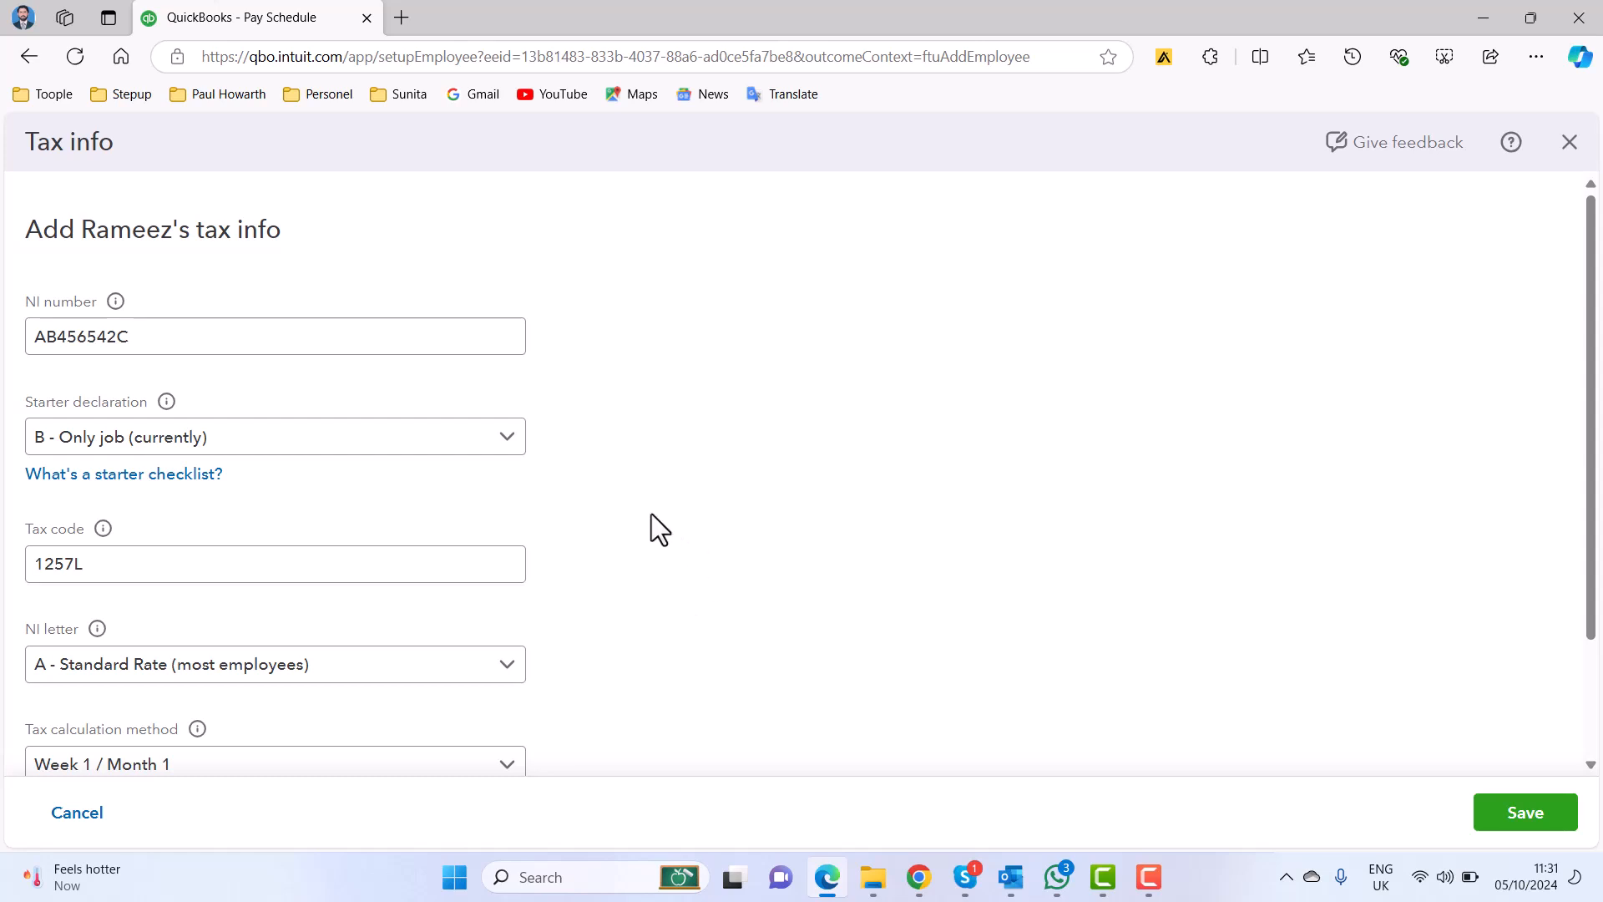
Choose NI letter A - Standard Rate (most employees) and tax calculation method Week 1 / Month 1, and save the employee's tax info.
{"action": "scroll", "coordinate": [651, 513], "scroll_direction": "down", "scroll_amount": 2}
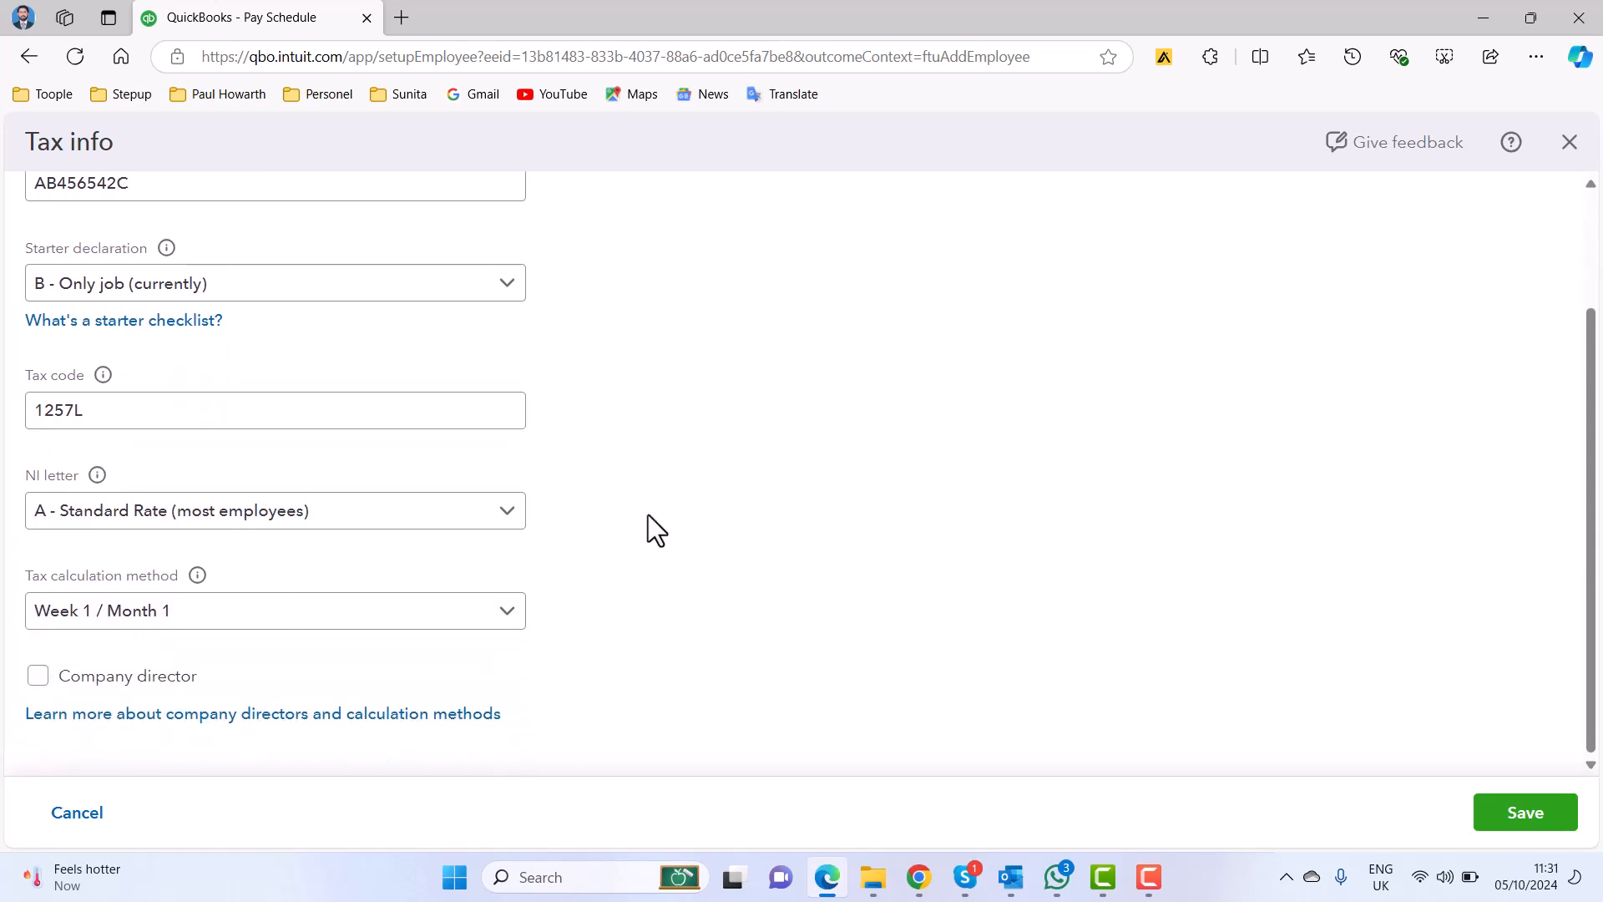
{"action": "left_click", "coordinate": [504, 521]}
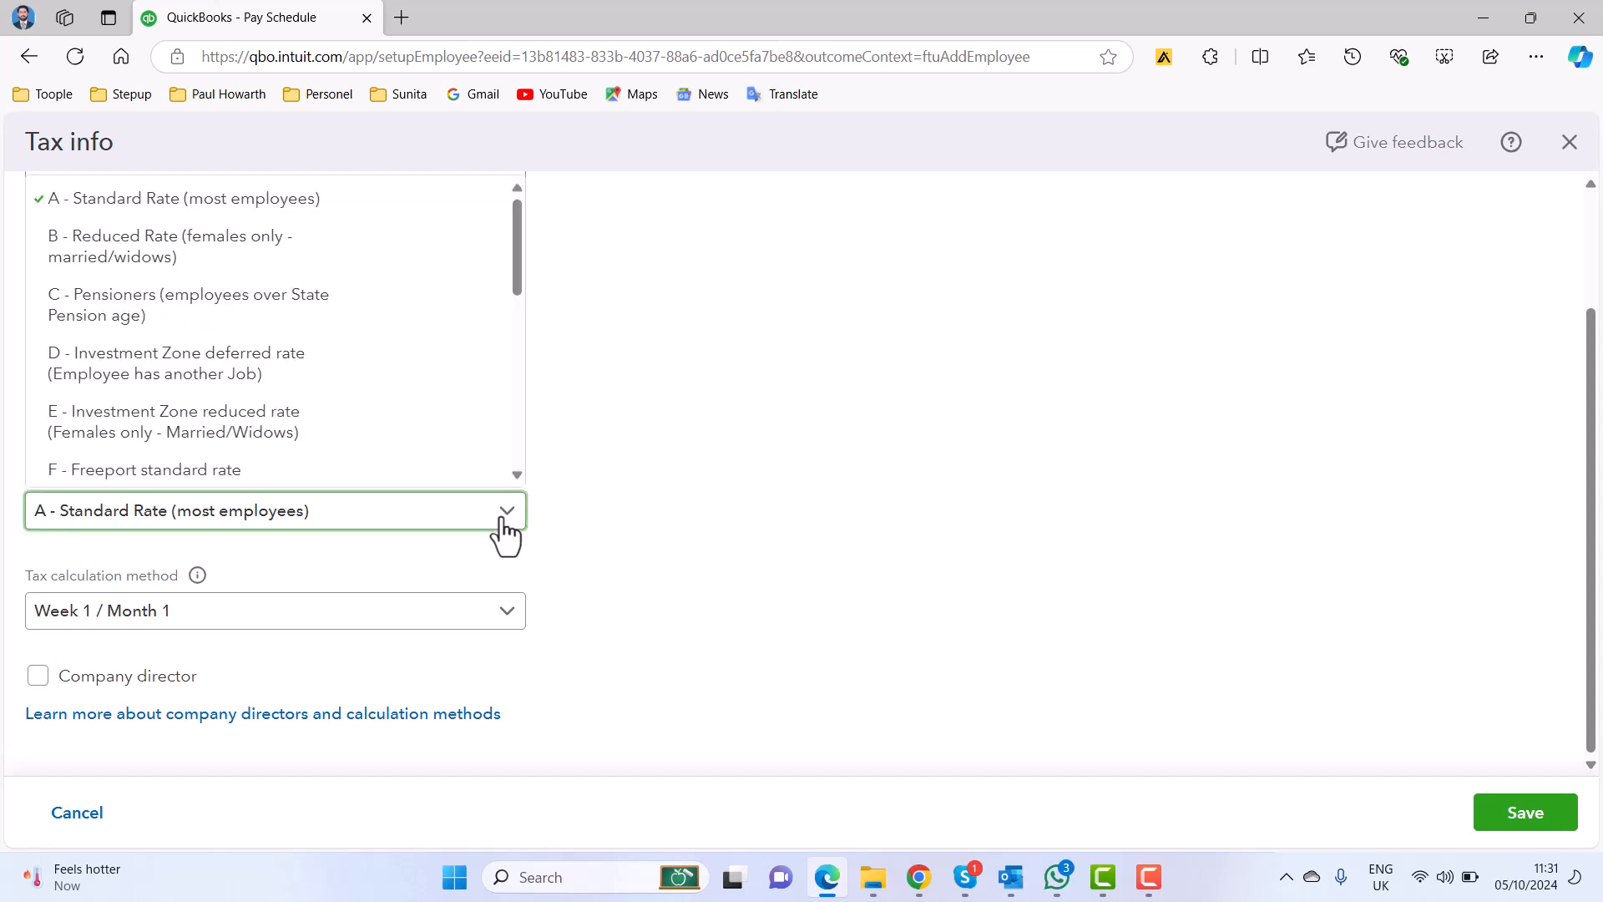
{"action": "left_click", "coordinate": [284, 209]}
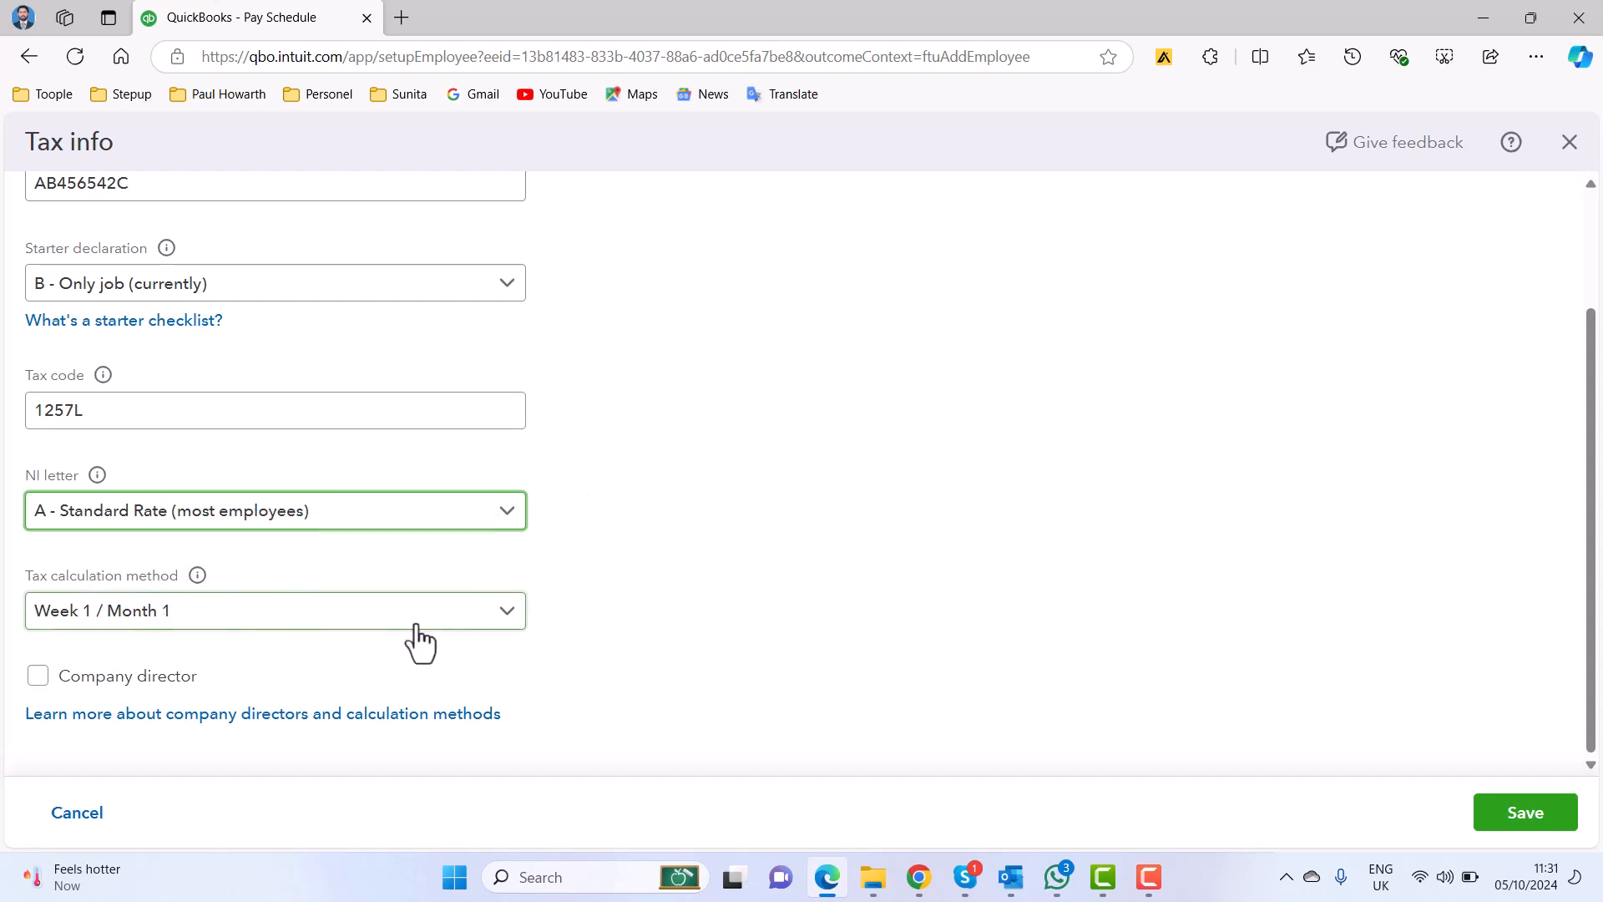
{"action": "left_click", "coordinate": [506, 626]}
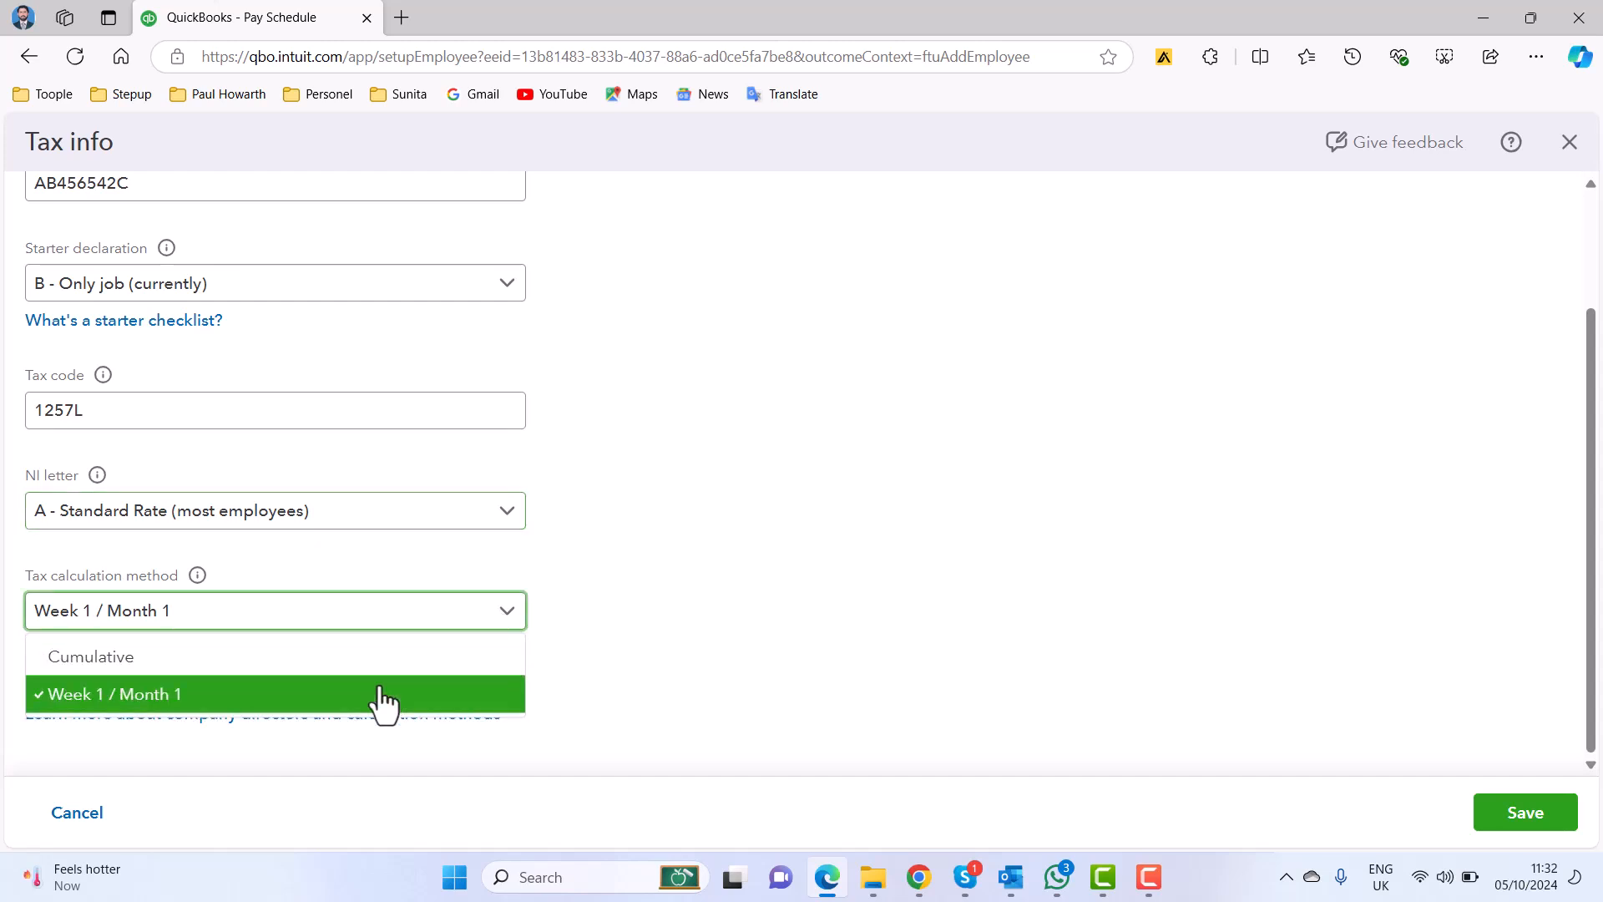
{"action": "left_click", "coordinate": [377, 697]}
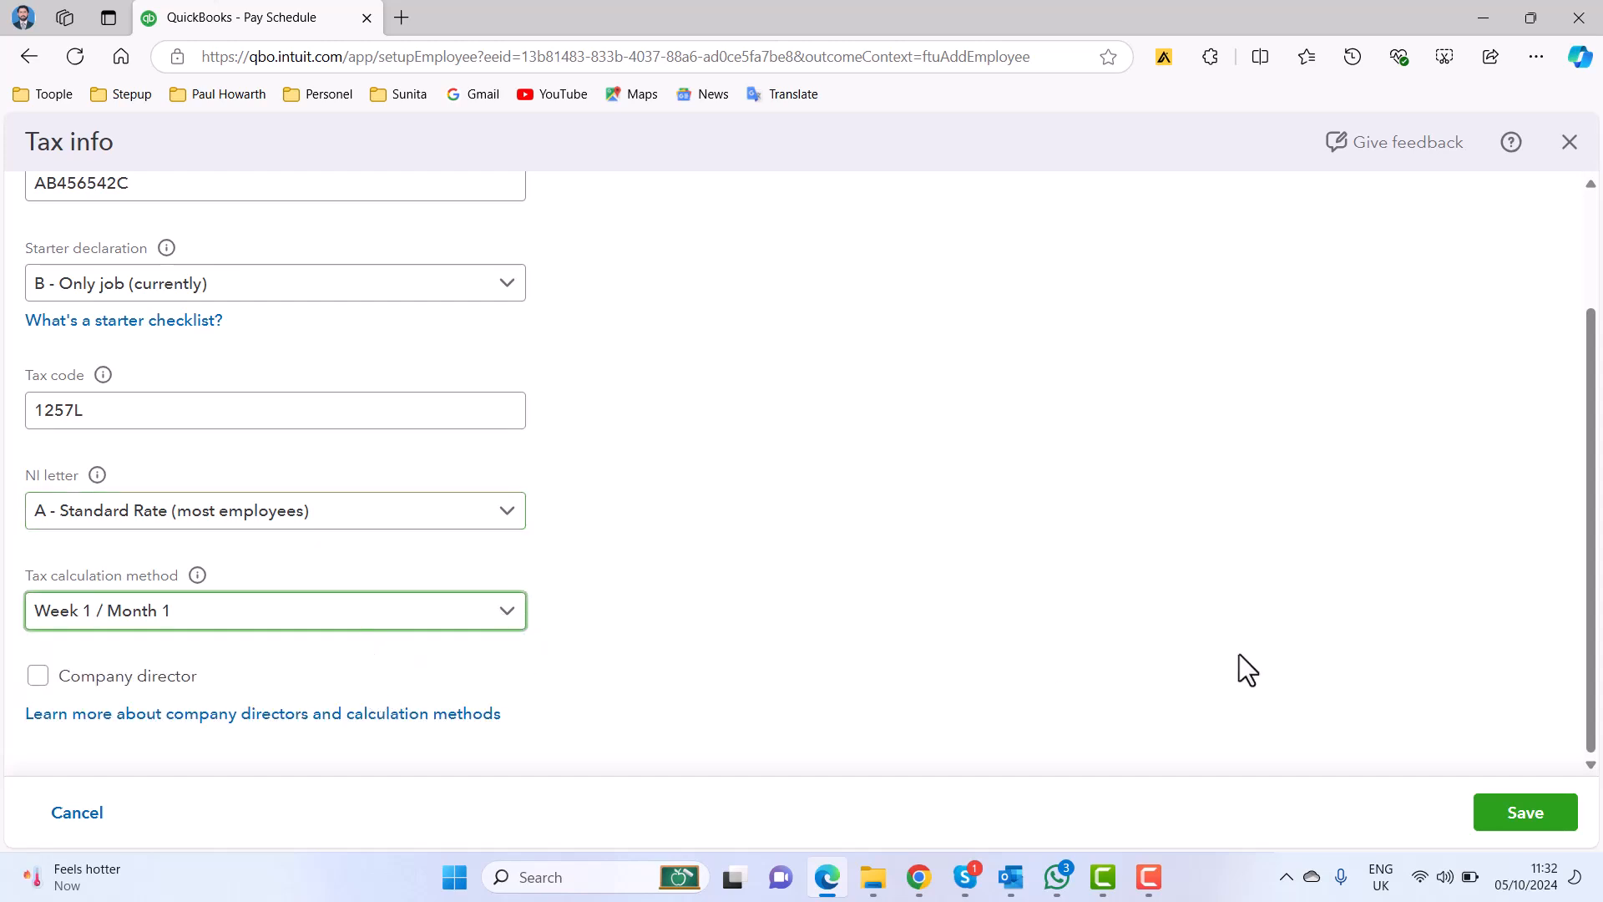
{"action": "left_click", "coordinate": [1492, 806]}
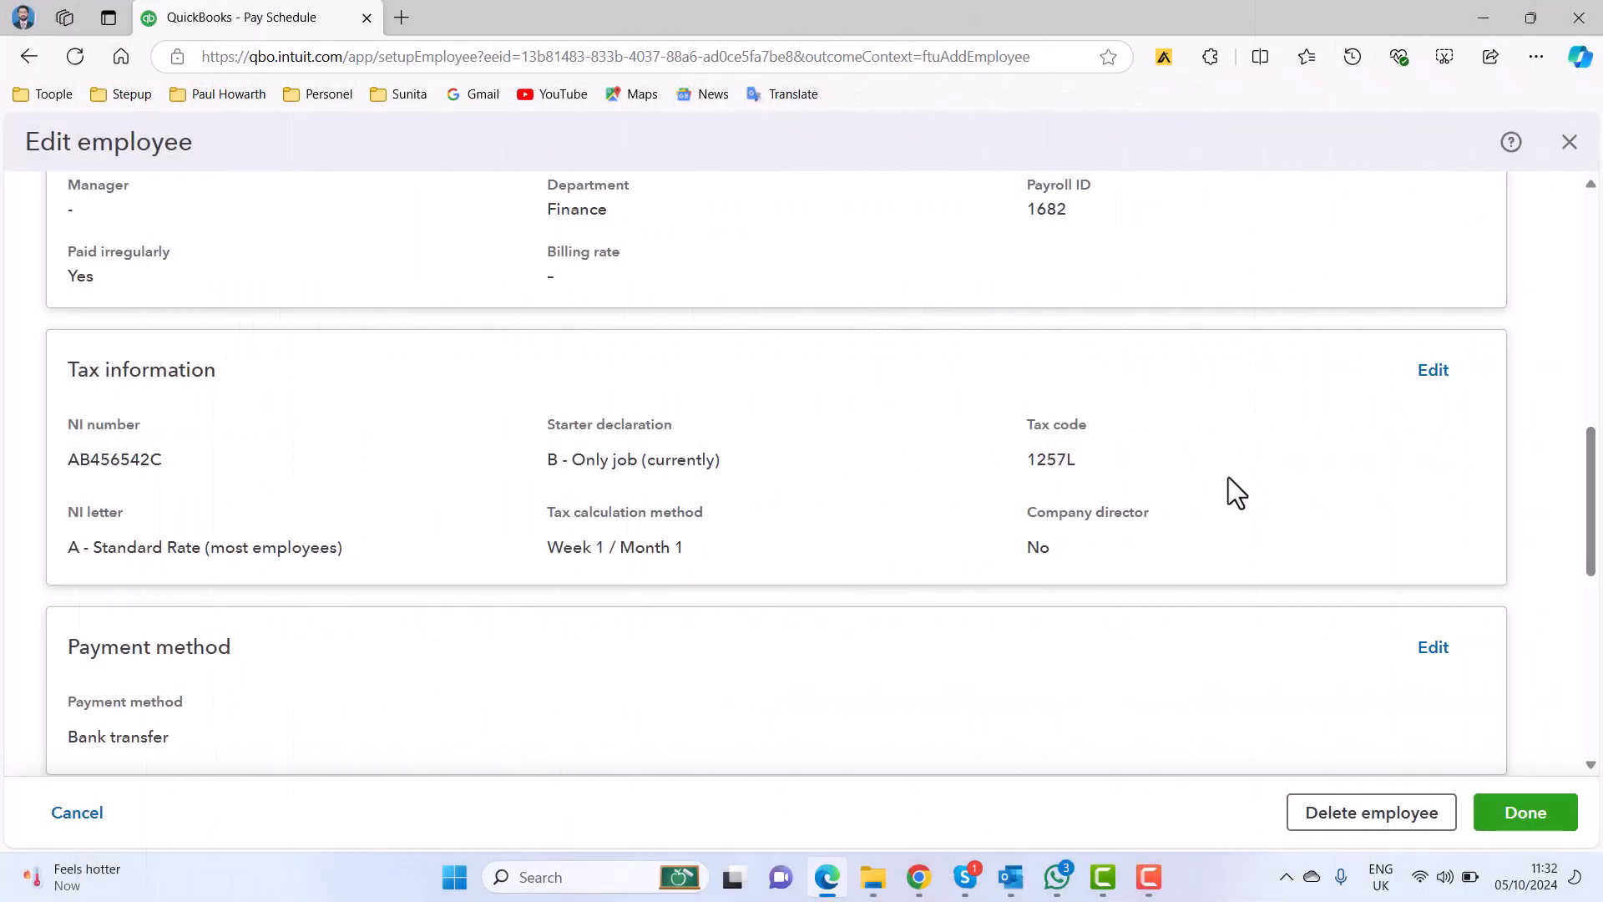
Start the employee's pay types setup, choosing Salary as the pay type with a per month pay frequency.
{"action": "scroll", "coordinate": [1229, 477], "scroll_direction": "down", "scroll_amount": 3}
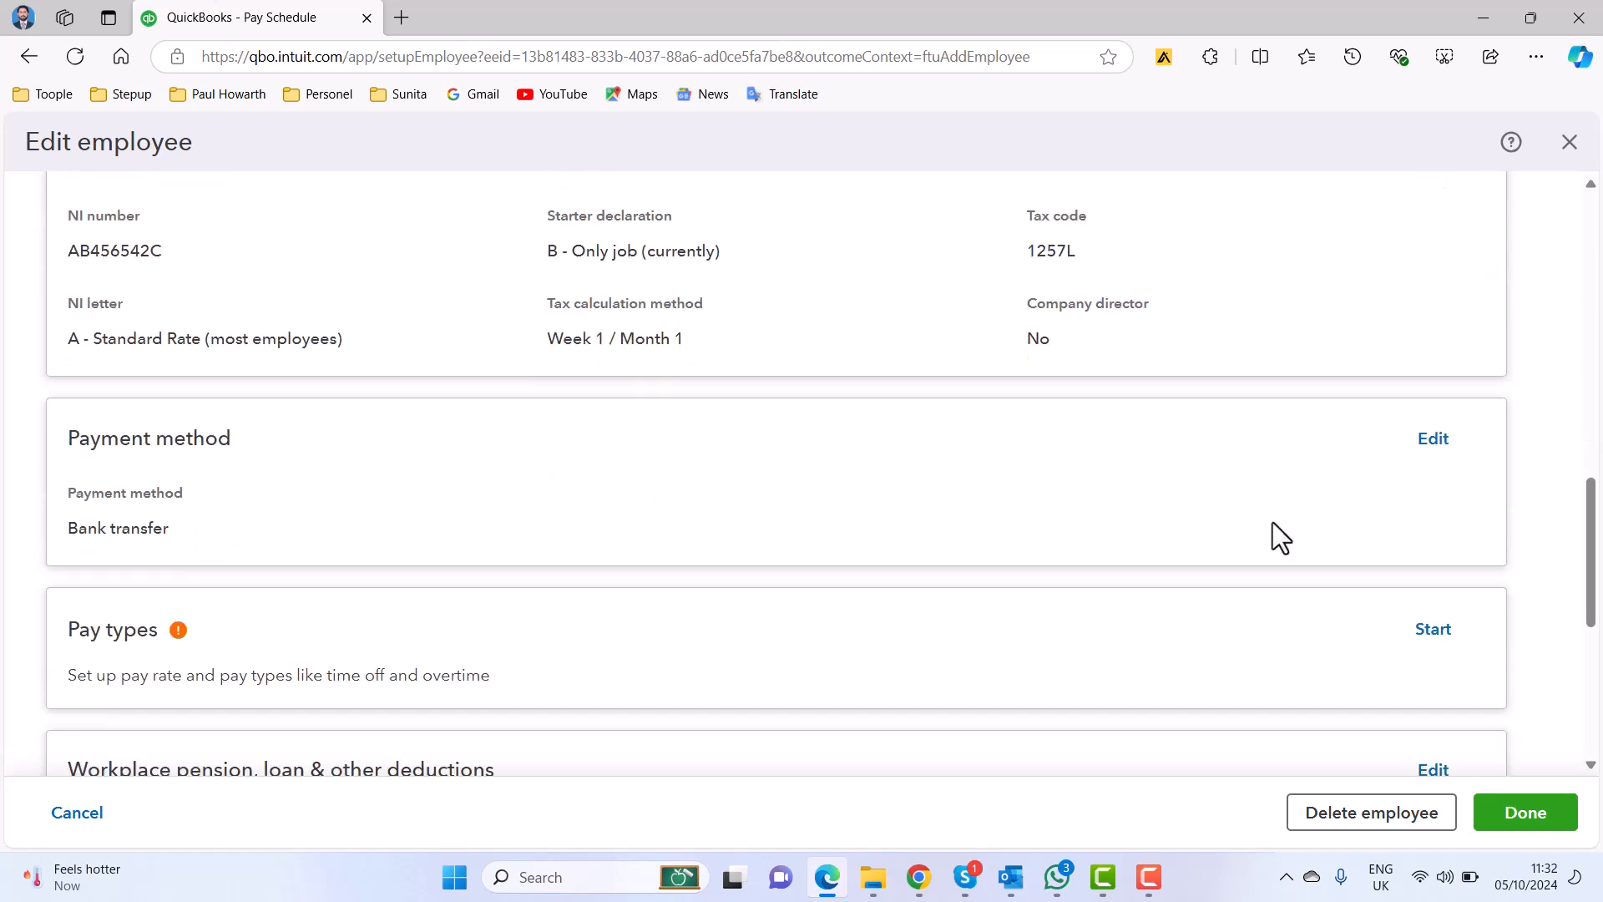
{"action": "scroll", "coordinate": [1273, 525], "scroll_direction": "down", "scroll_amount": 3}
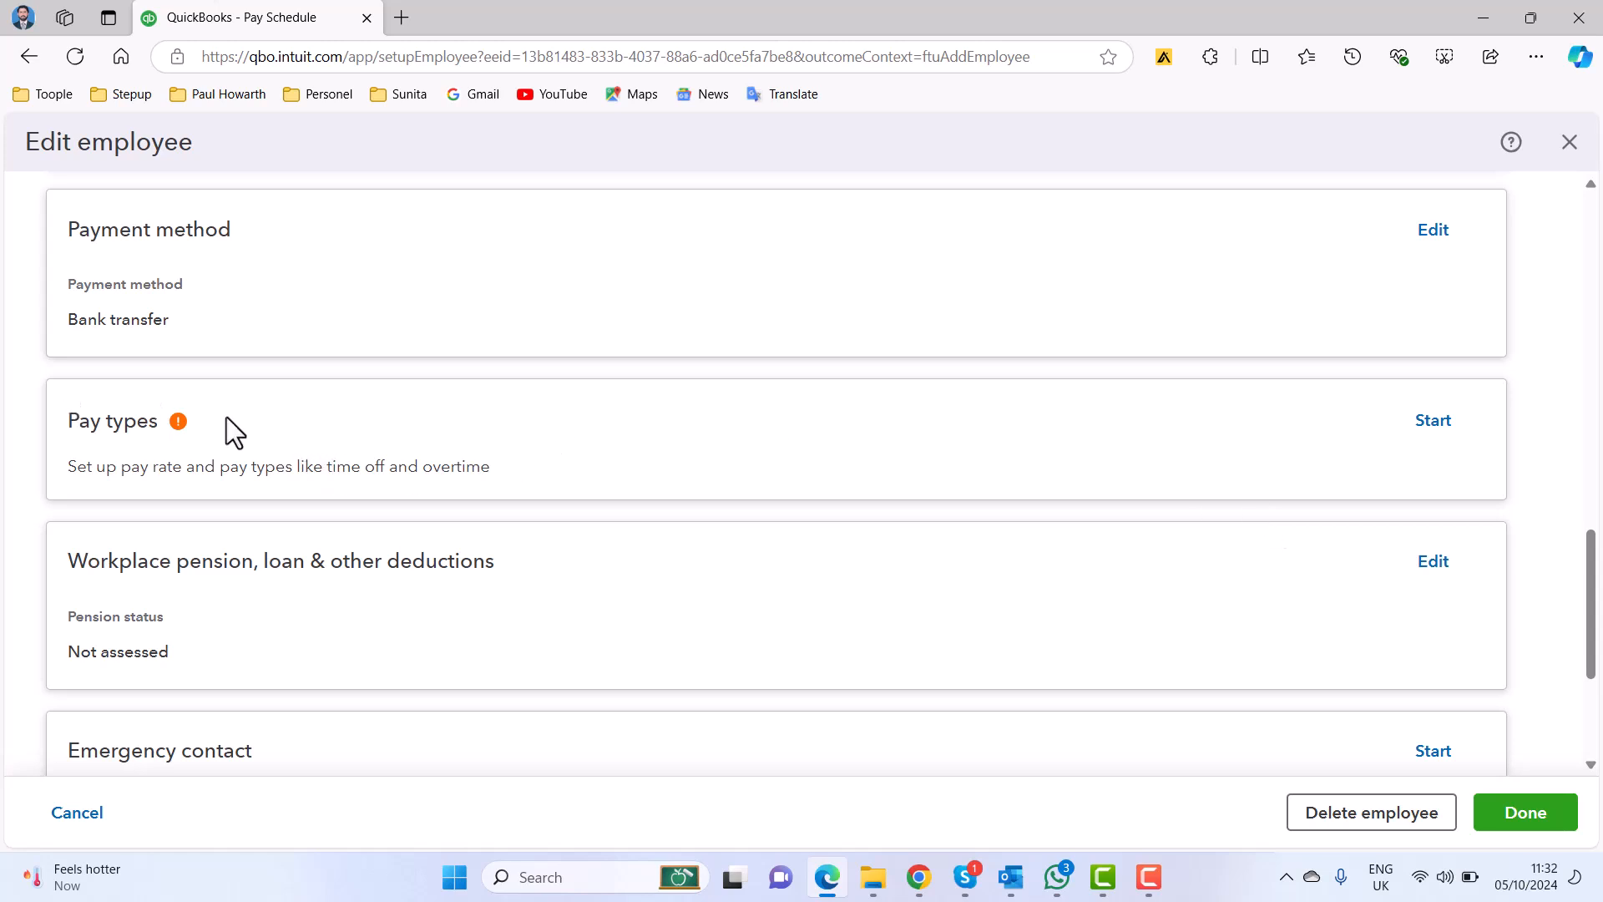
{"action": "left_click", "coordinate": [1433, 422]}
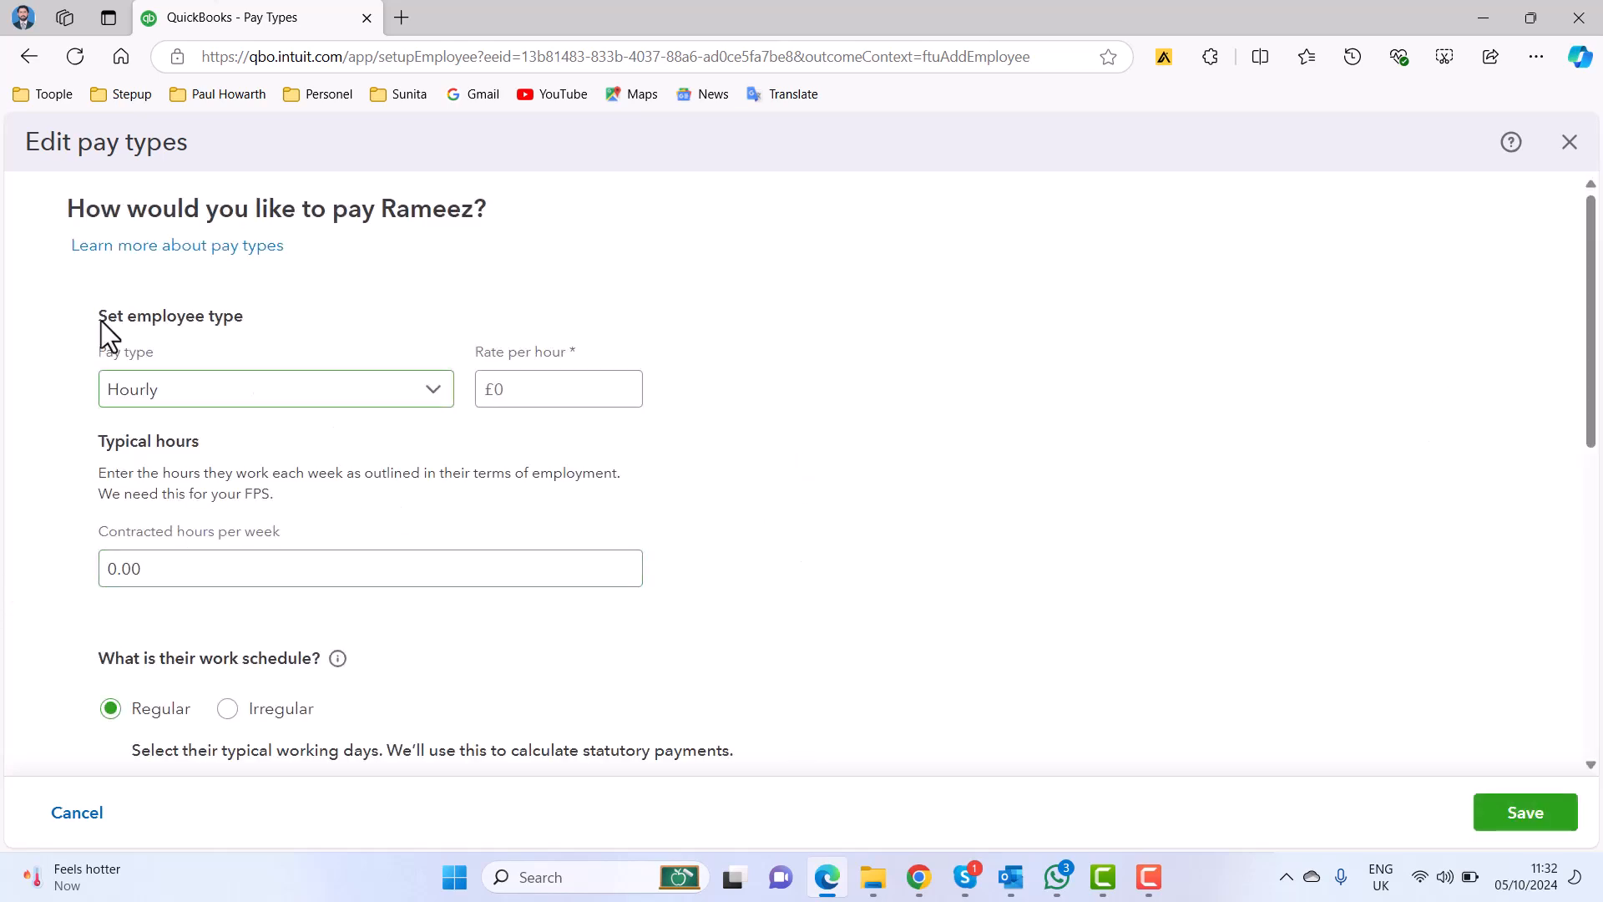
{"action": "left_click", "coordinate": [422, 394]}
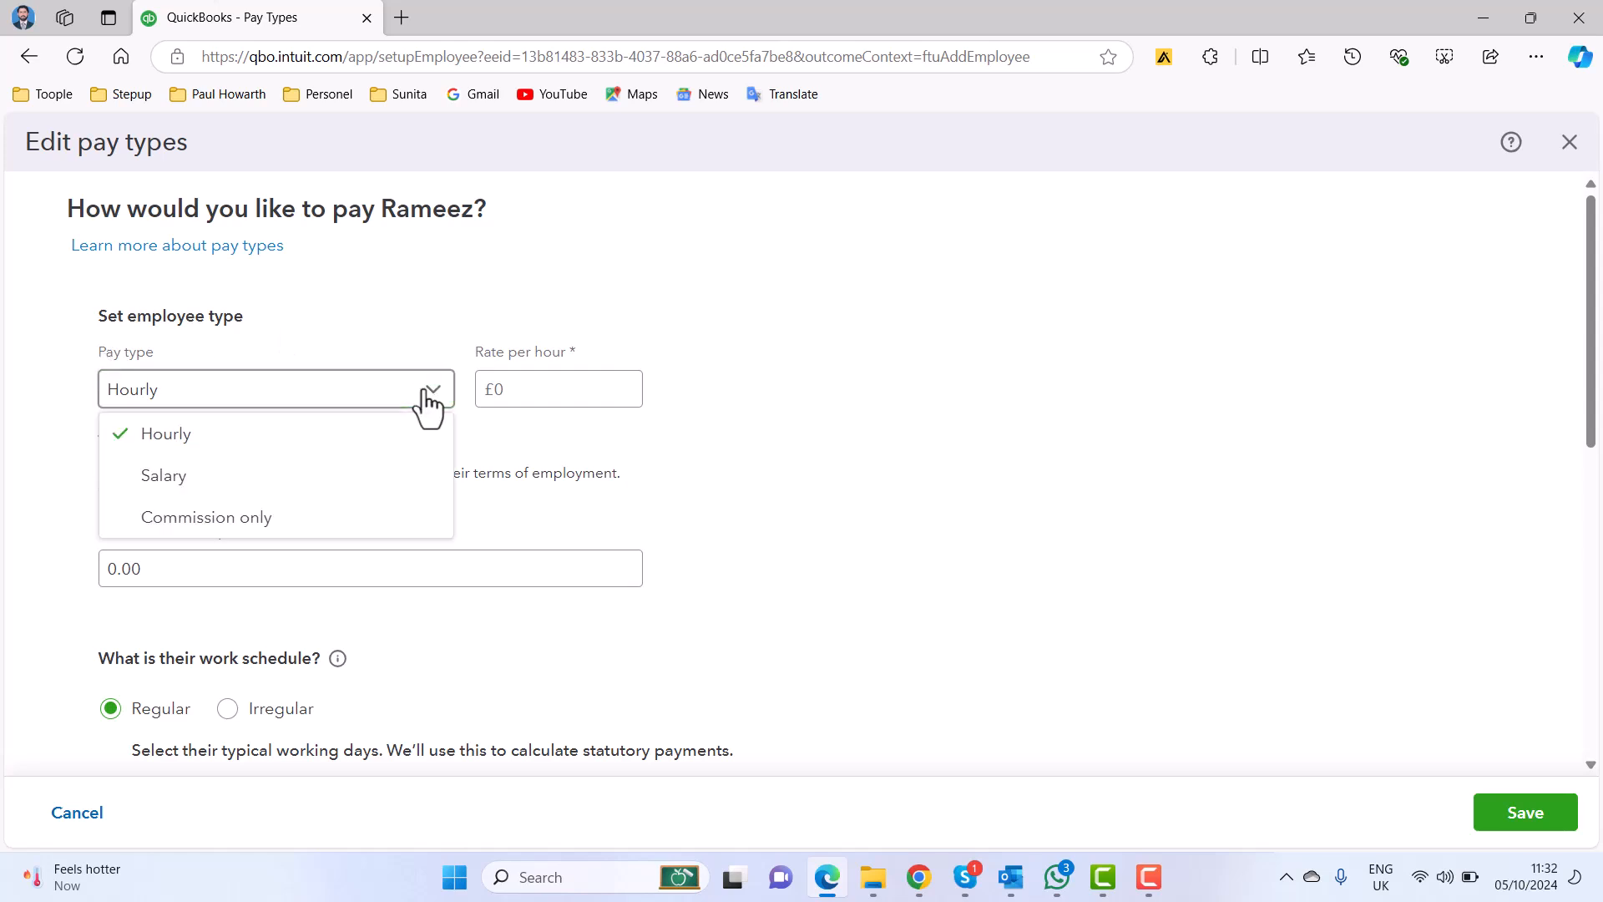
{"action": "left_click", "coordinate": [370, 477]}
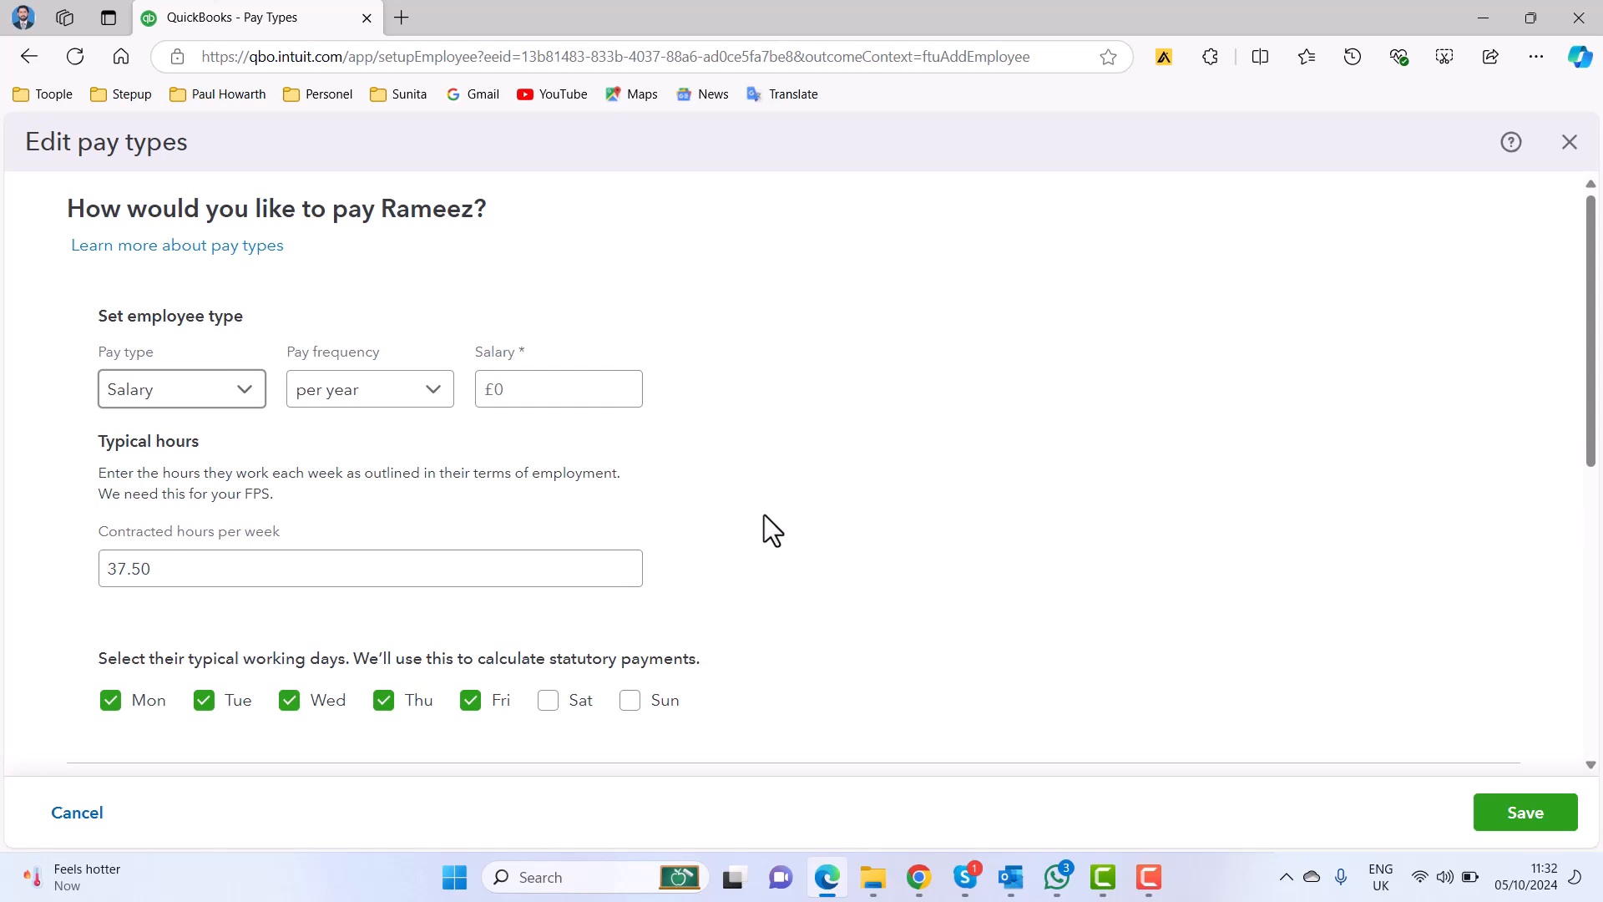
{"action": "left_click", "coordinate": [426, 399]}
{"action": "left_click", "coordinate": [386, 481]}
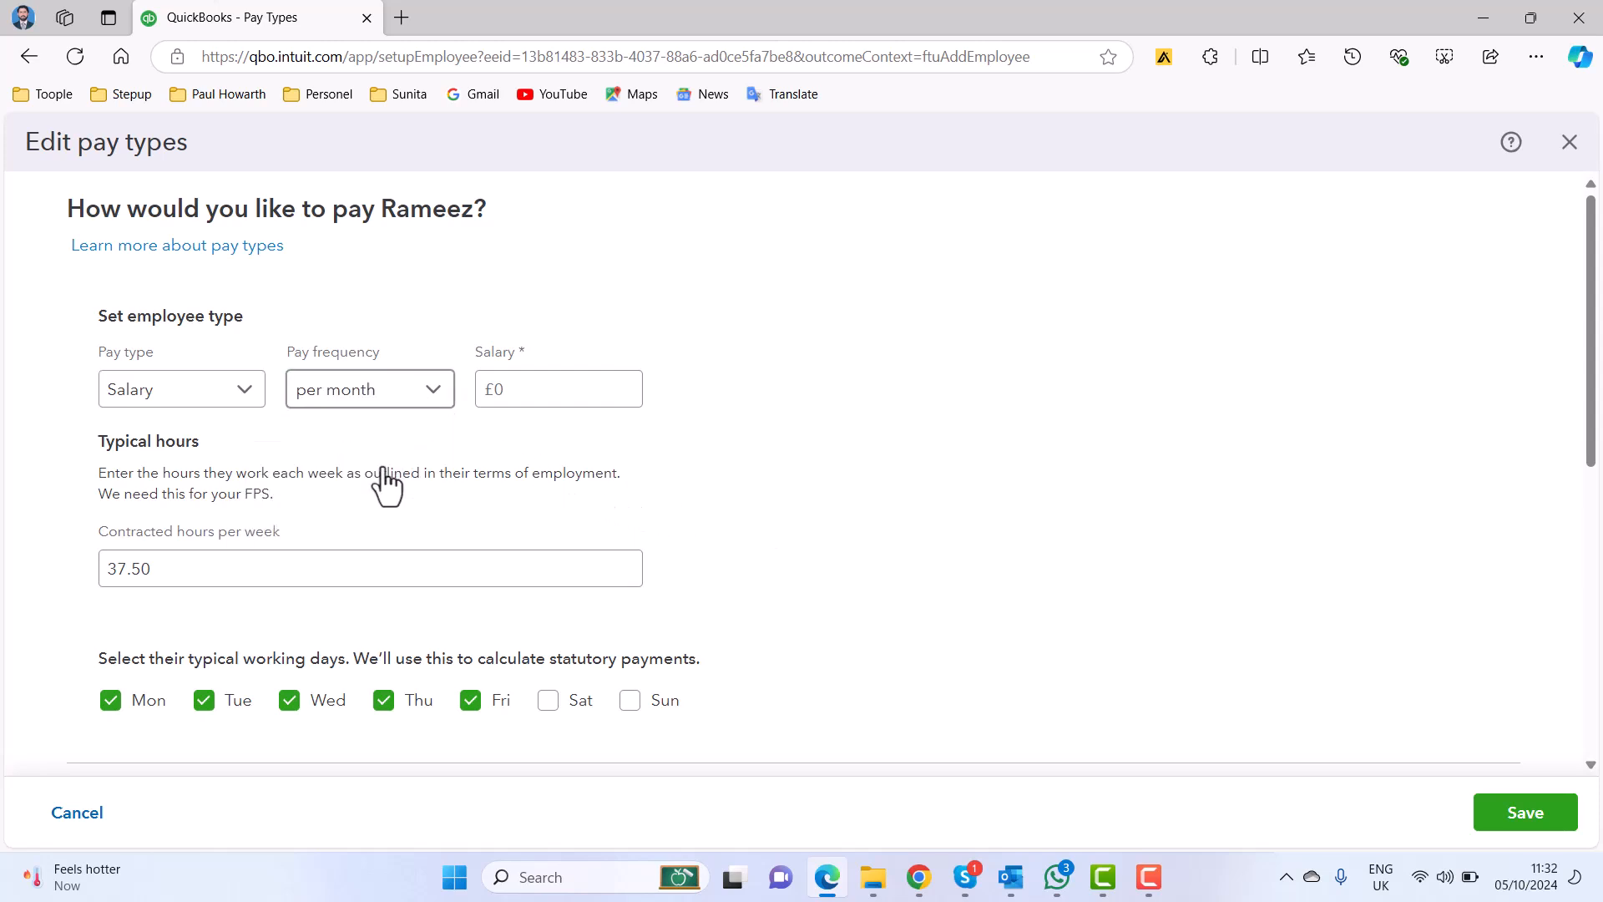
Set the employee's monthly salary to £12,500.
{"action": "left_click", "coordinate": [559, 406]}
{"action": "left_click", "coordinate": [559, 406]}
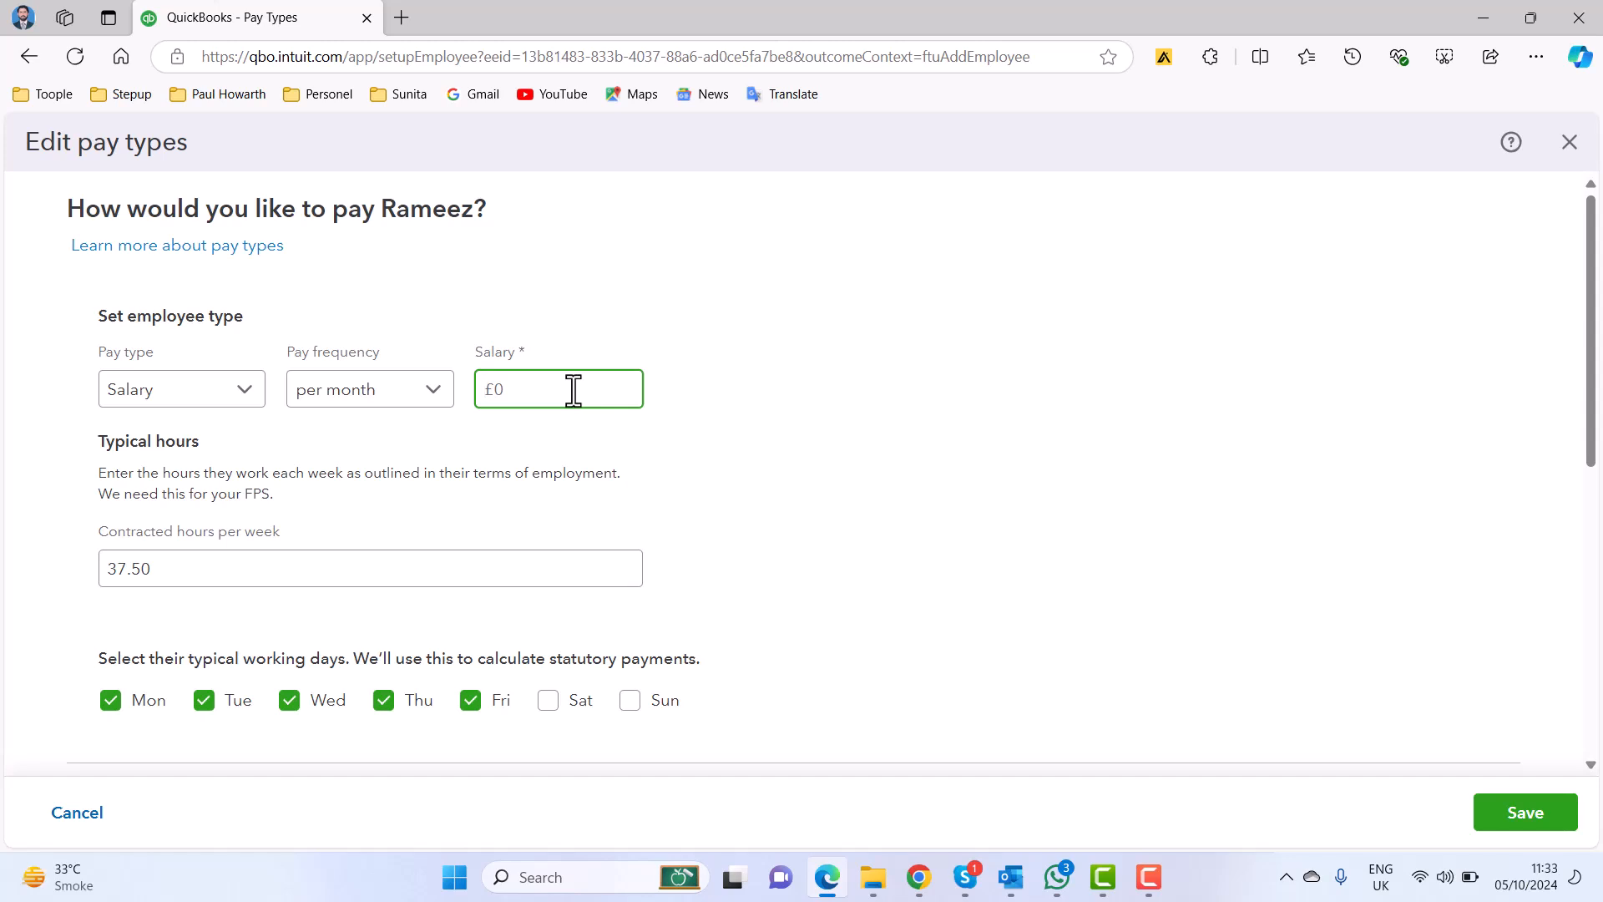
{"action": "type", "text": "12500"}
{"action": "left_click", "coordinate": [748, 477]}
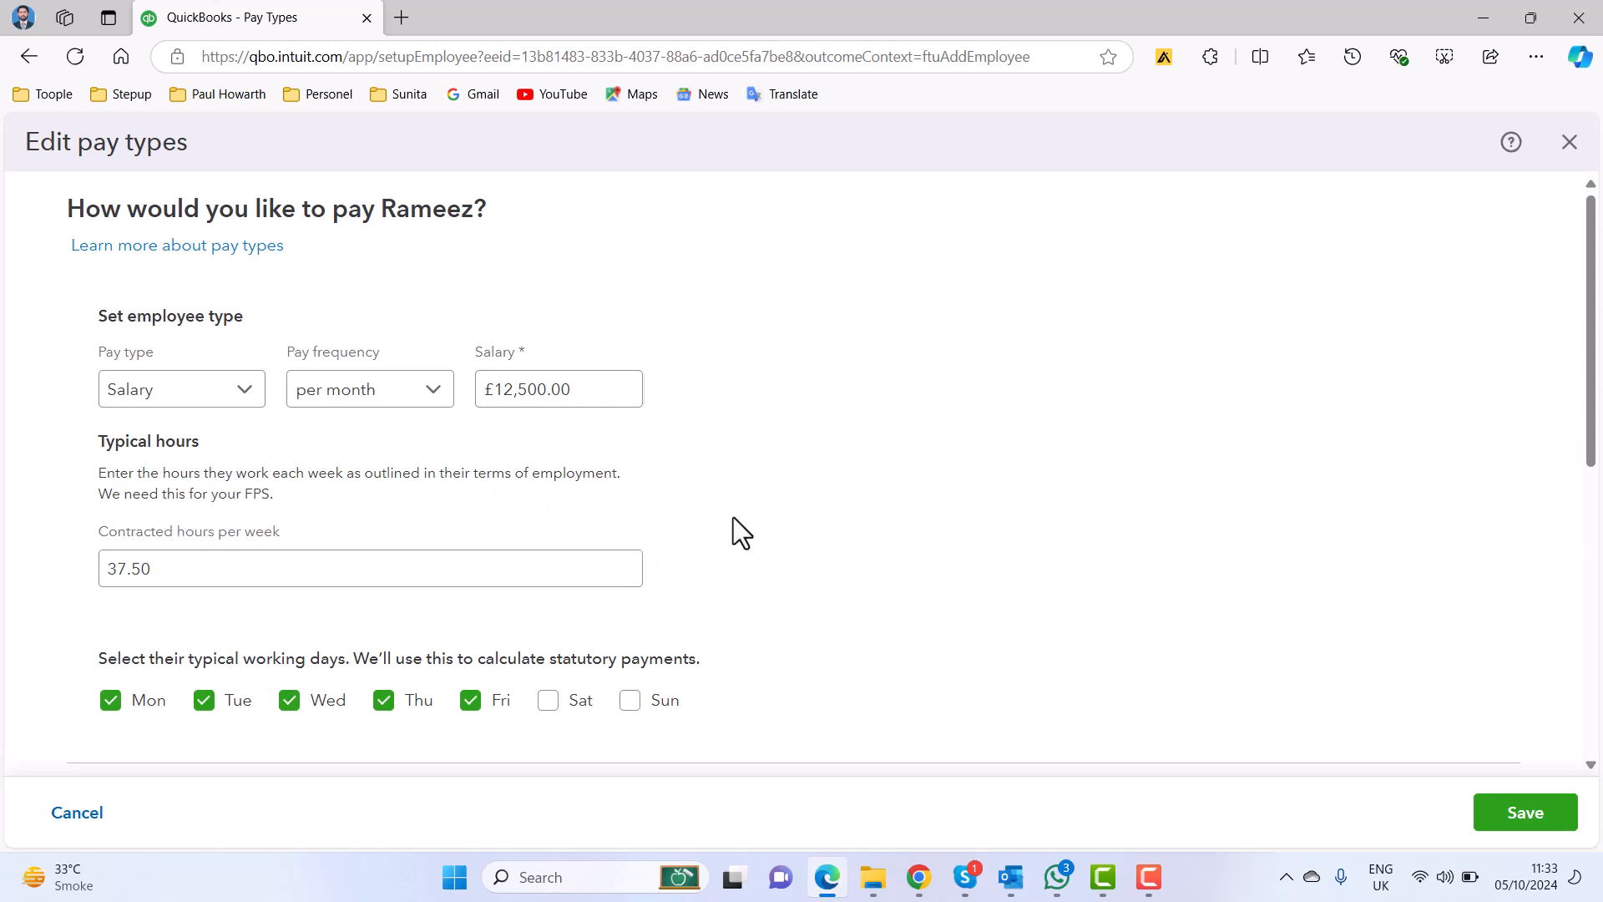
Check the contracted weekly hours and working days, and add Overtime (x 1) as a common pay type.
{"action": "scroll", "coordinate": [778, 511], "scroll_direction": "down", "scroll_amount": 1}
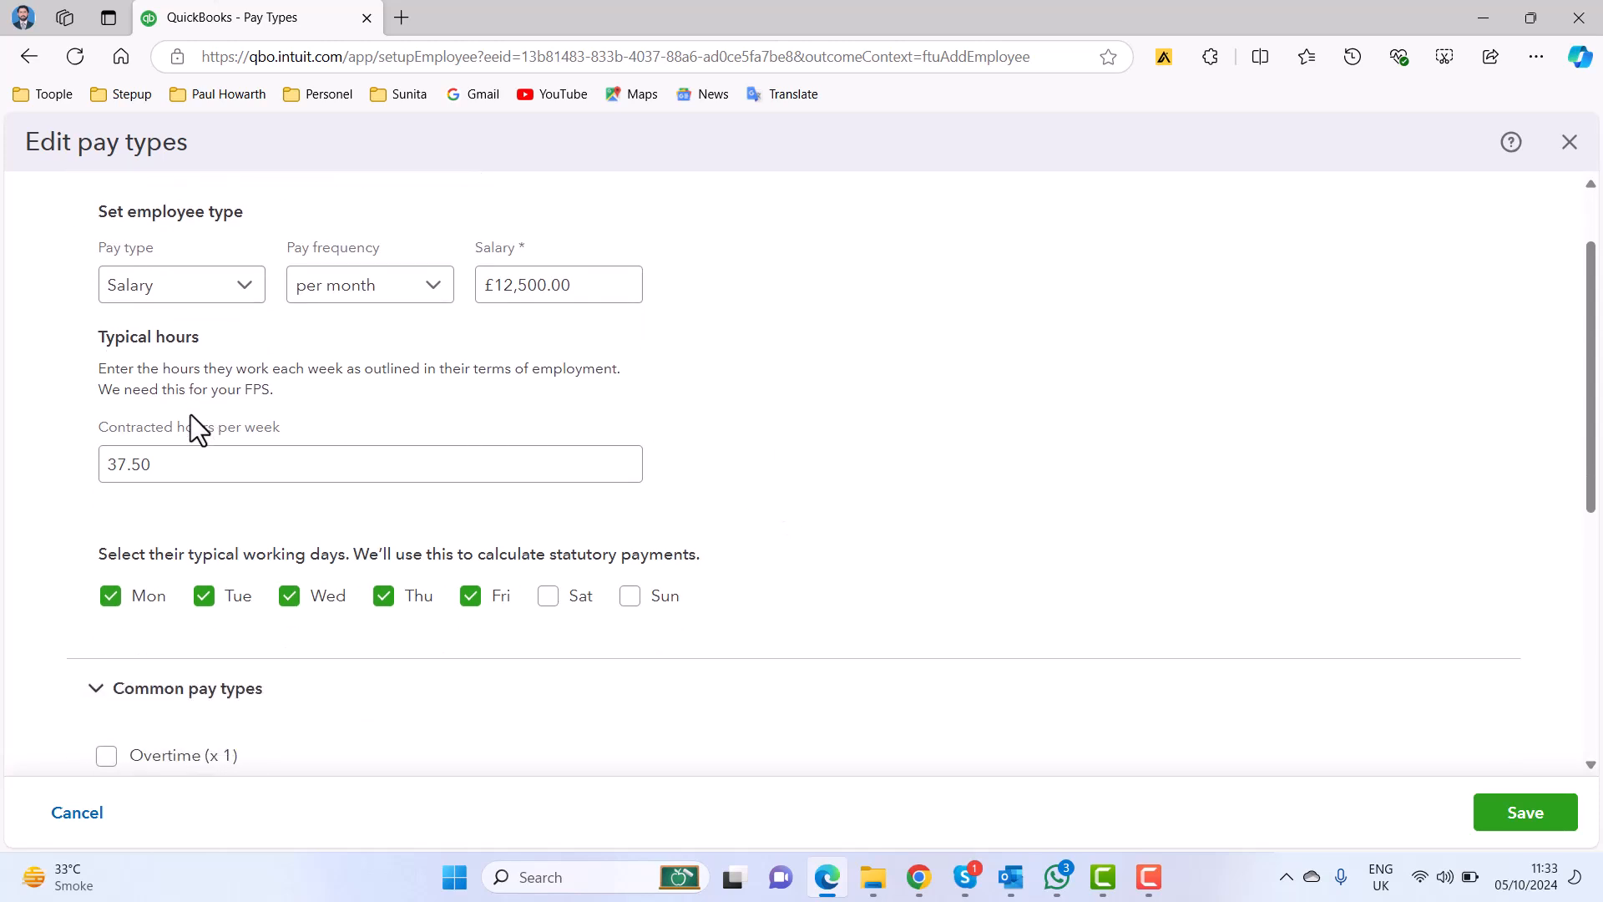
{"action": "left_click", "coordinate": [169, 455]}
{"action": "scroll", "coordinate": [968, 531], "scroll_direction": "down", "scroll_amount": 2}
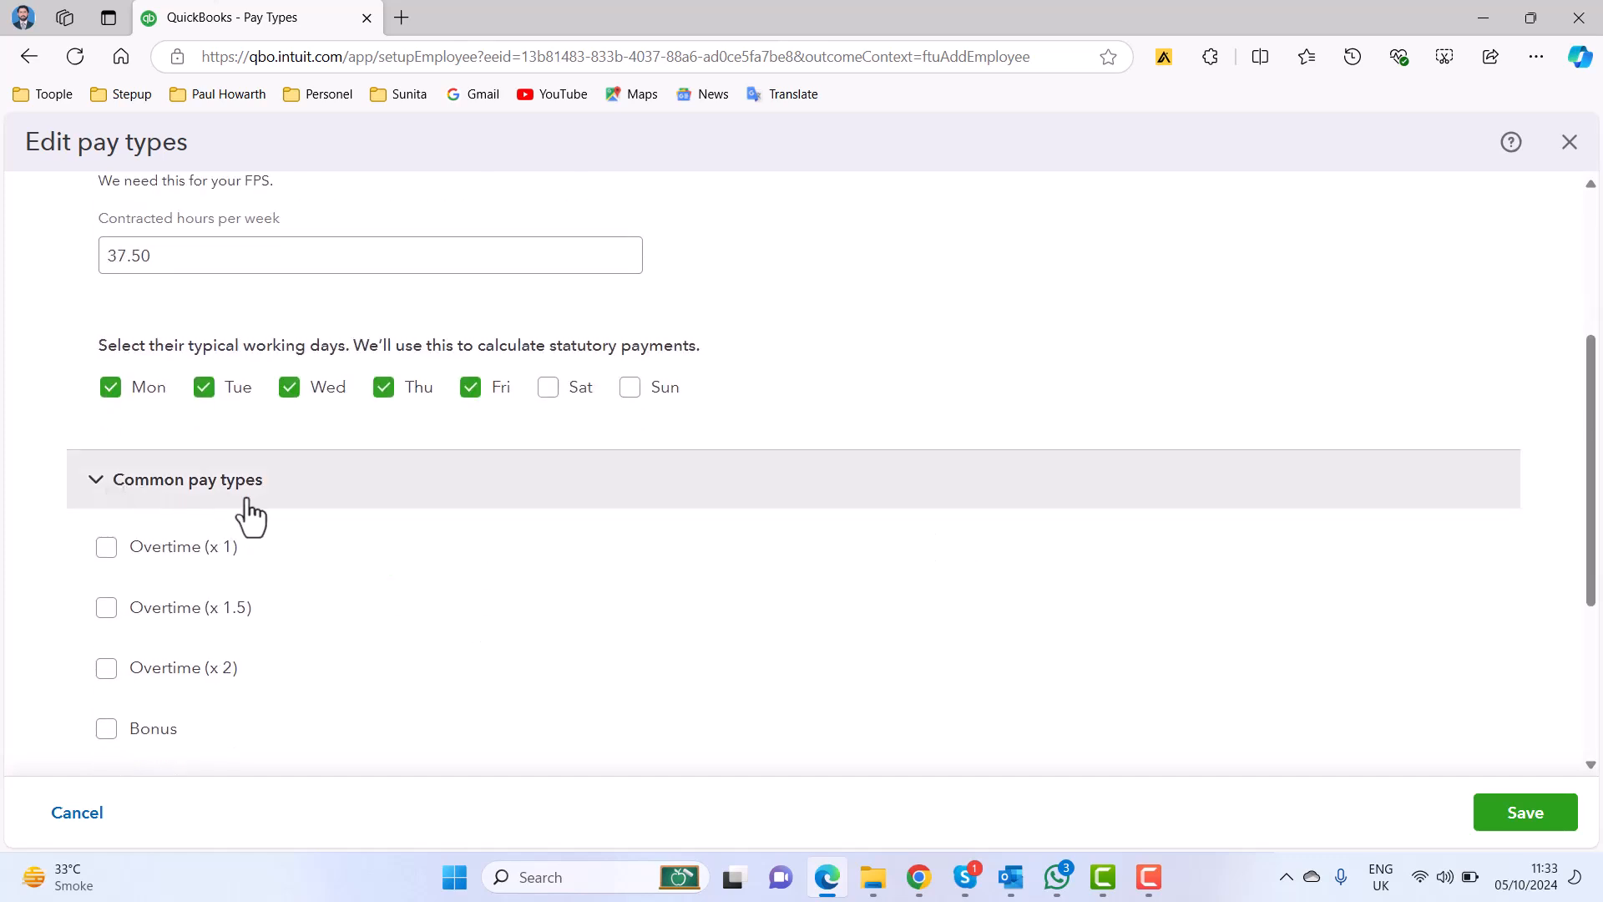
{"action": "scroll", "coordinate": [711, 524], "scroll_direction": "down", "scroll_amount": 1}
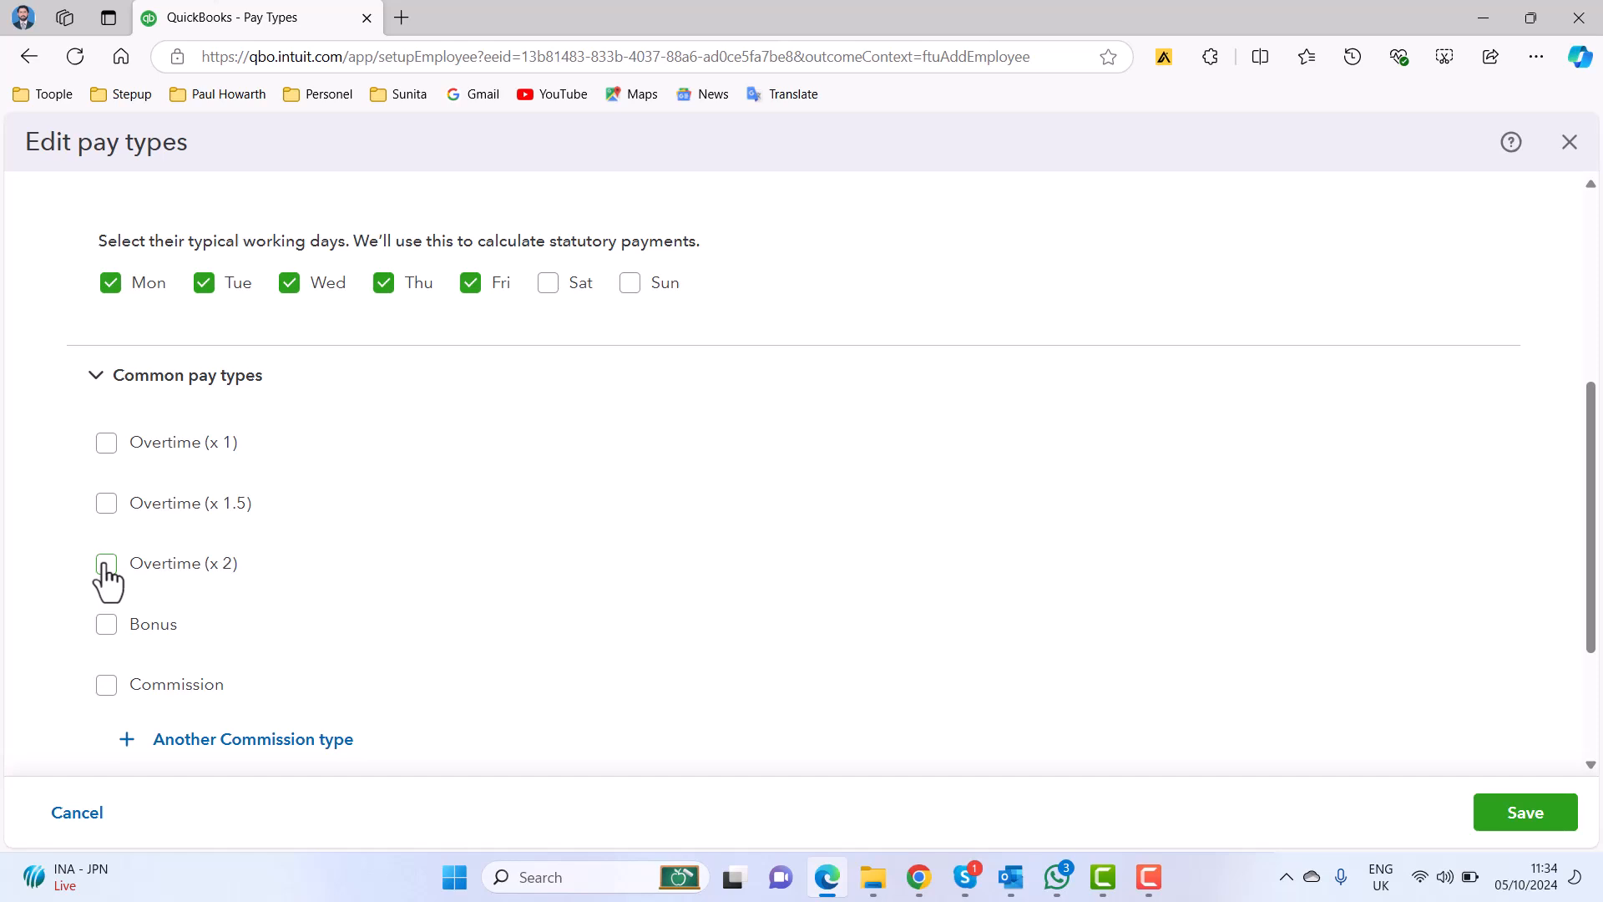
{"action": "left_click", "coordinate": [106, 625]}
{"action": "left_click", "coordinate": [109, 628]}
{"action": "left_click", "coordinate": [105, 446]}
Review the leave types and expanded additional pay types, and save the employee's pay types.
{"action": "scroll", "coordinate": [919, 509], "scroll_direction": "down", "scroll_amount": 3}
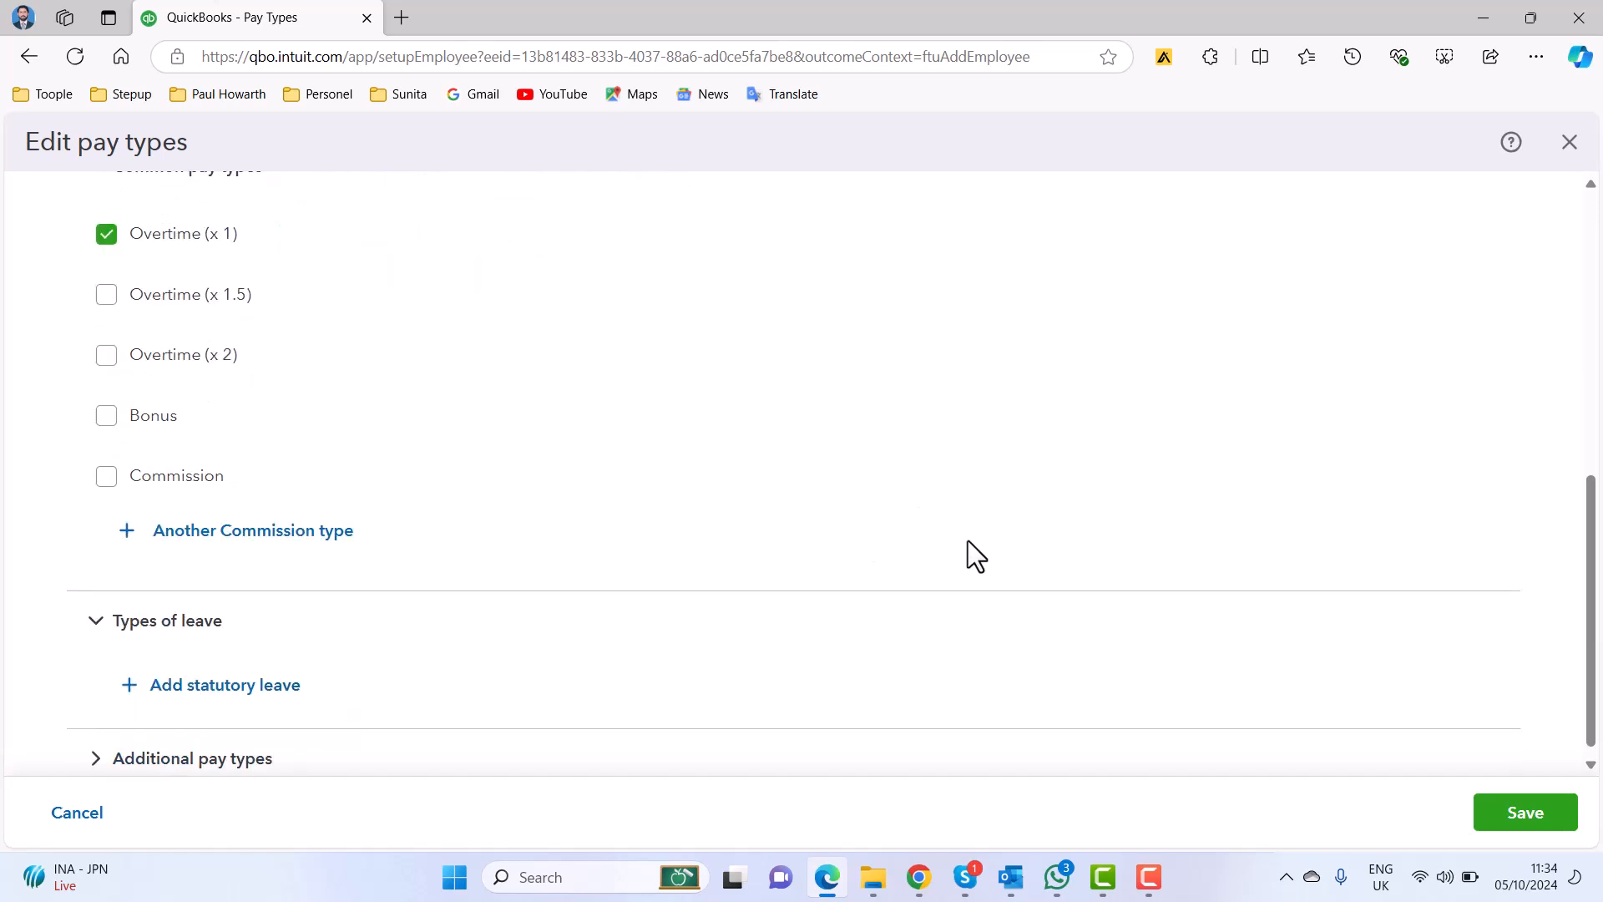
{"action": "scroll", "coordinate": [969, 539], "scroll_direction": "down", "scroll_amount": 1}
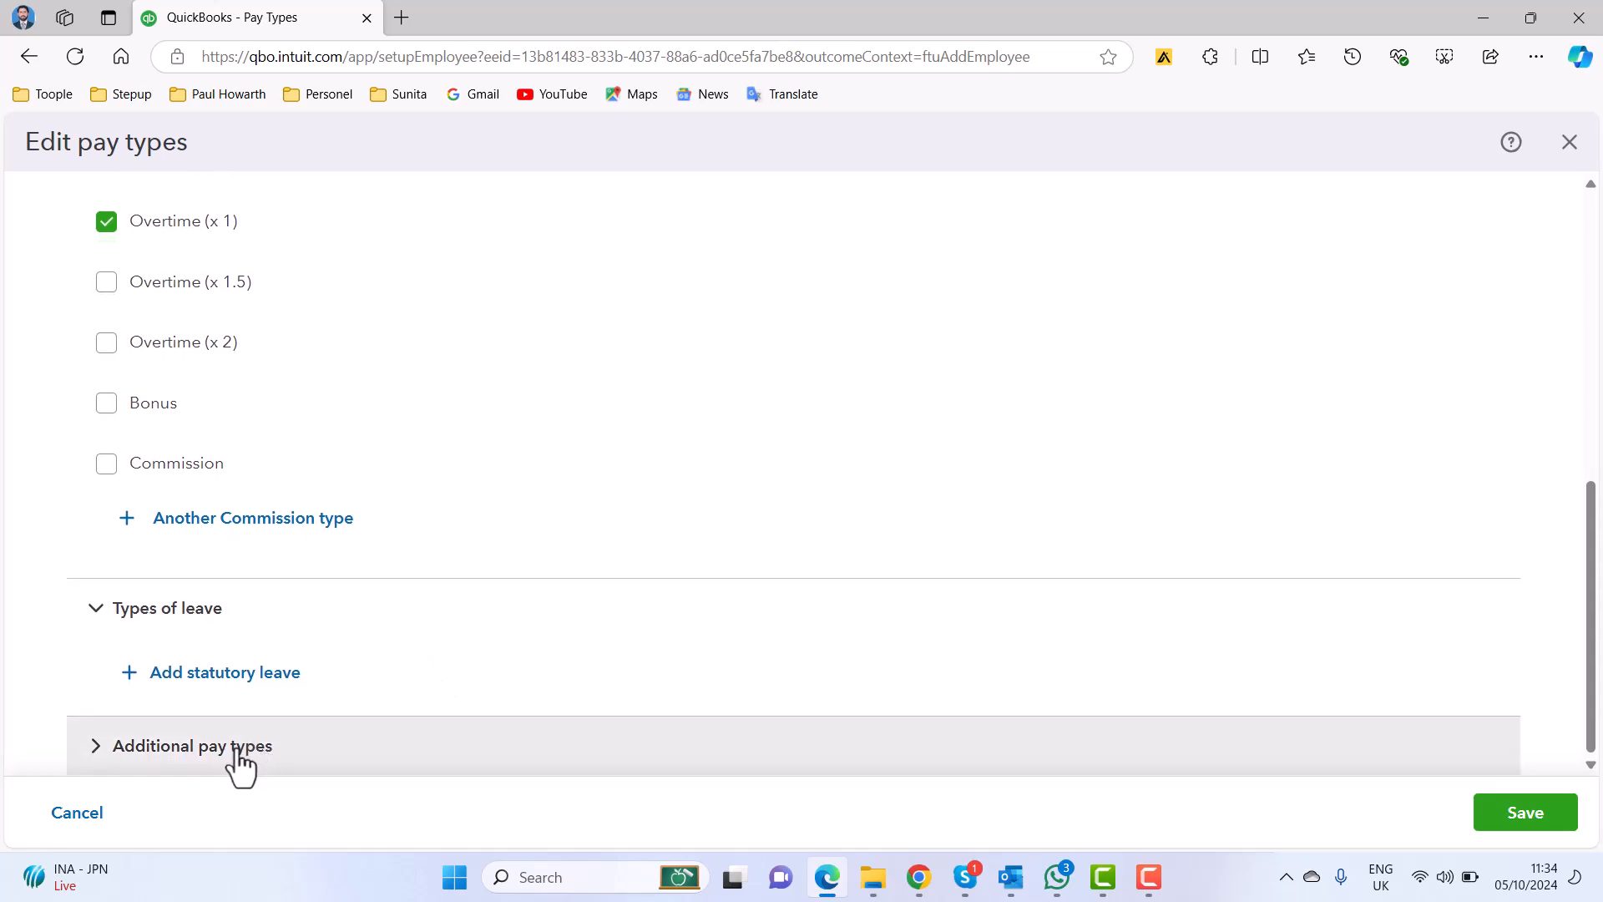
{"action": "left_click", "coordinate": [97, 758]}
{"action": "scroll", "coordinate": [758, 622], "scroll_direction": "down", "scroll_amount": 3}
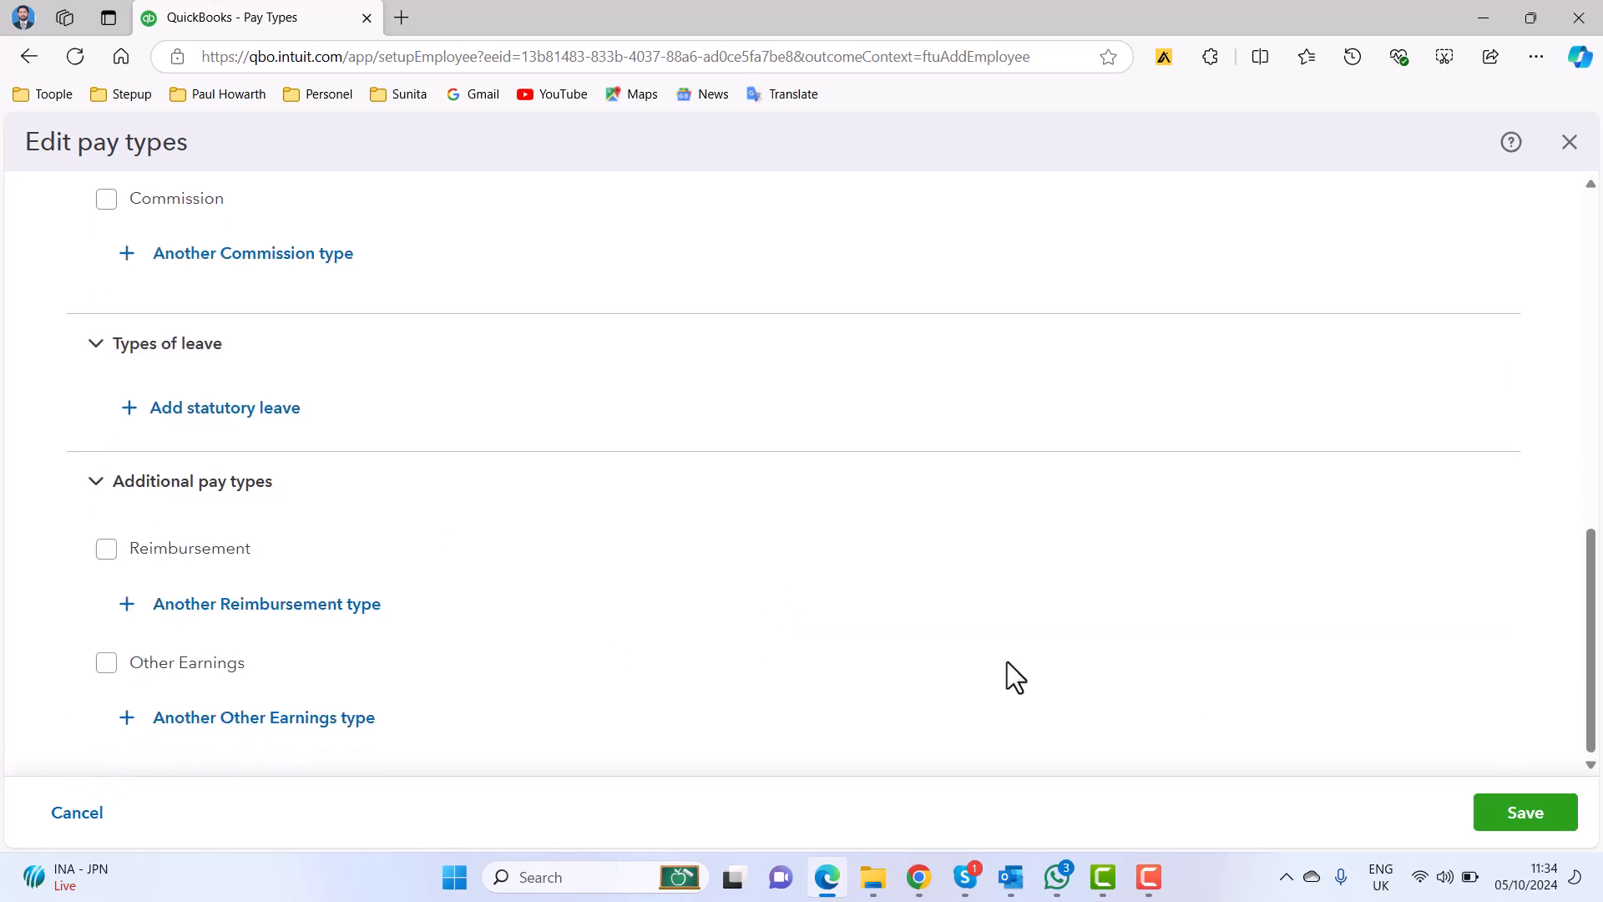
{"action": "left_click", "coordinate": [1518, 805]}
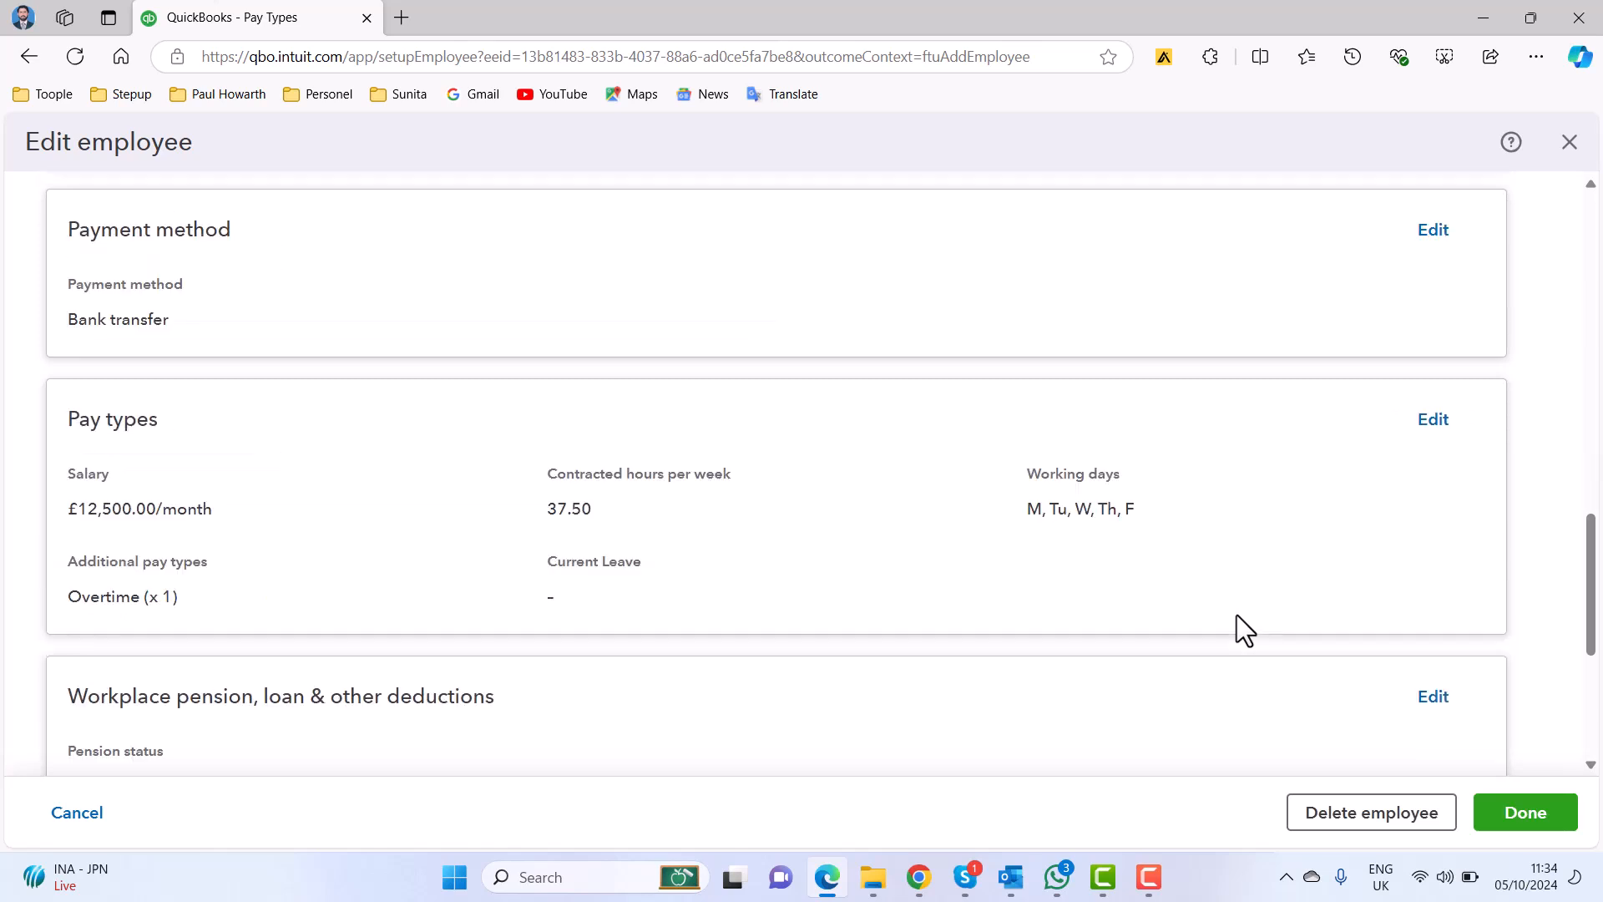
Review the saved pay types and open the employee's workplace pension, loan and other deductions for editing.
{"action": "scroll", "coordinate": [1371, 520], "scroll_direction": "down", "scroll_amount": 1}
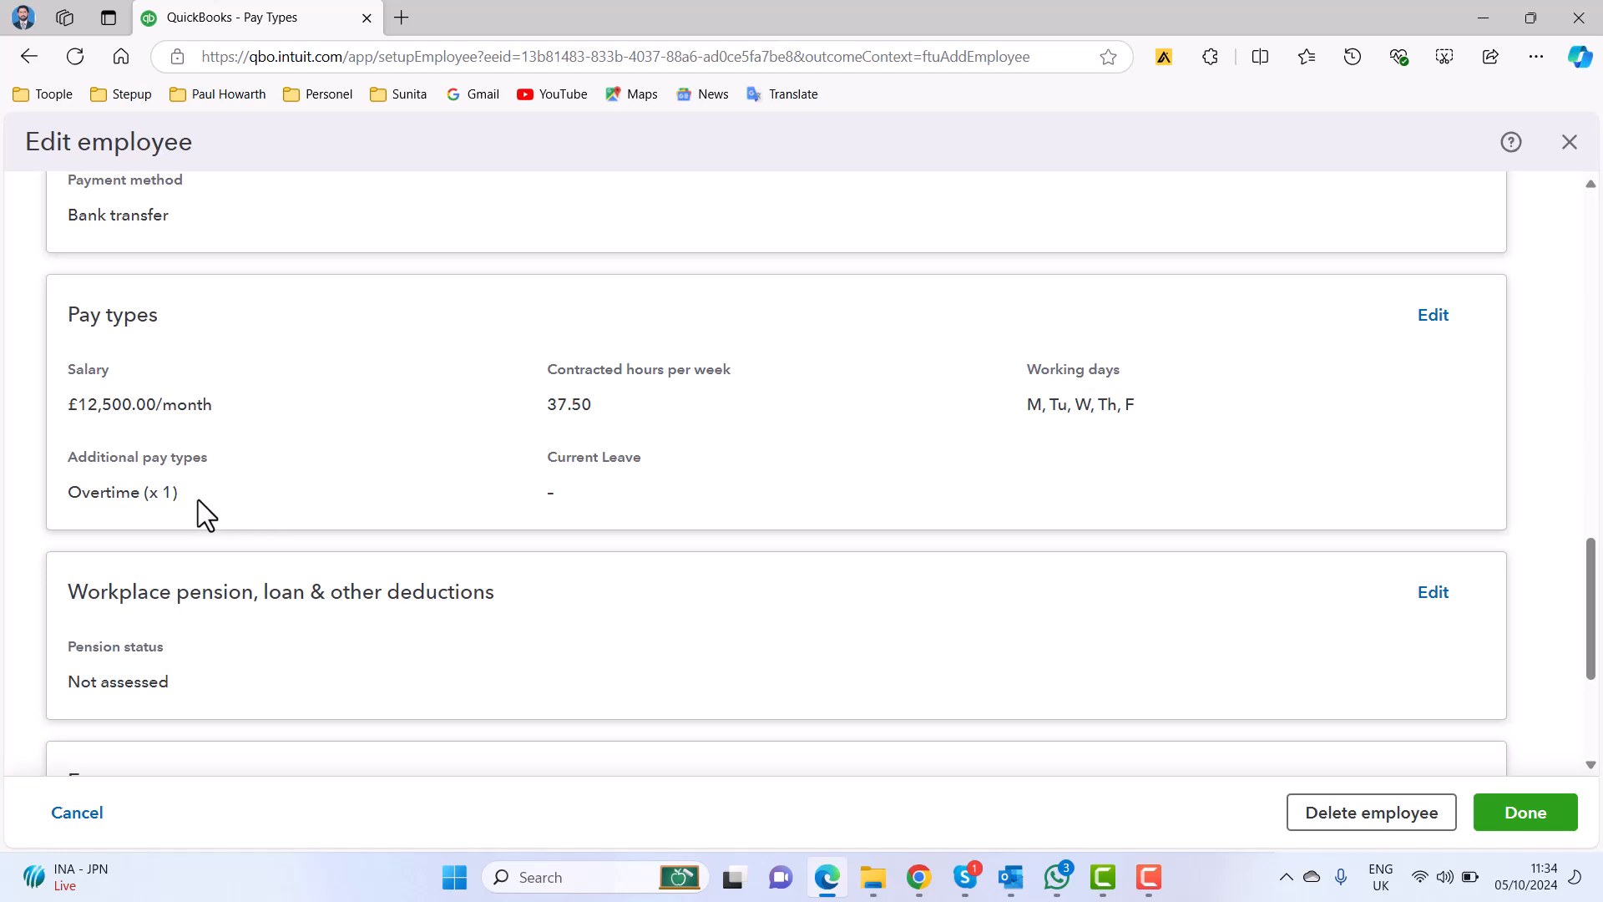
{"action": "scroll", "coordinate": [970, 473], "scroll_direction": "down", "scroll_amount": 1}
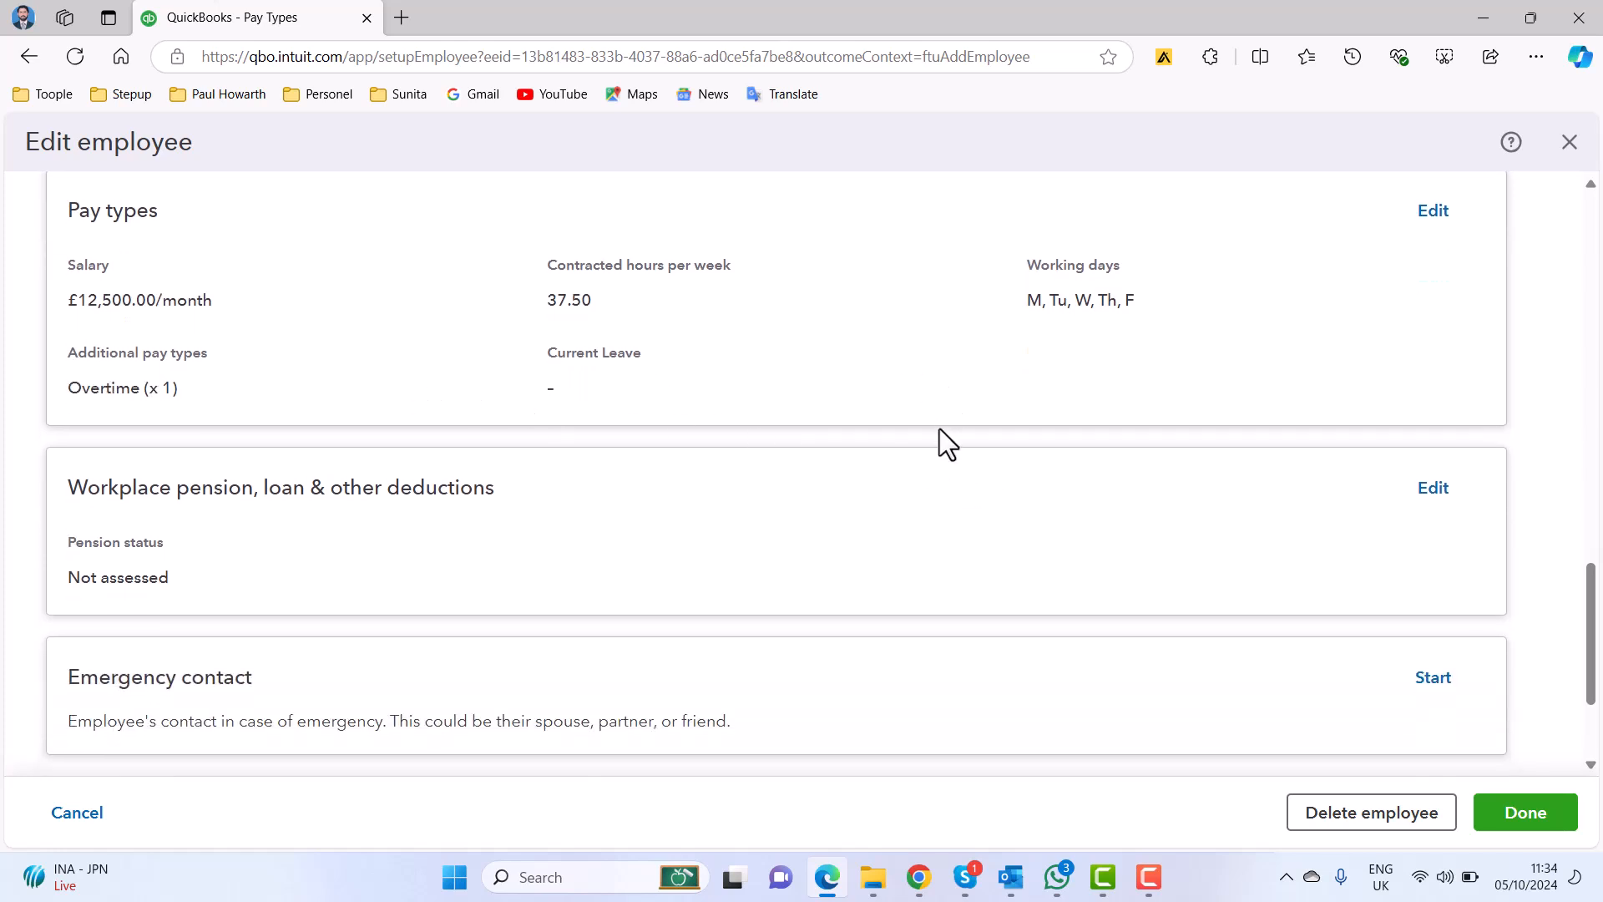
{"action": "scroll", "coordinate": [939, 429], "scroll_direction": "down", "scroll_amount": 1}
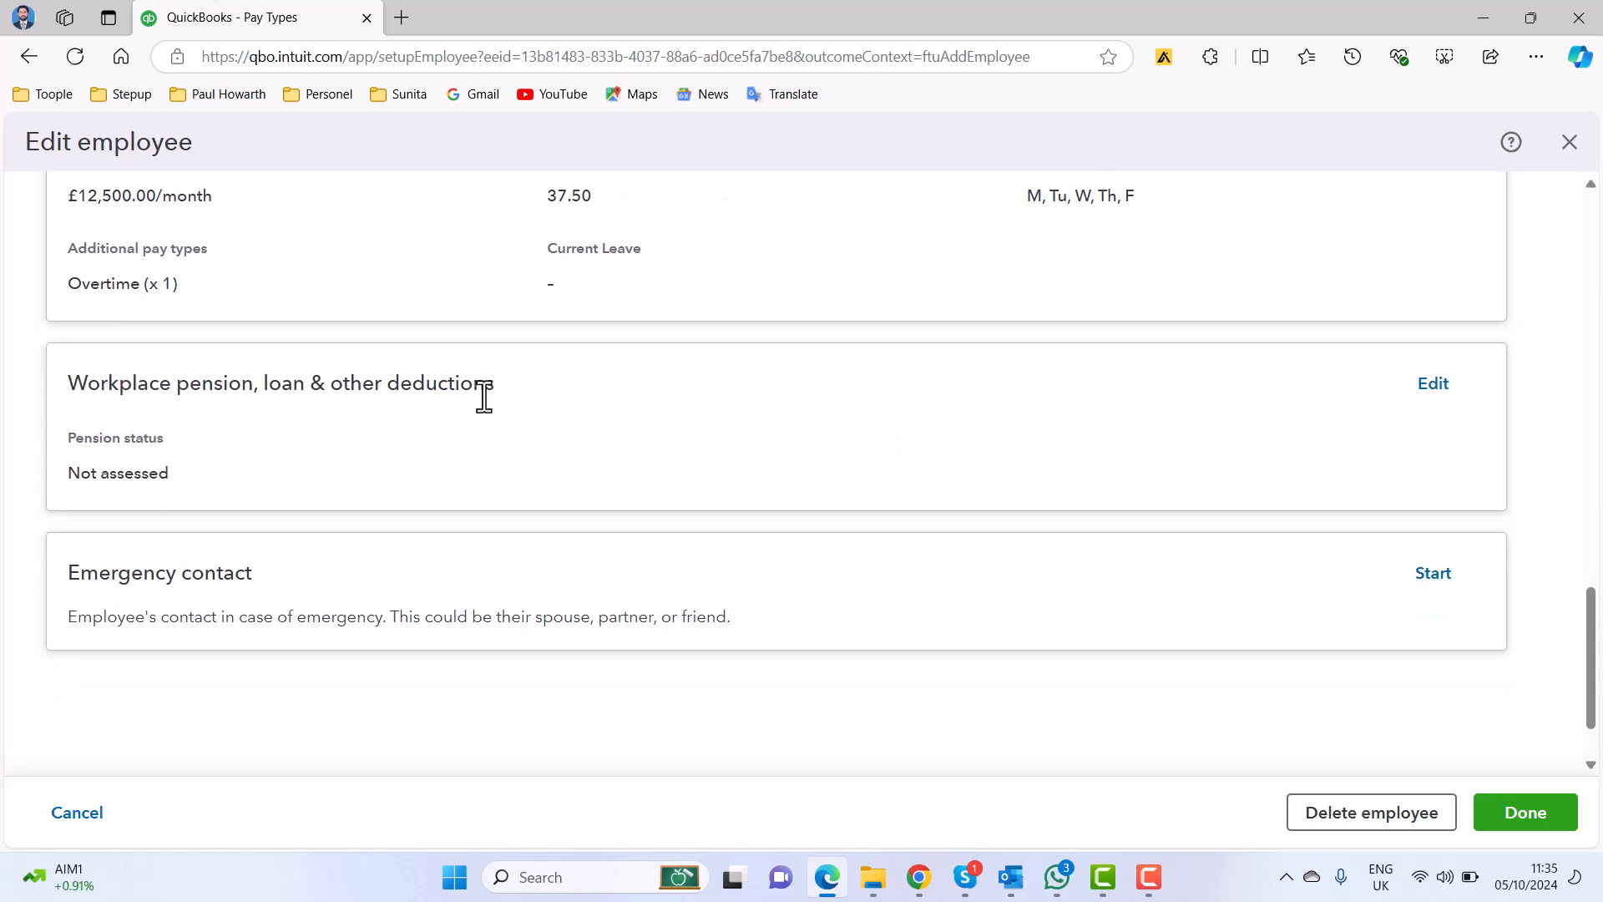
{"action": "left_click", "coordinate": [1440, 384]}
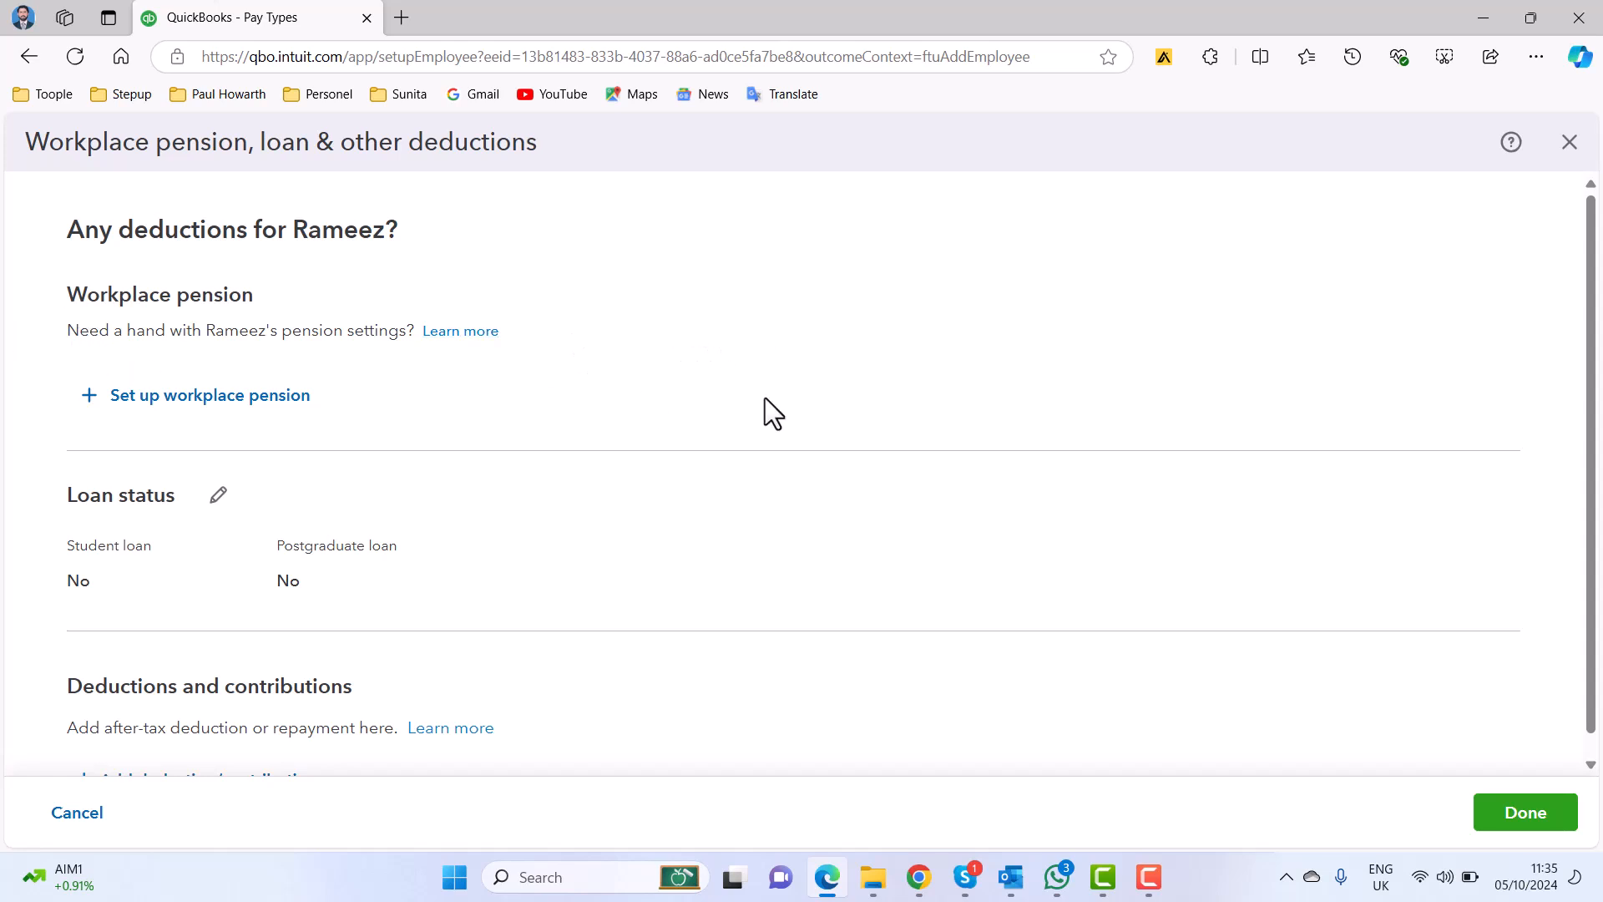
Review the employee's workplace pension, loan status and deductions, and finish that section without adding any deduction.
{"action": "scroll", "coordinate": [758, 399], "scroll_direction": "down", "scroll_amount": 1}
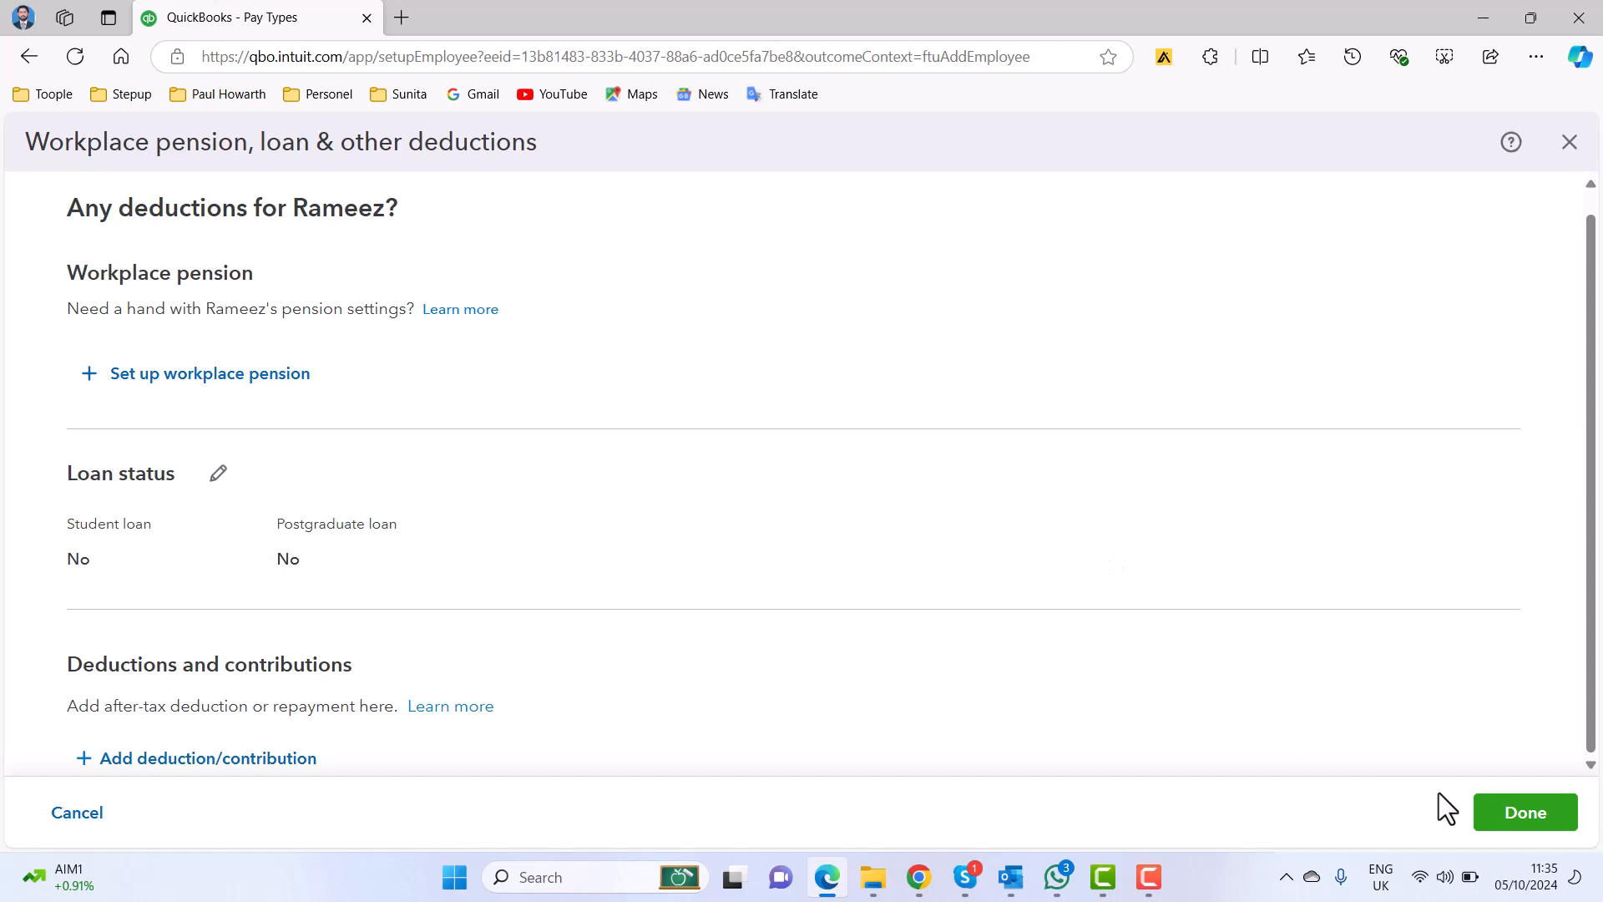
{"action": "left_click", "coordinate": [1489, 817]}
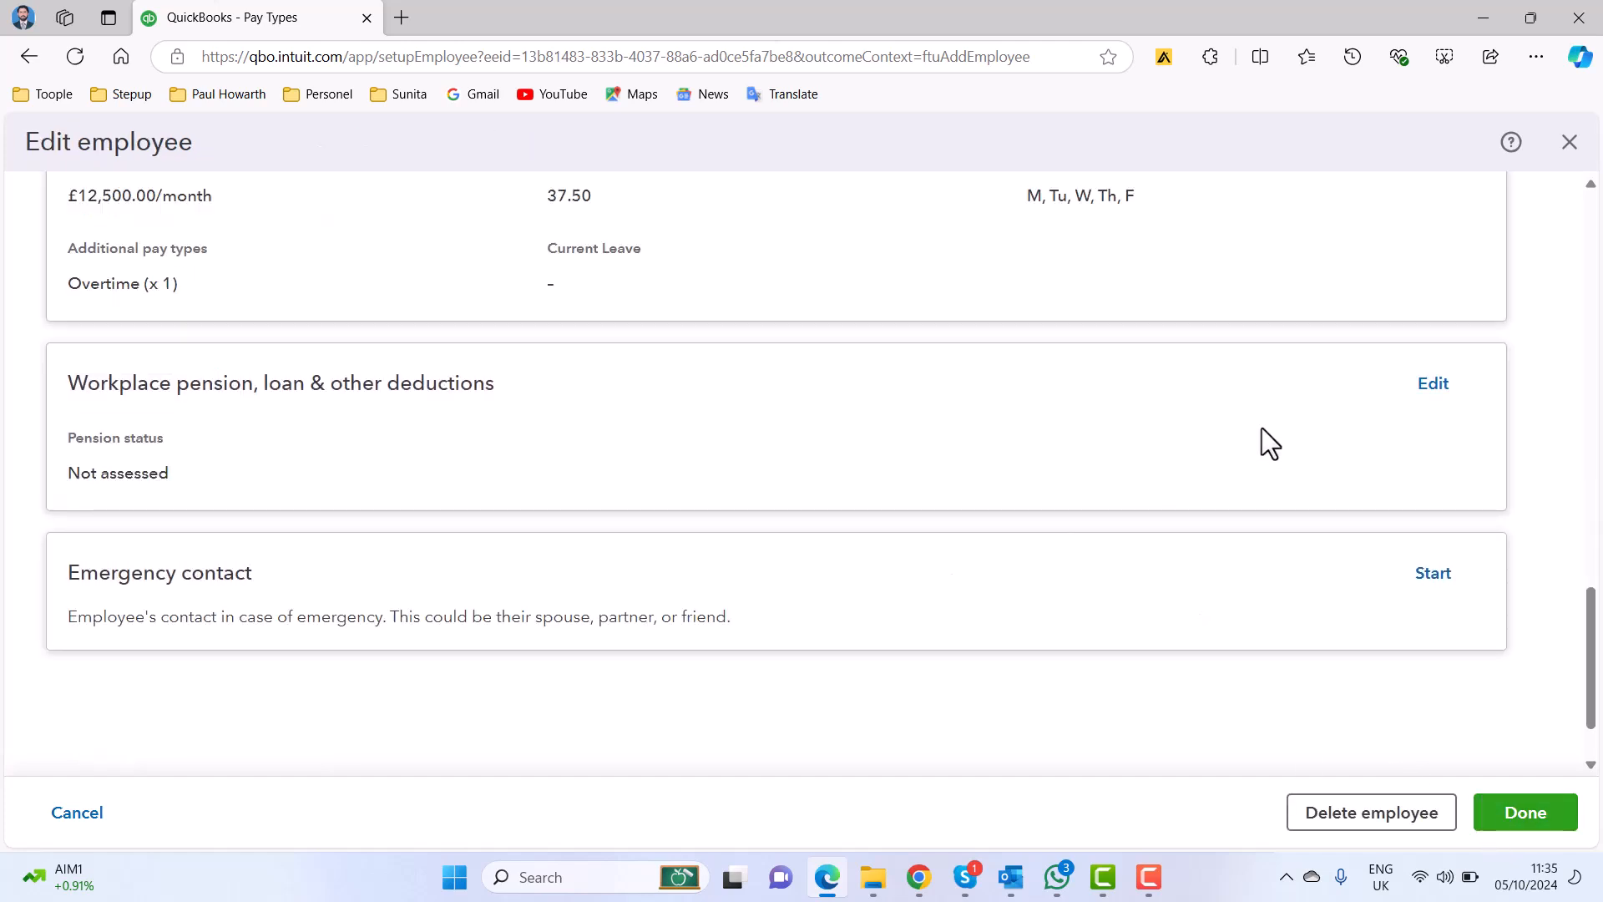
Add and save the employee's emergency contact with first and last name, relationship Father, phone number and email address.
{"action": "scroll", "coordinate": [1188, 451], "scroll_direction": "down", "scroll_amount": 1}
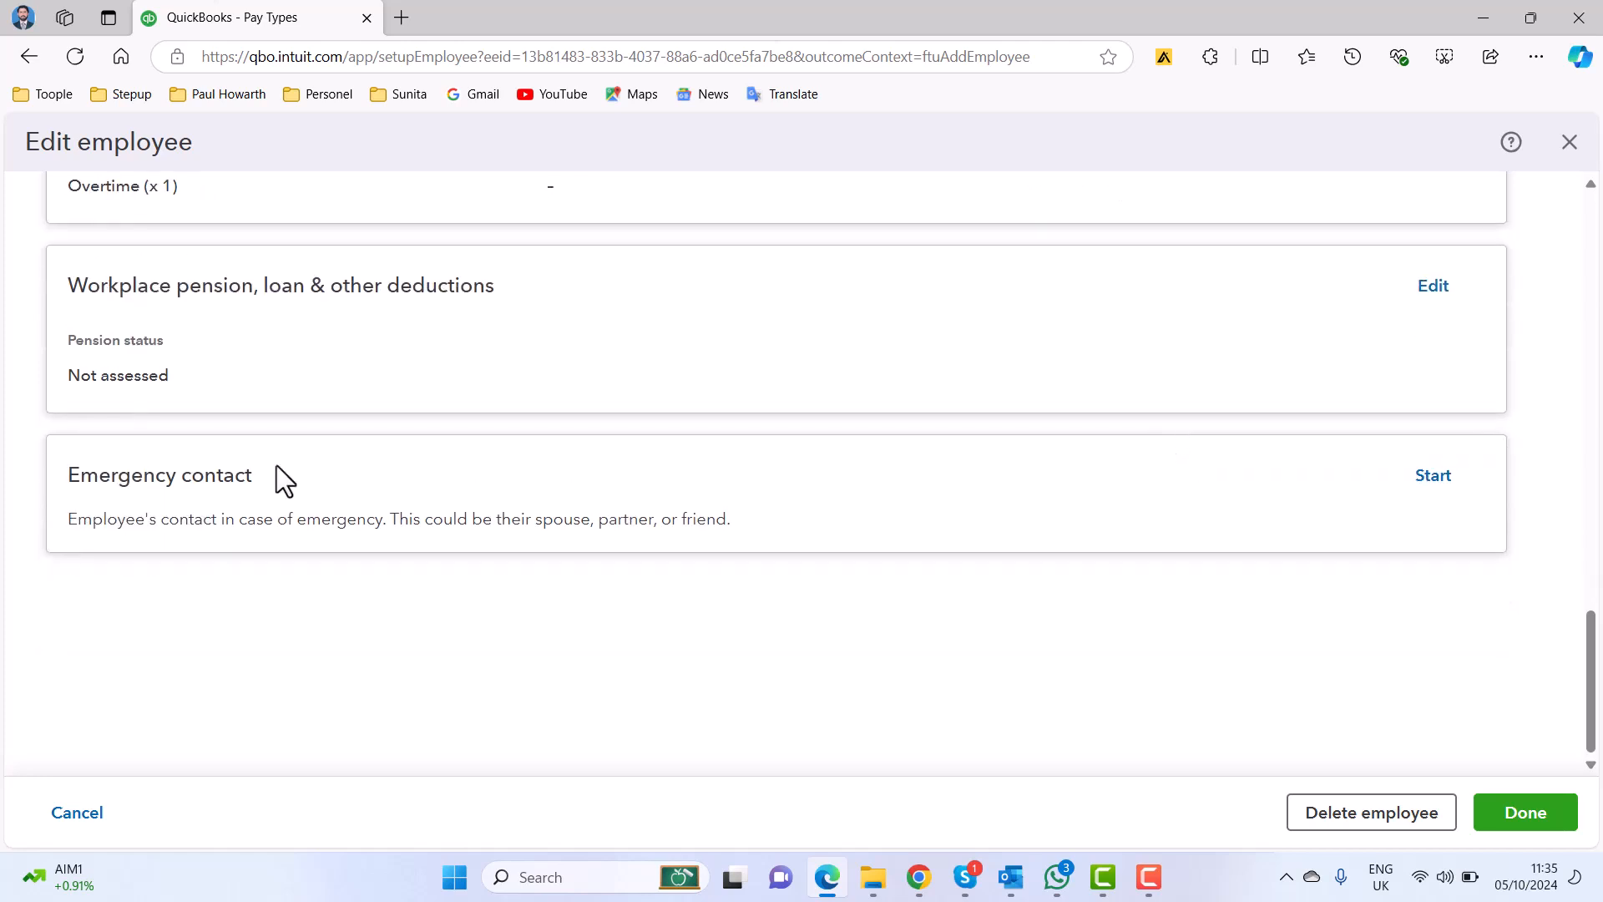
{"action": "left_click", "coordinate": [1420, 488]}
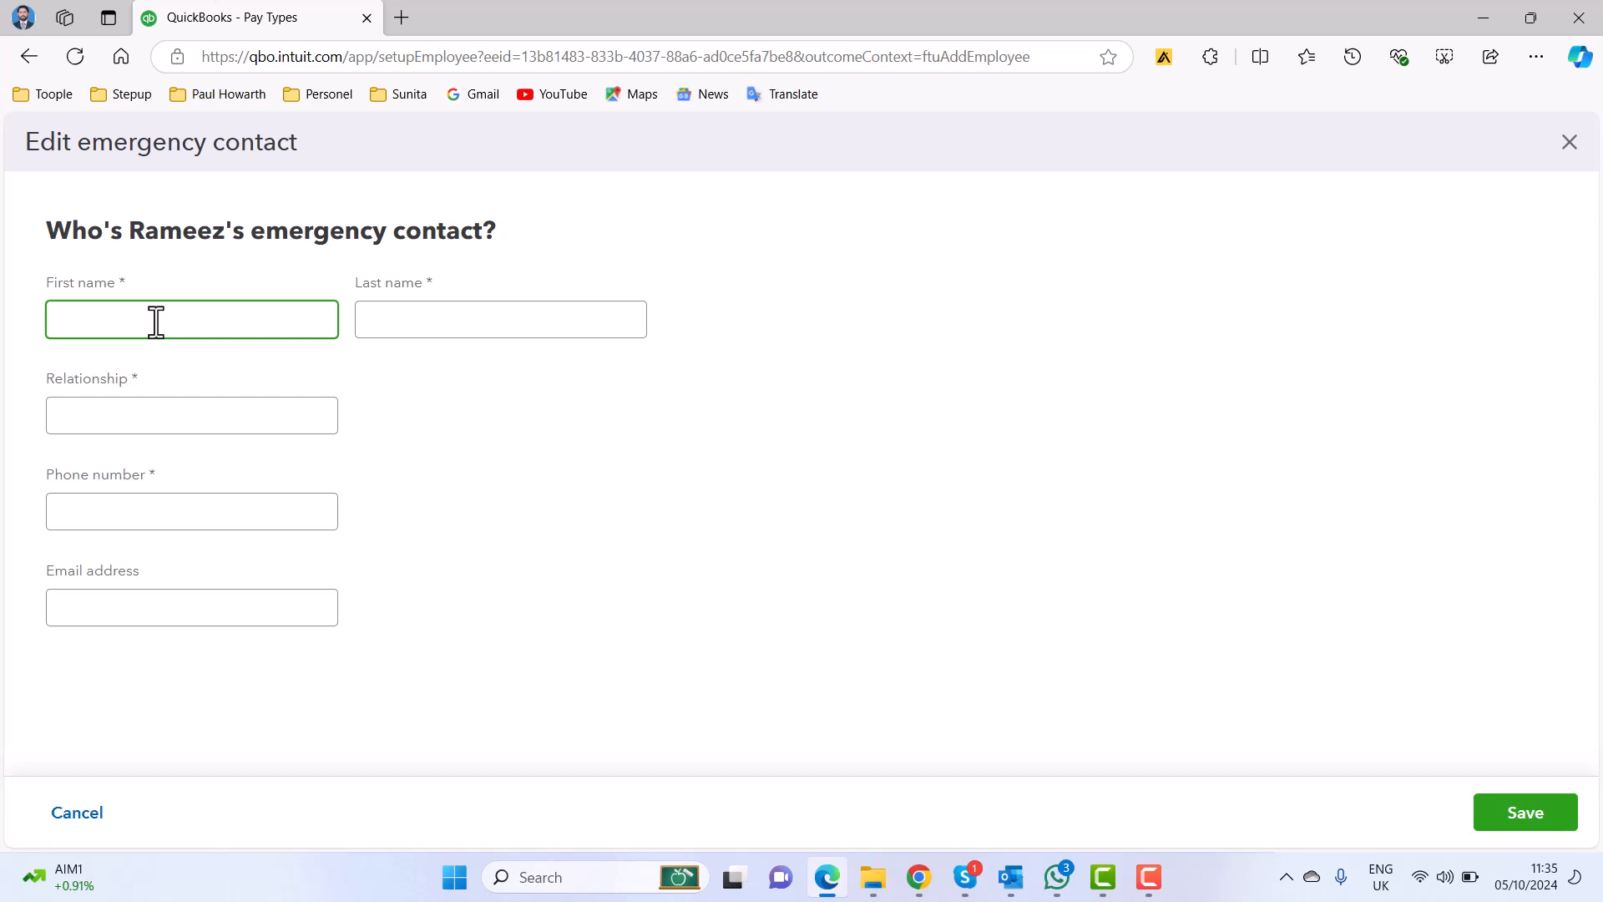
{"action": "type", "text": "Nz"}
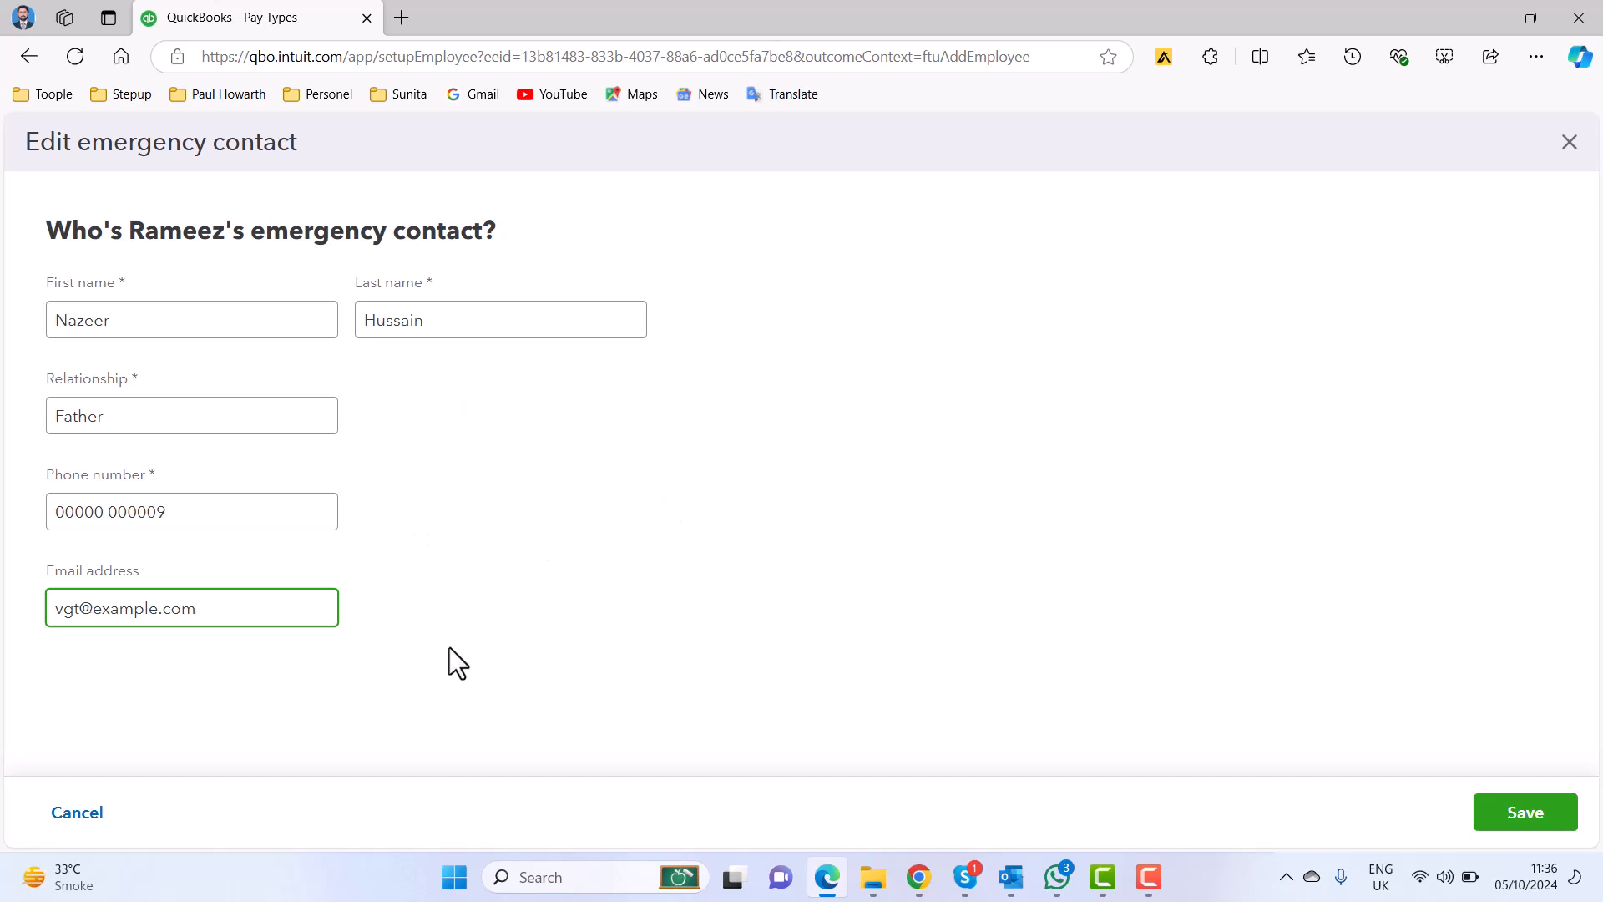
{"action": "left_click", "coordinate": [1517, 819]}
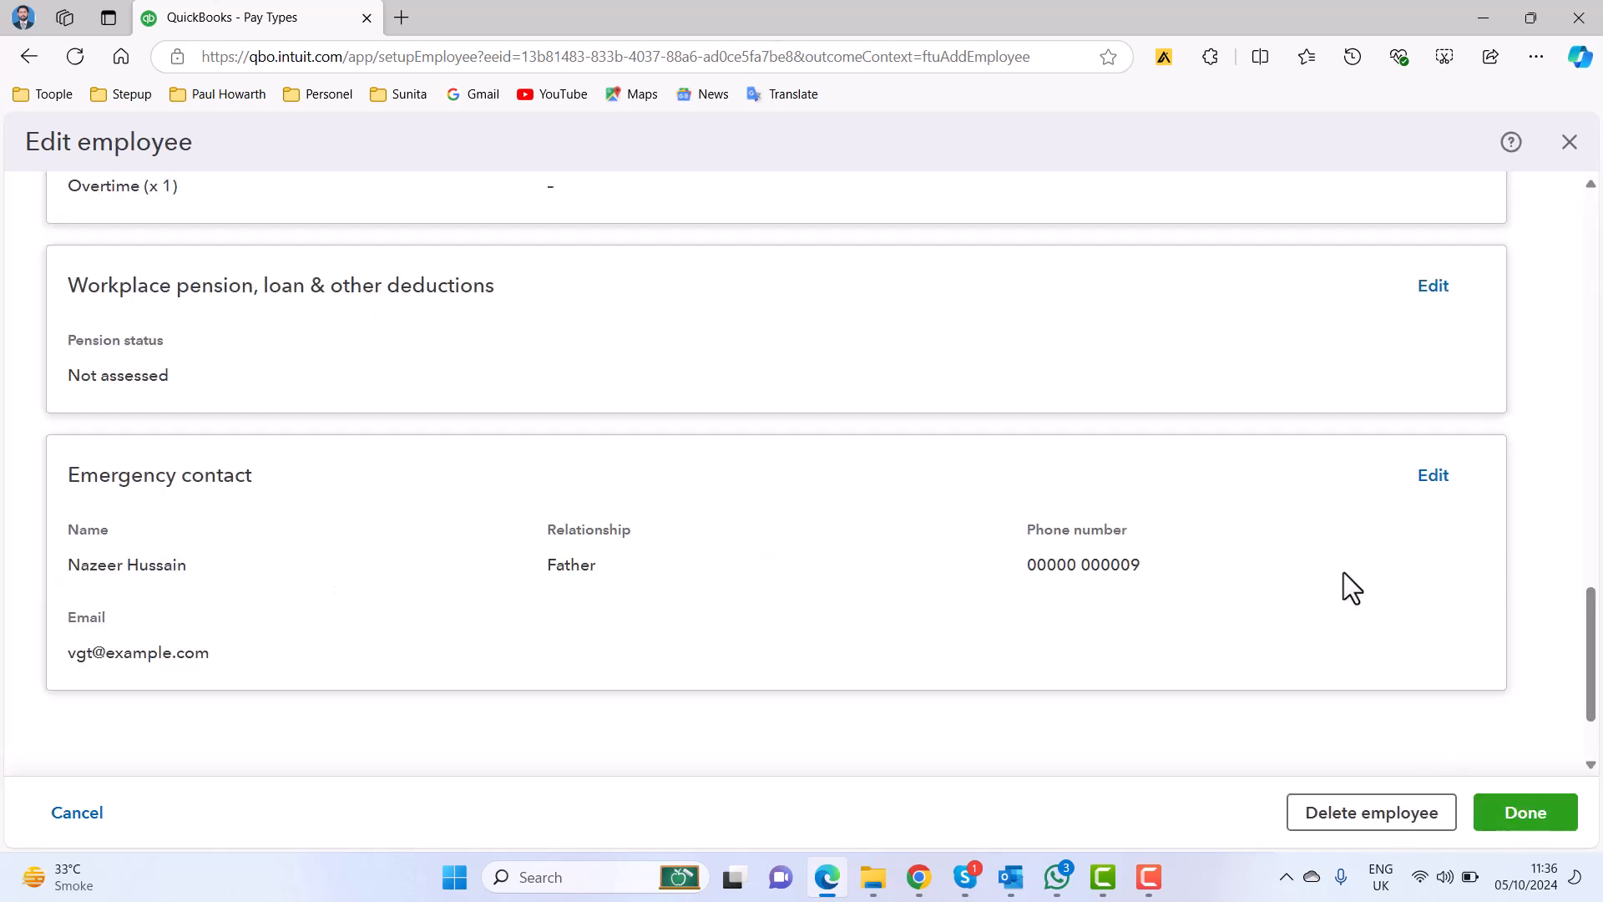
Review the saved emergency contact details and finish editing the employee's record.
{"action": "scroll", "coordinate": [1160, 614], "scroll_direction": "down", "scroll_amount": 2}
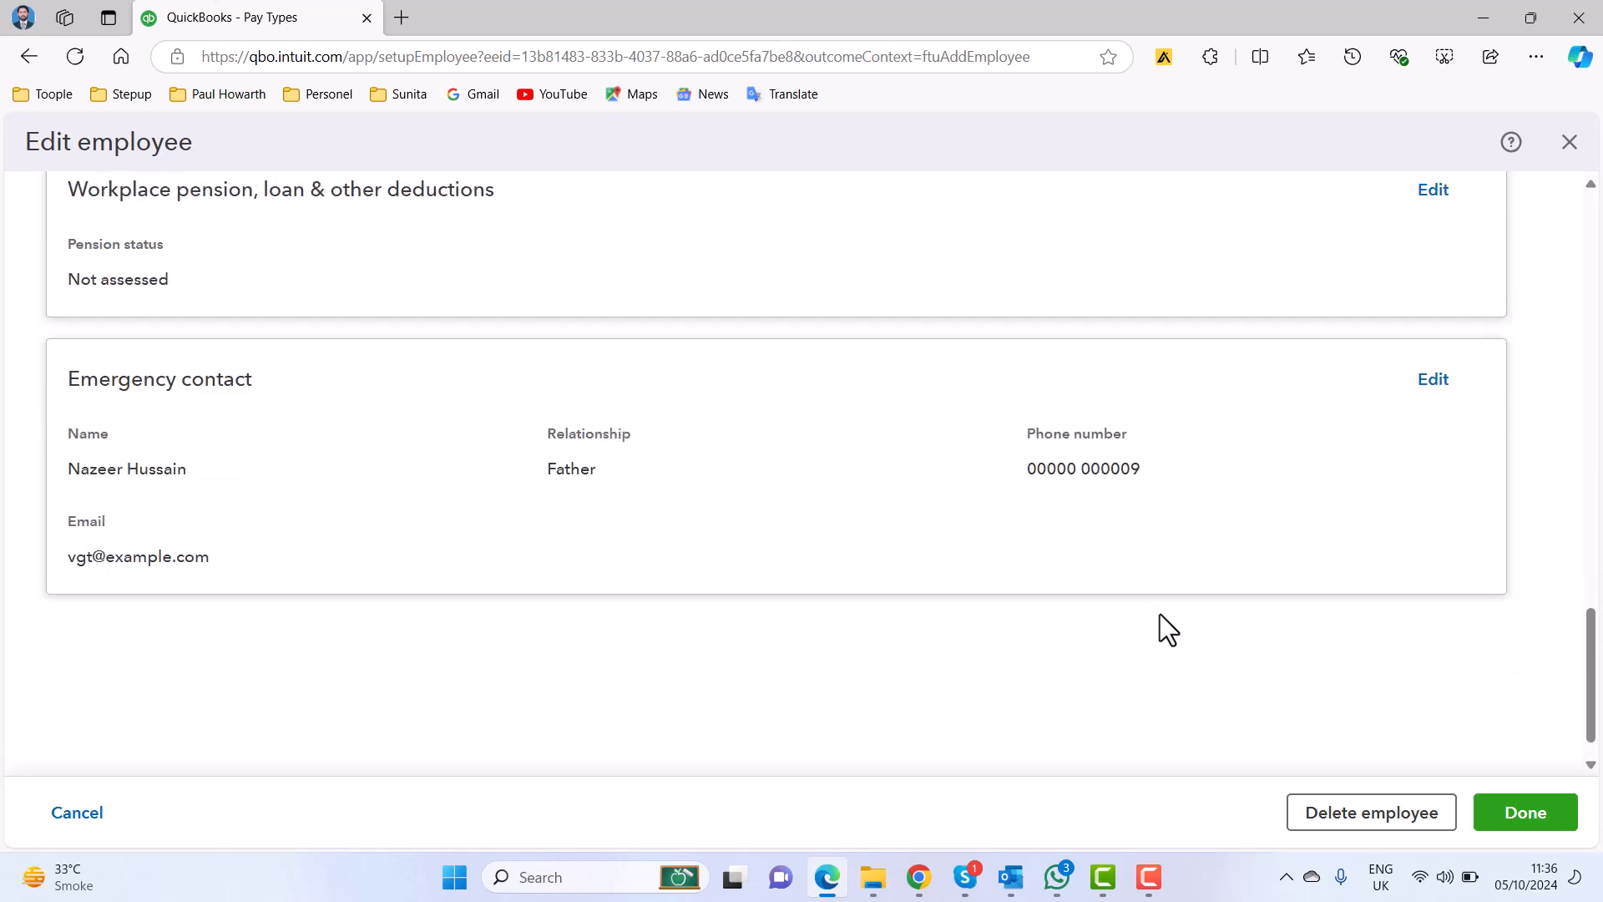
{"action": "scroll", "coordinate": [1160, 614], "scroll_direction": "up", "scroll_amount": 1}
{"action": "scroll", "coordinate": [1160, 613], "scroll_direction": "down", "scroll_amount": 1}
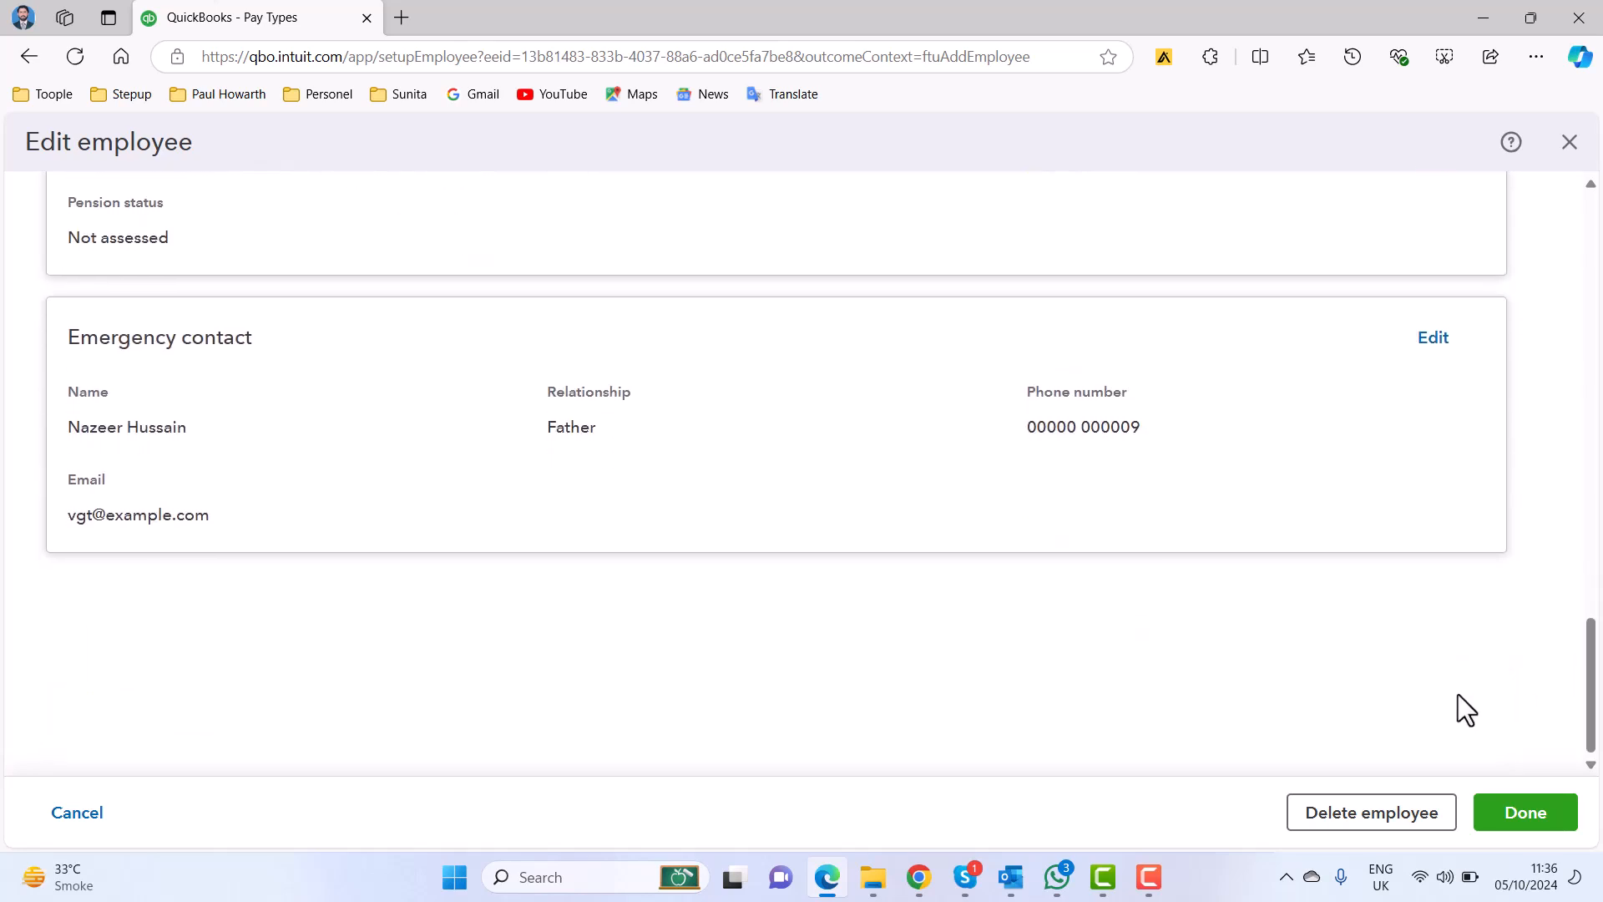
{"action": "left_click", "coordinate": [1540, 809]}
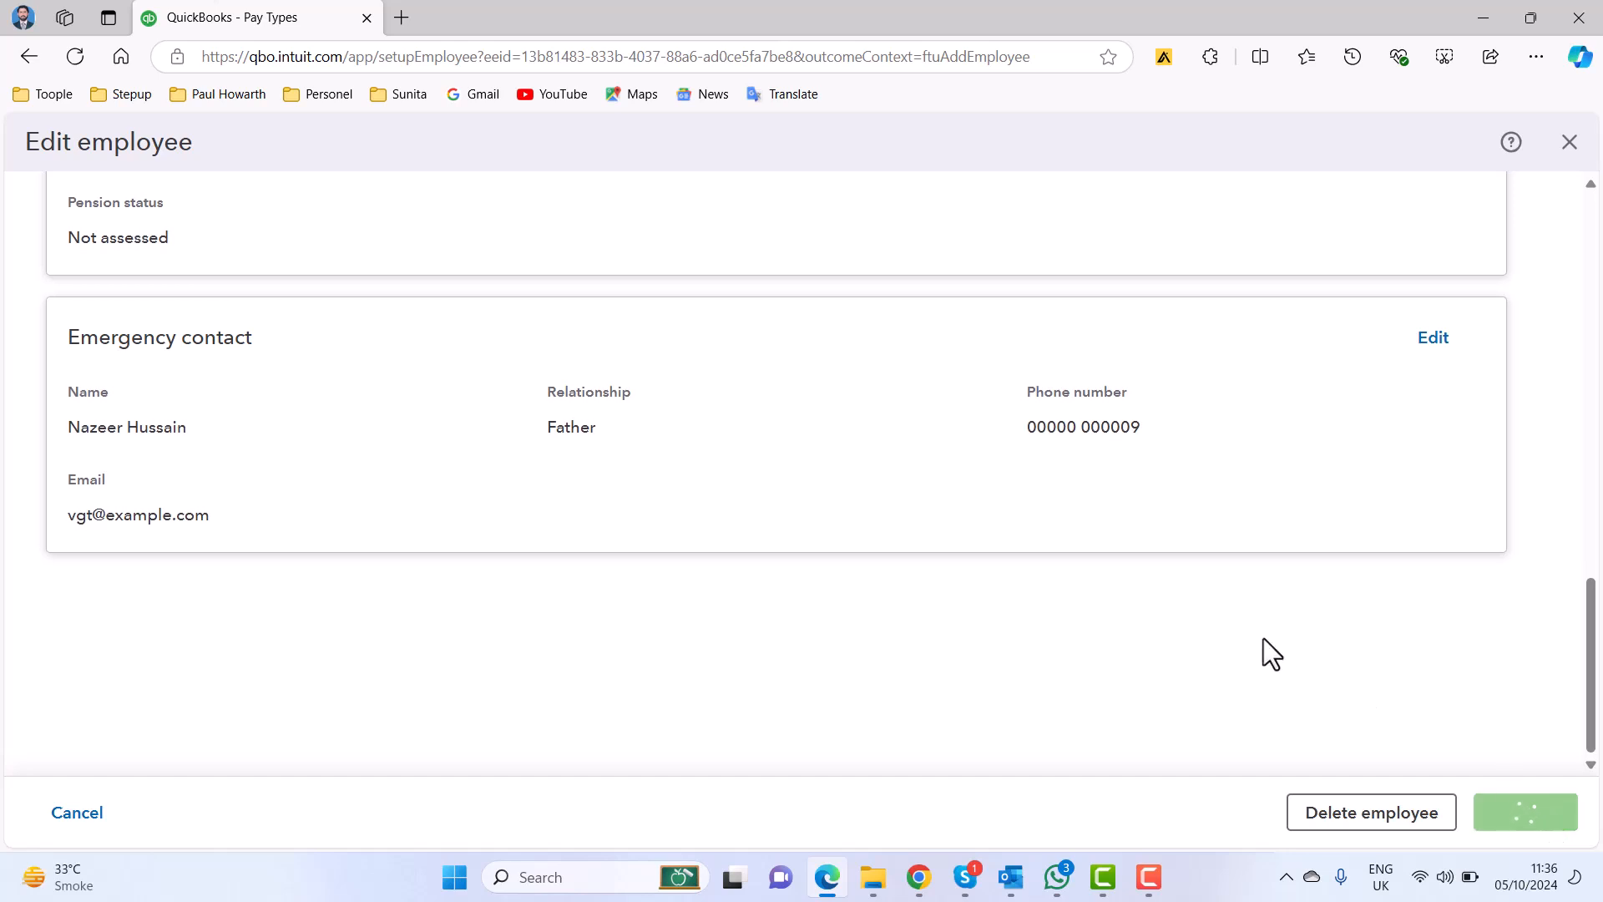